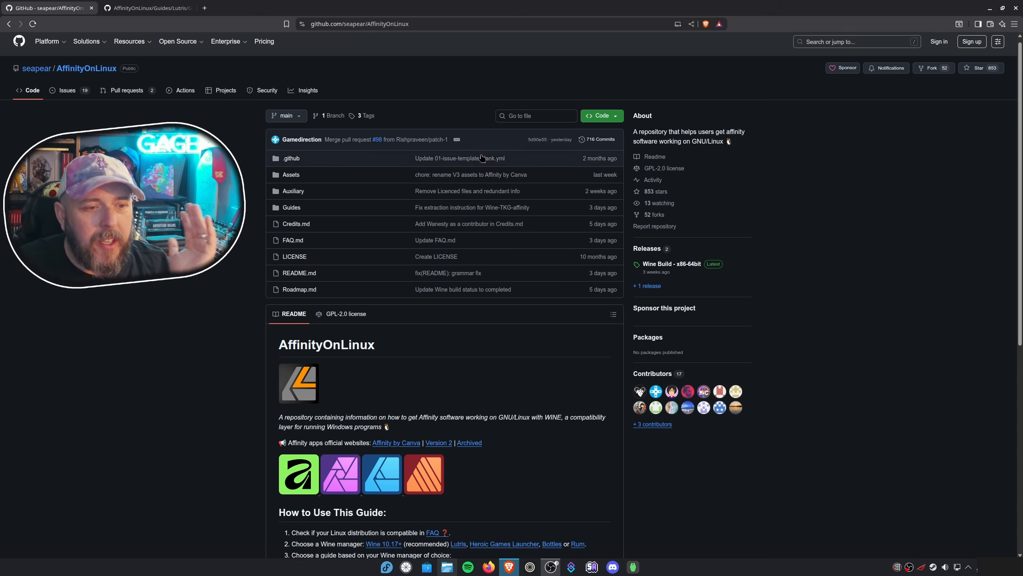
- Review the Wine manager guides listed in the AffinityOnLinux README and switch to the already open Lutris guide
scroll(595, 297, "down", 5)
scroll(667, 374, "down", 2)
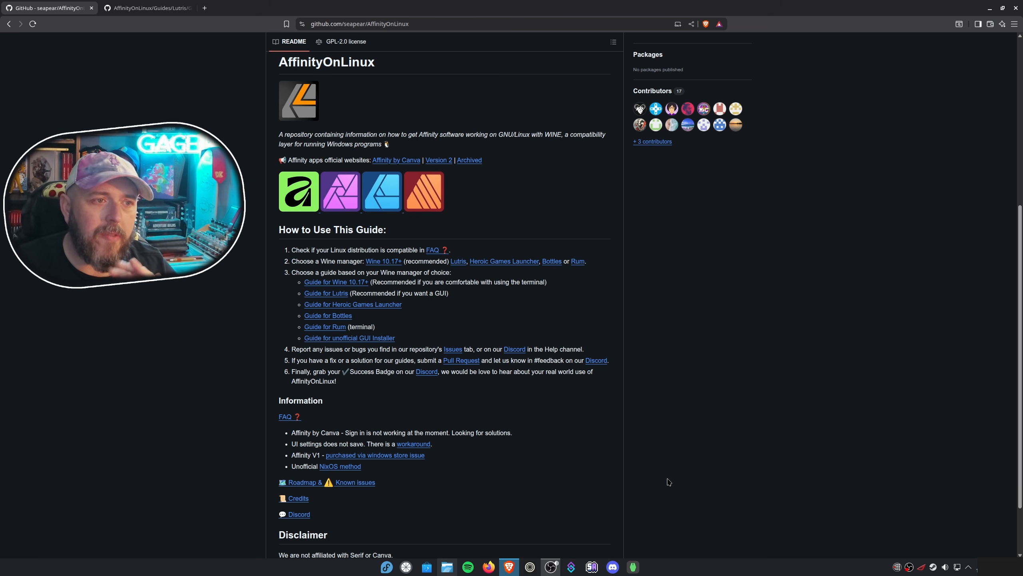
scroll(669, 482, "up", 3)
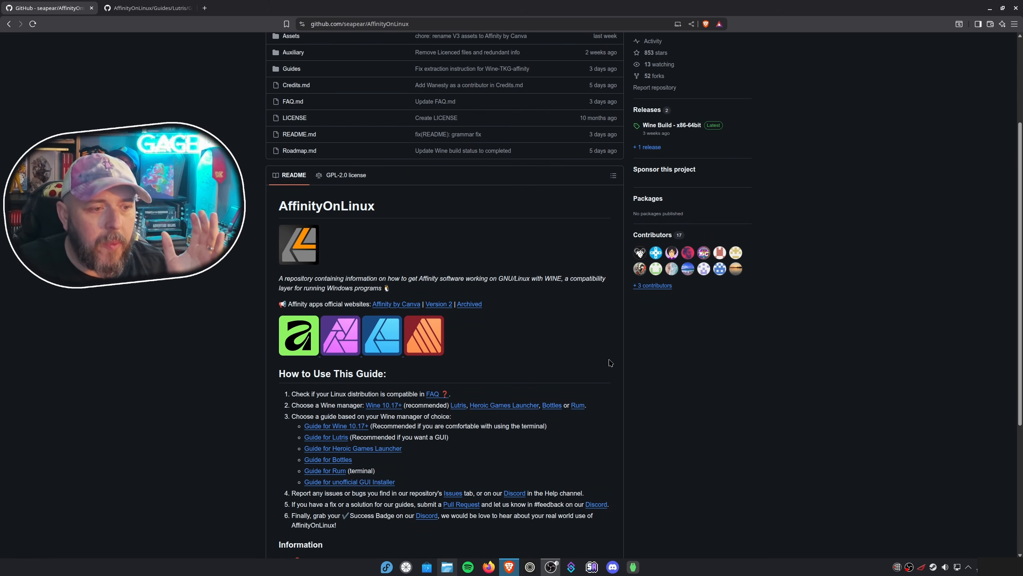
scroll(507, 274, "down", 3)
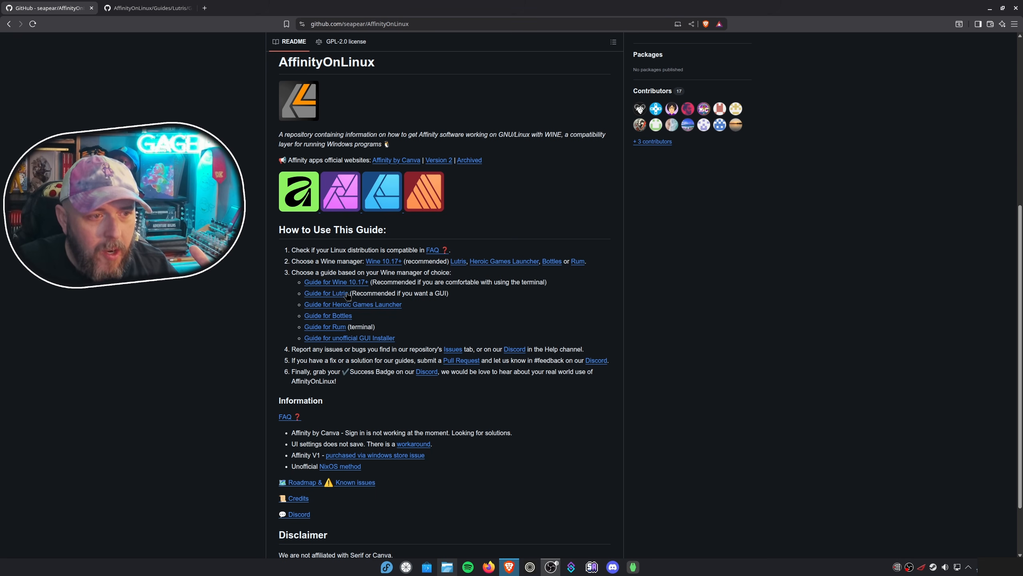
left_click(149, 8)
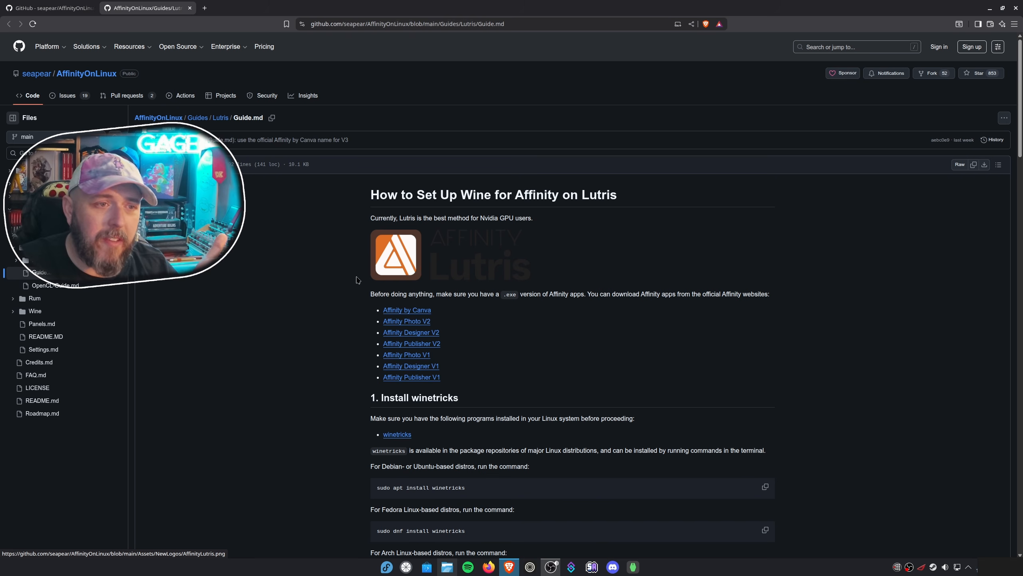
- Open the guide's Affinity by Canva download link in a new browser tab and switch to it
right_click(426, 311)
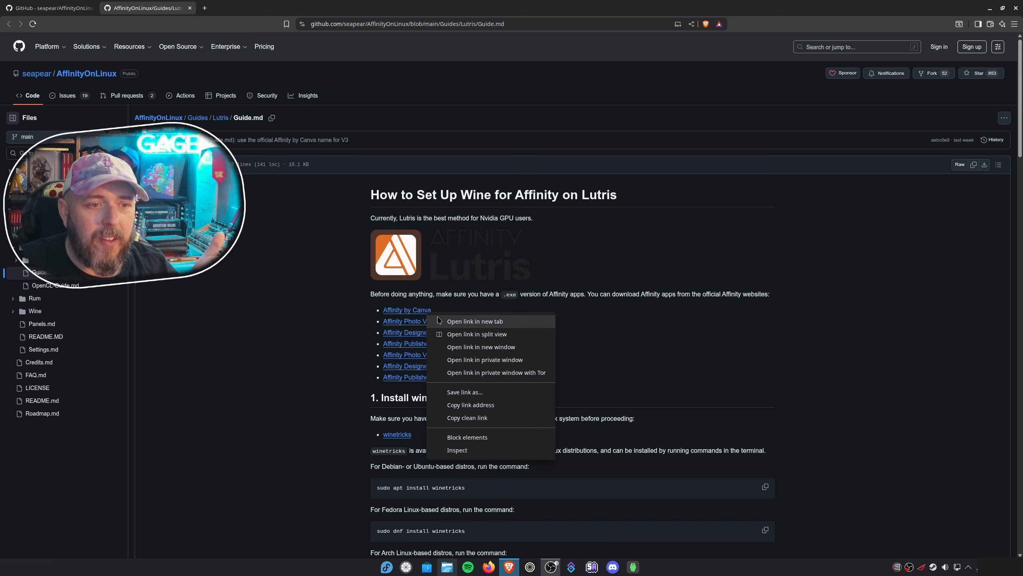
left_click(463, 320)
left_click(311, 79)
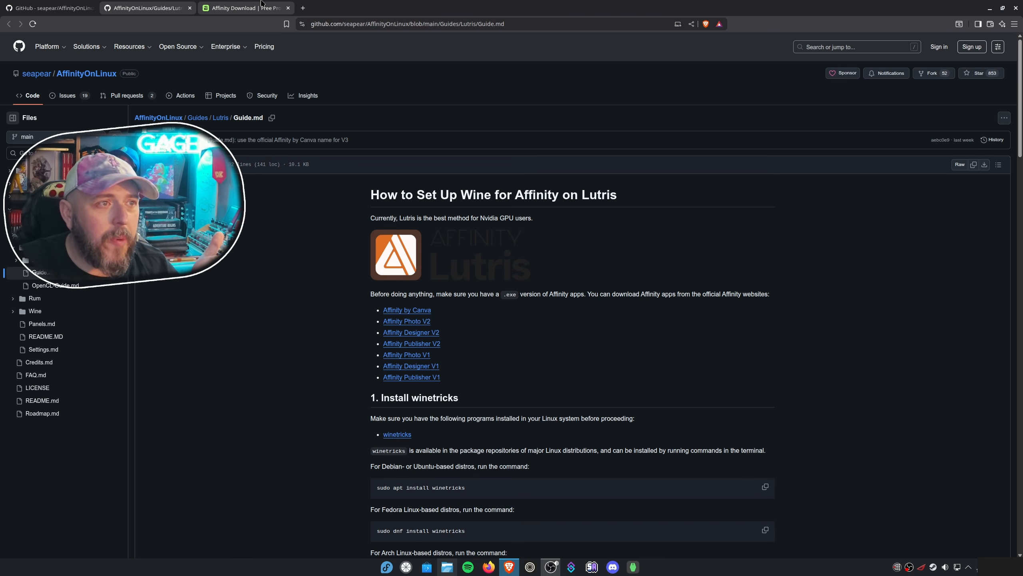
left_click(246, 8)
- Download the Windows MSI/EXE (x64) installer as Affinity x64.exe into Downloads and close the Affinity download page
left_click(585, 277)
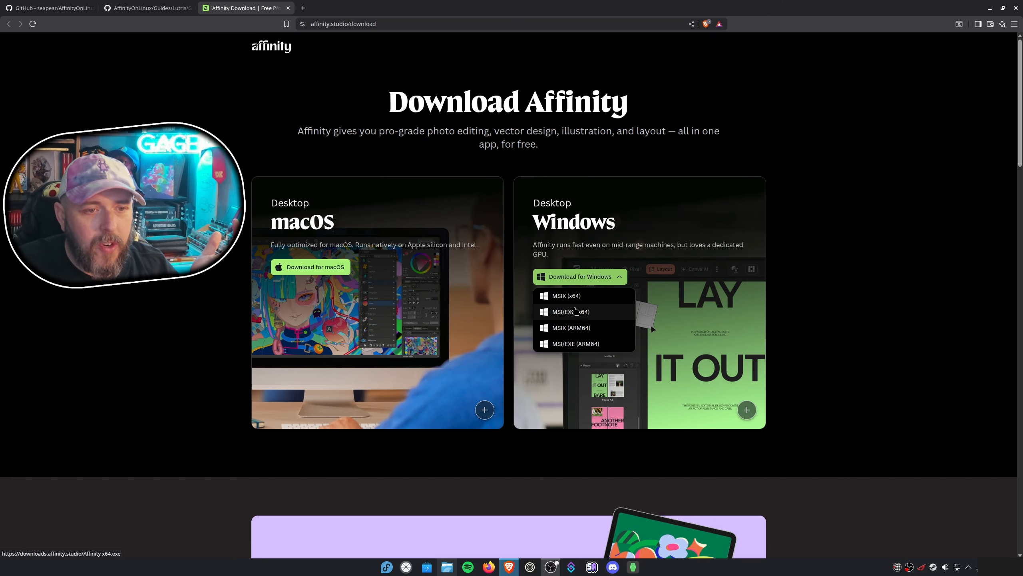
left_click(582, 313)
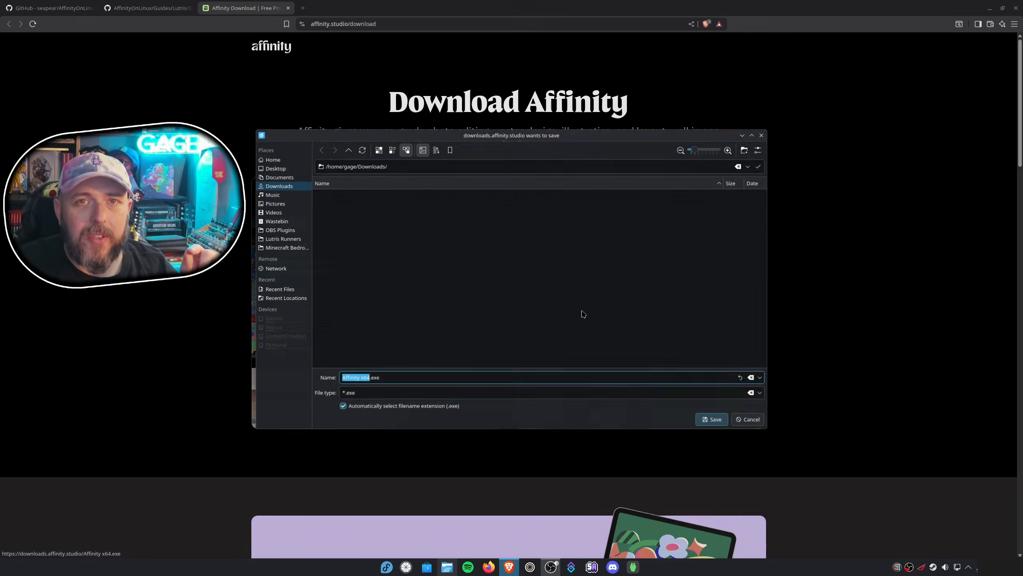
left_click(711, 419)
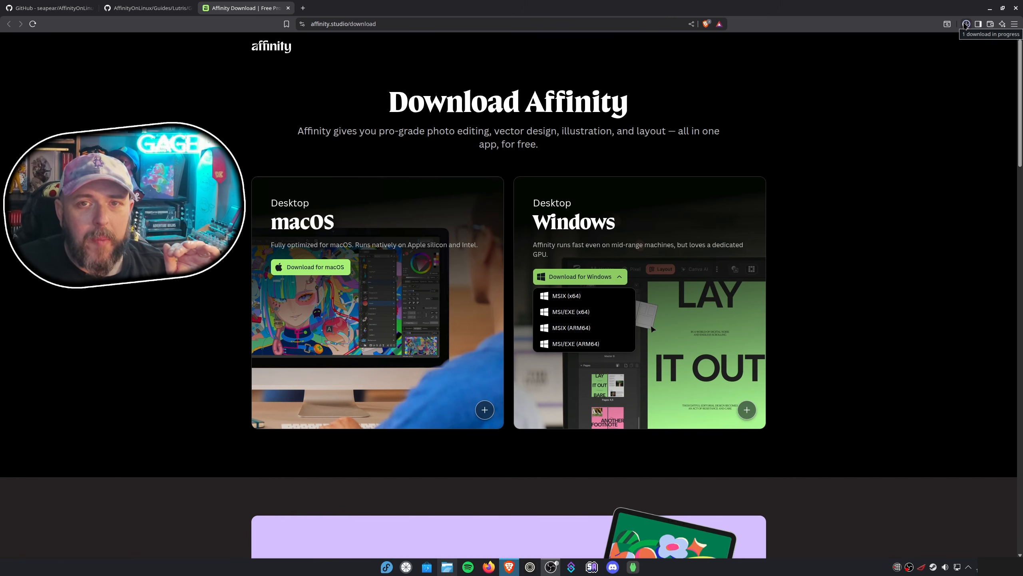
left_click(965, 24)
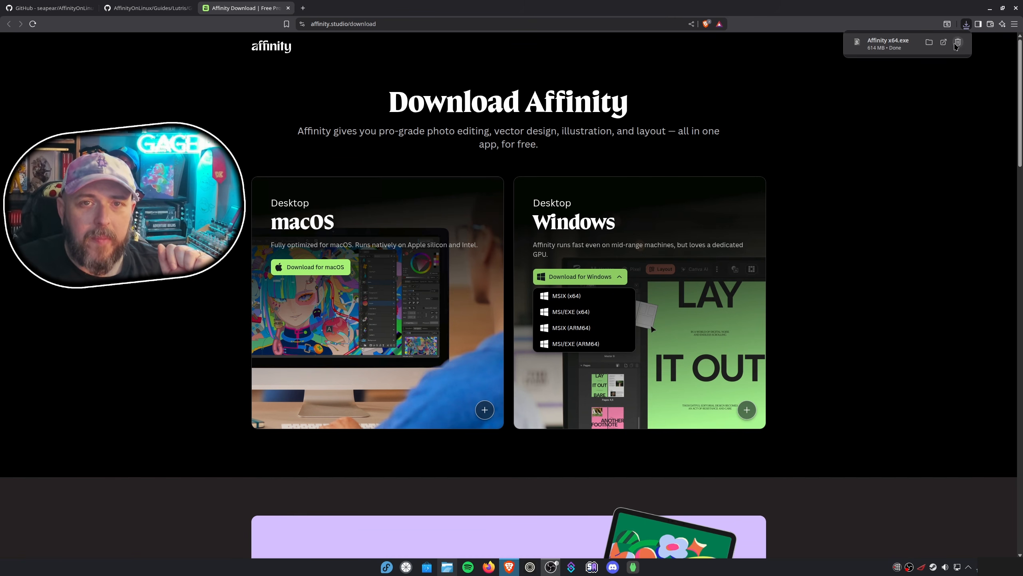
left_click(953, 103)
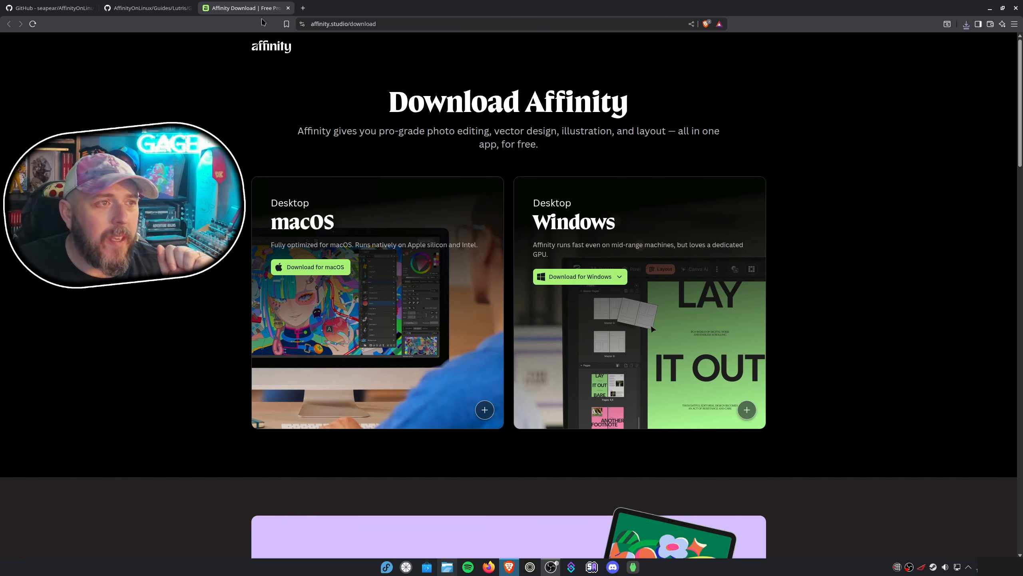
left_click(288, 8)
left_click(288, 8)
- Copy the Fedora command sudo dnf install winetricks from the guide and paste it into a new Konsole terminal
scroll(609, 330, "down", 2)
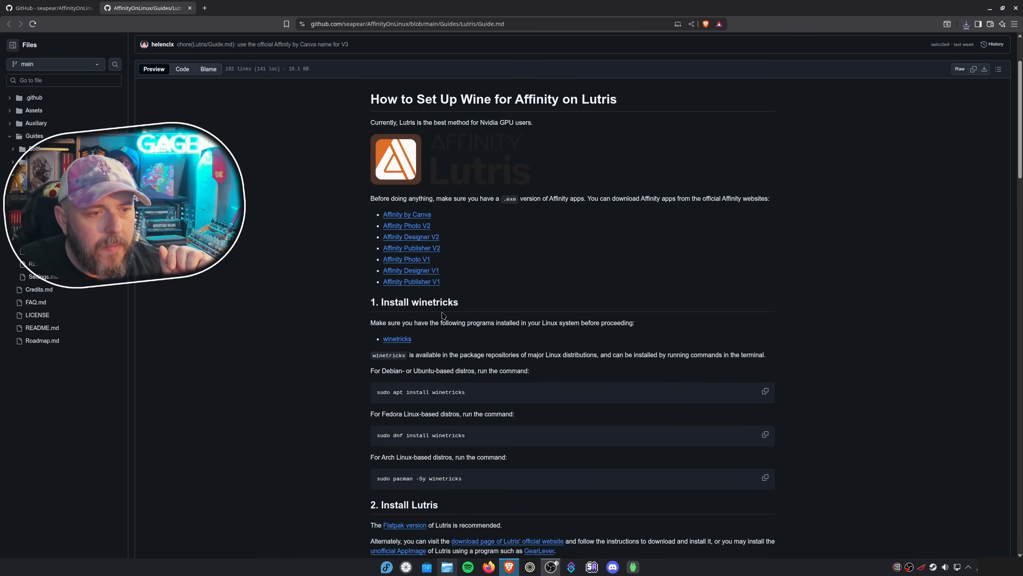
scroll(422, 335, "down", 1)
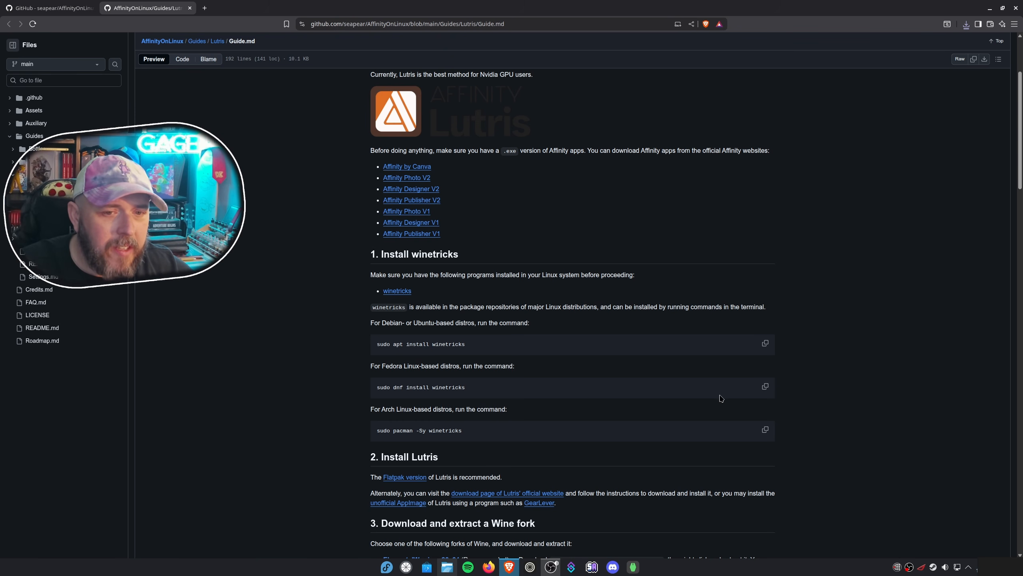
left_click(765, 386)
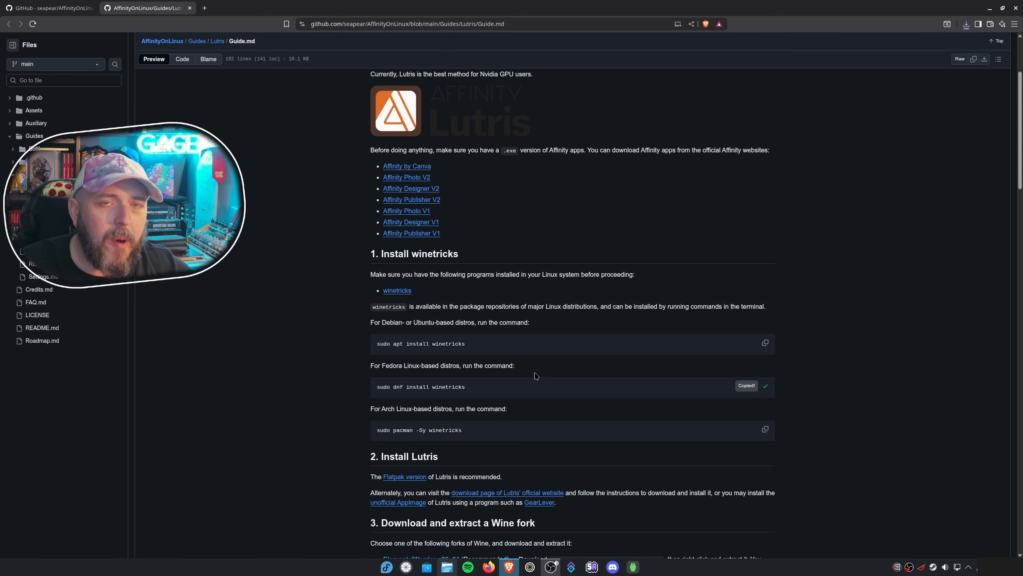
left_click(387, 566)
left_click(372, 392)
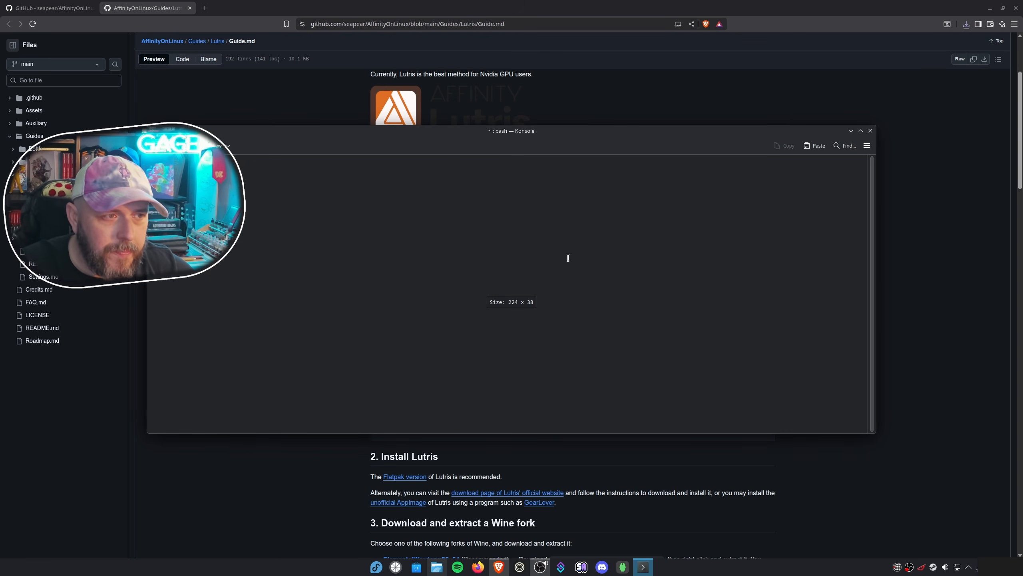
right_click(568, 257)
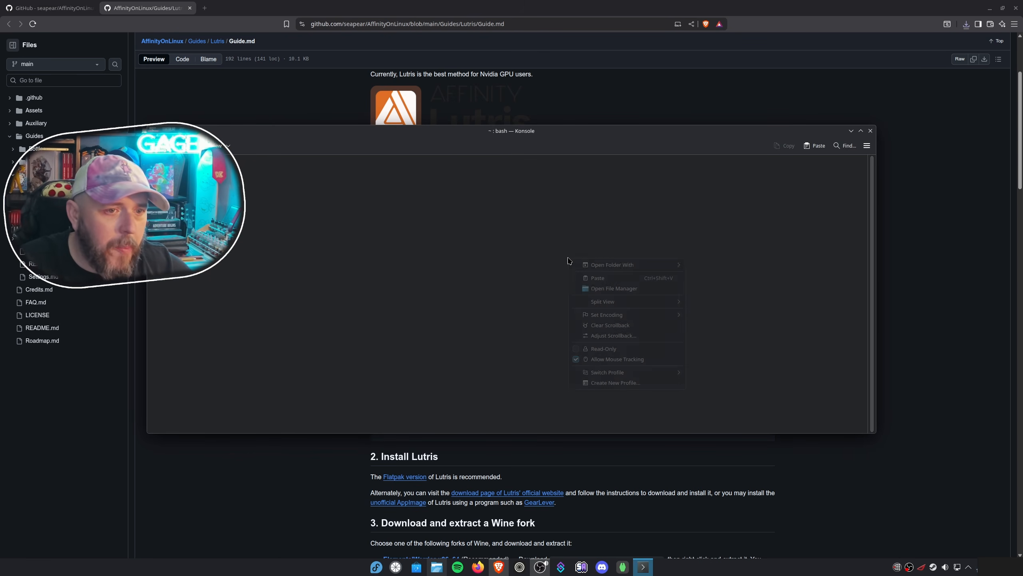
left_click(582, 278)
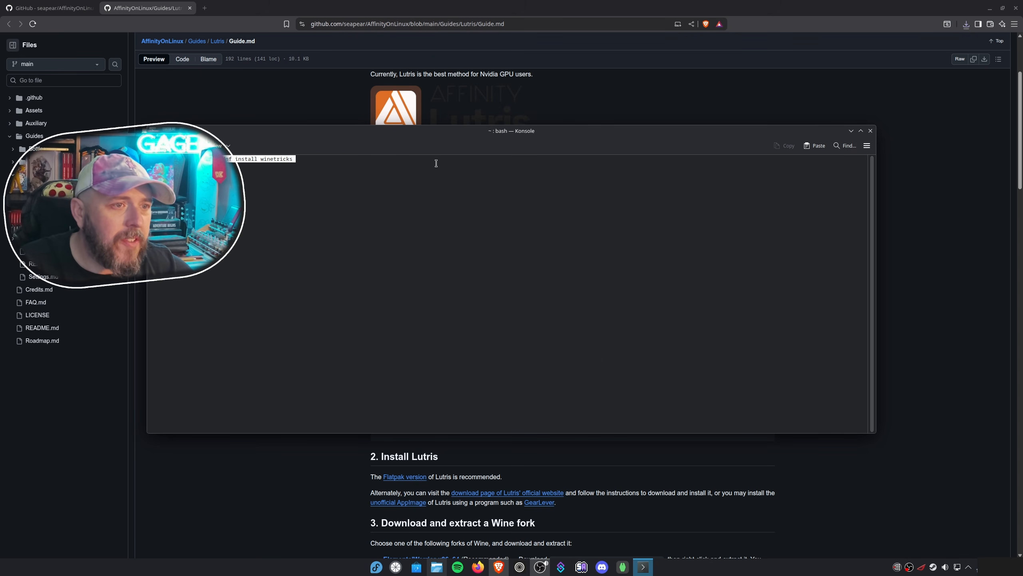
- Run sudo dnf install winetricks in a narrower terminal window, authenticate with the account password, and close the terminal
left_click(726, 468)
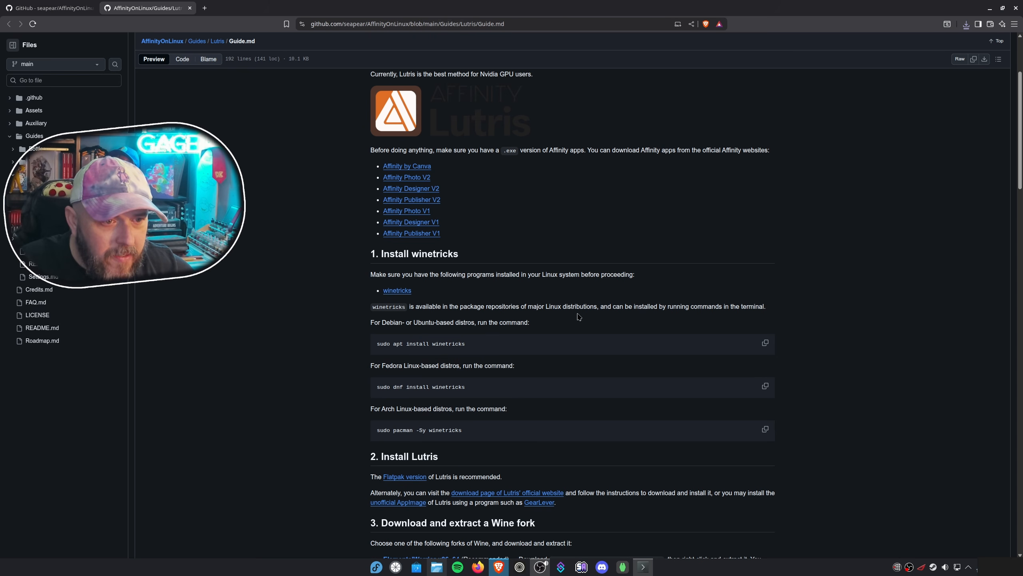
key("alt+Tab")
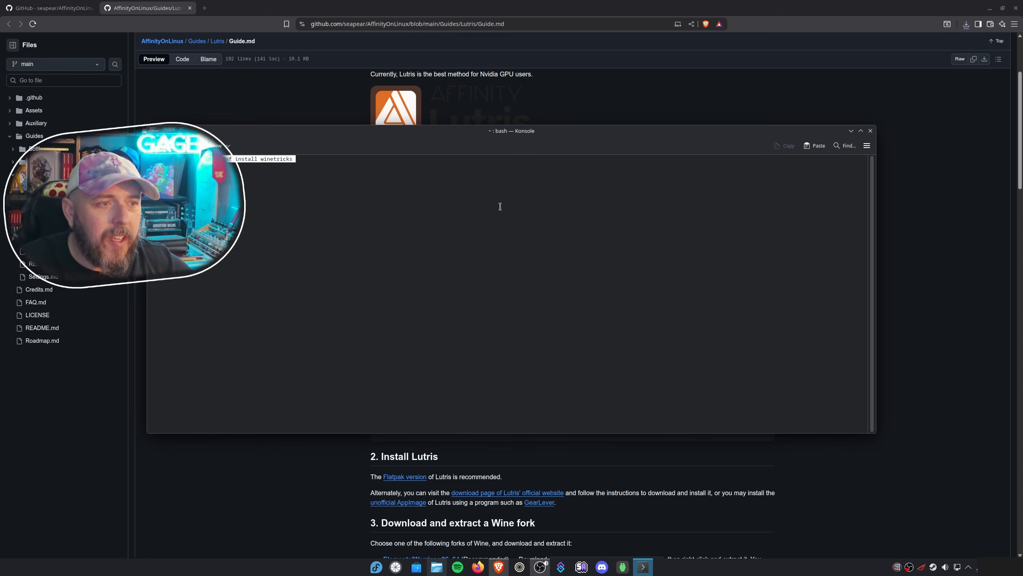
key("Right")
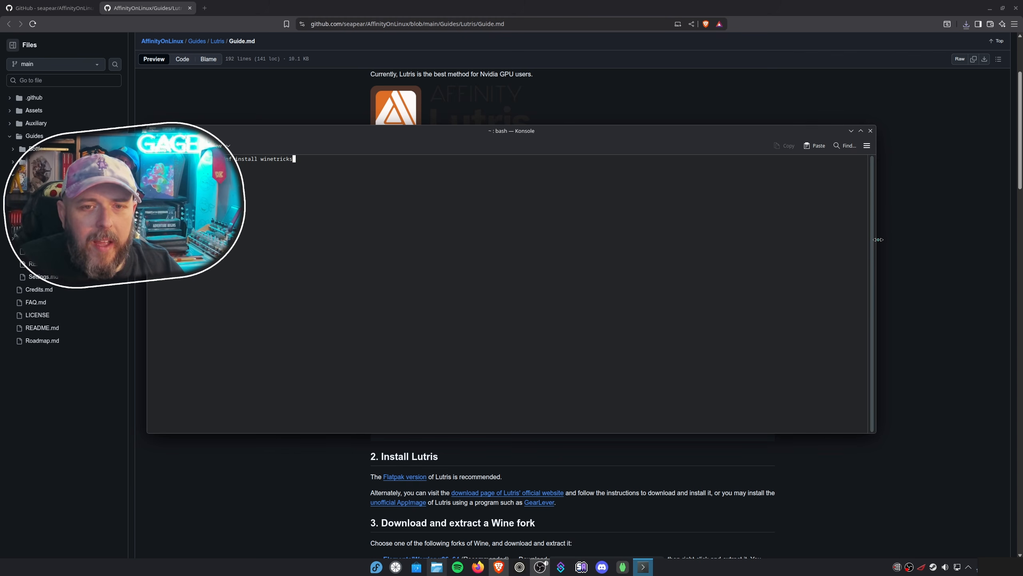
left_click_drag(876, 242, 648, 225)
left_click_drag(470, 142, 671, 150)
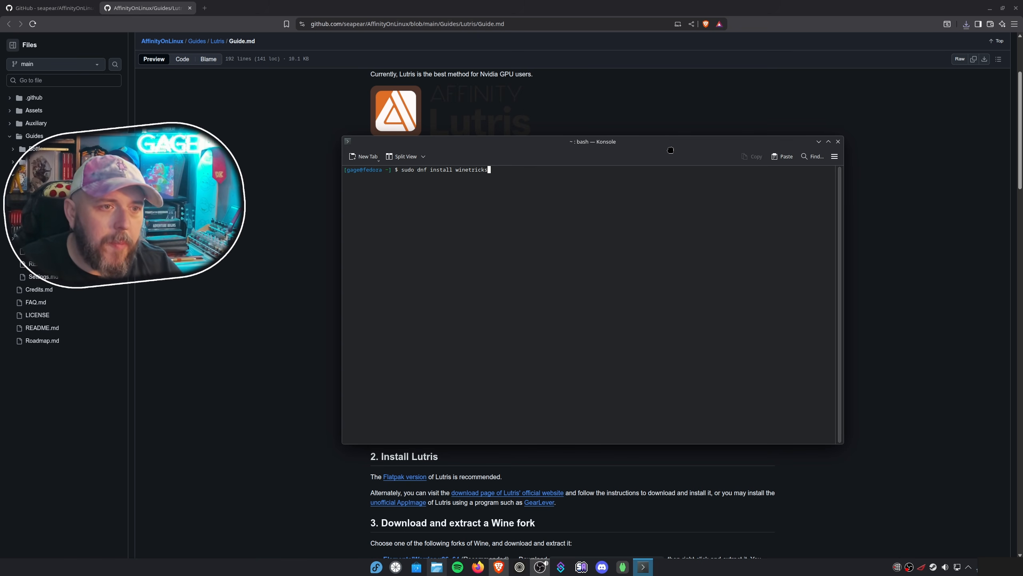
key("Return")
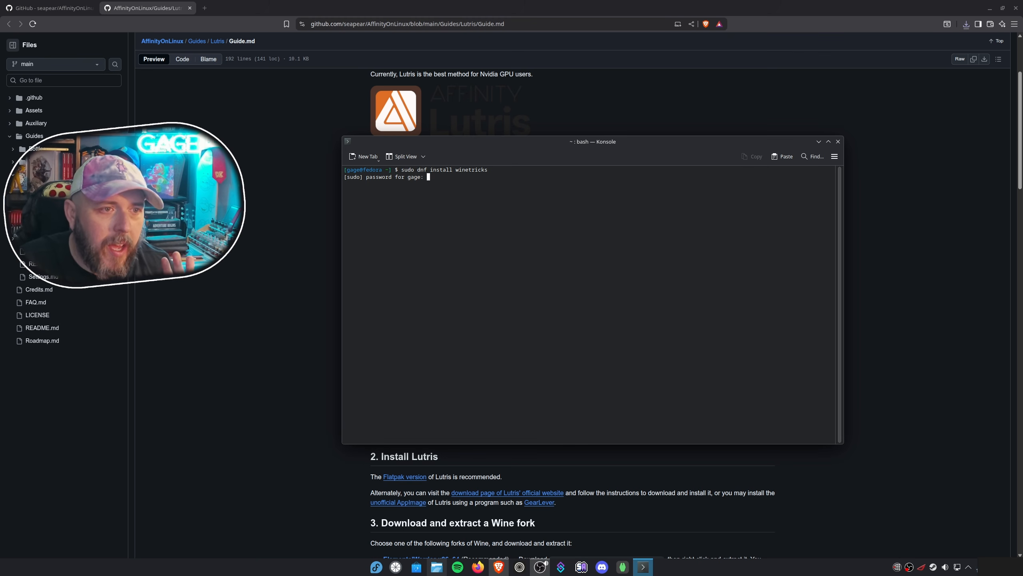
key("Return")
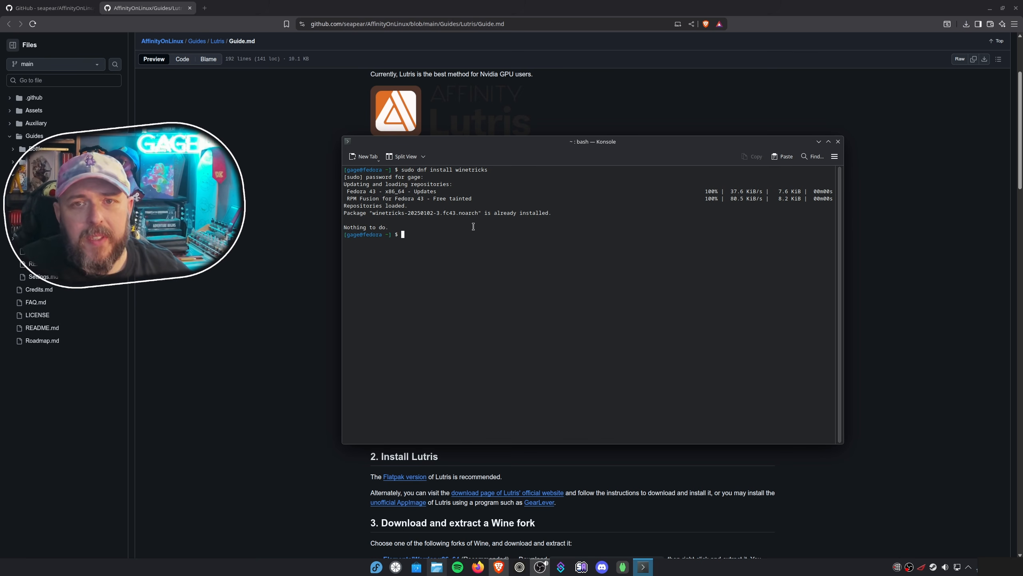
left_click(838, 142)
- Download the recommended ElementalWarrior Wine fork as ElementalWarriorWine-x86_64.tar.gz into Downloads from section 3 of the guide
scroll(651, 258, "down", 2)
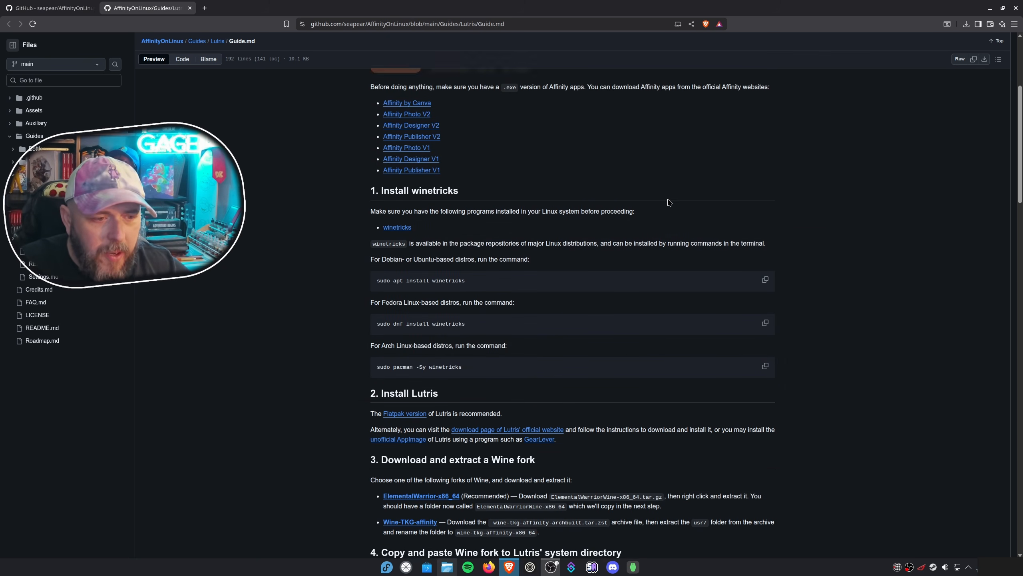
scroll(705, 313, "down", 3)
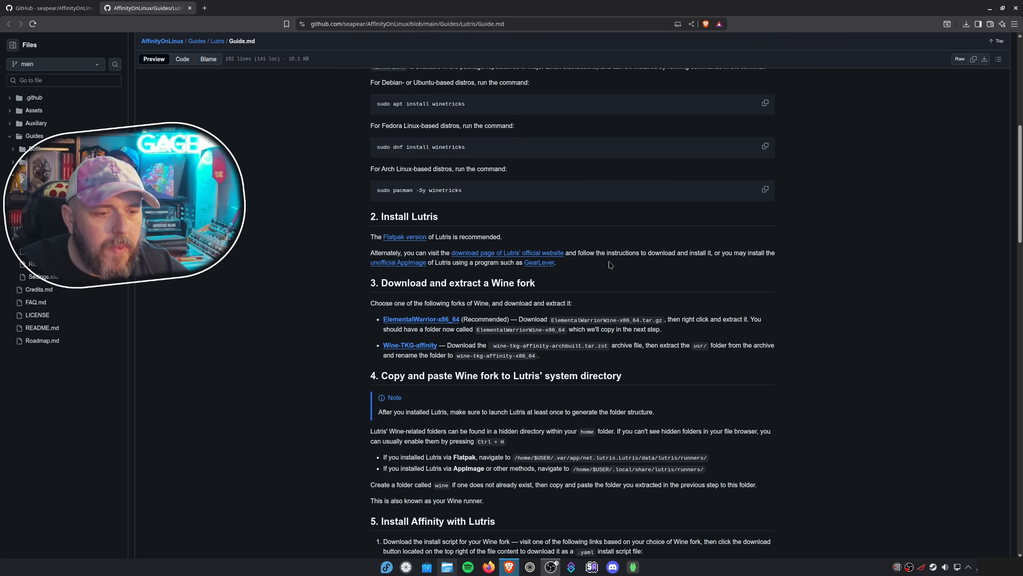
scroll(418, 283, "down", 1)
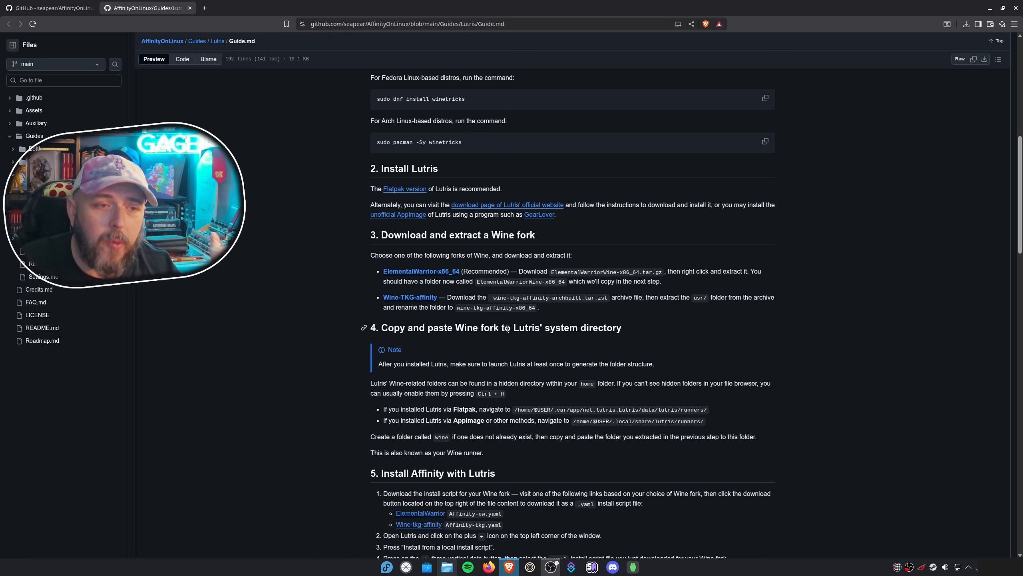
left_click(446, 274)
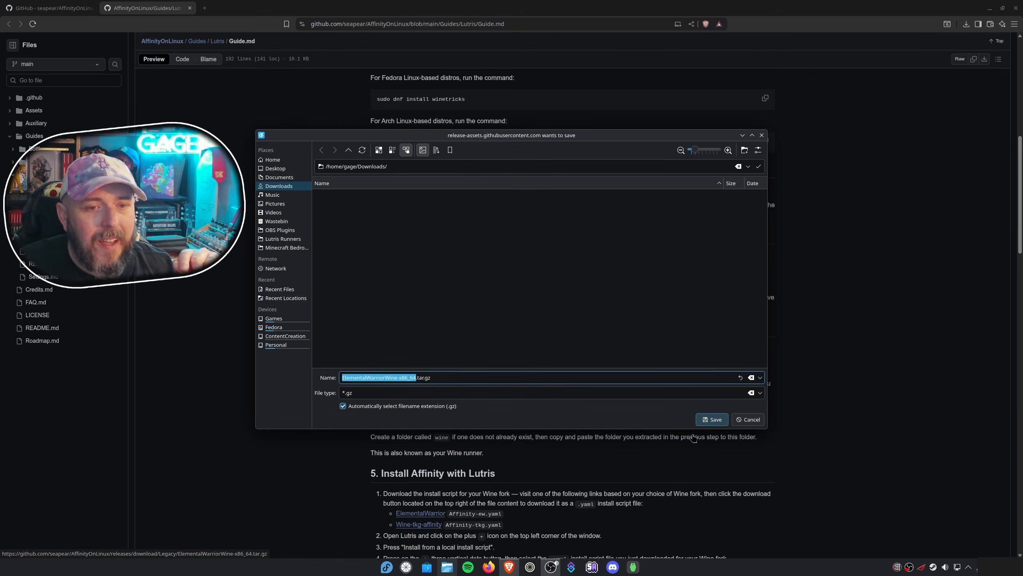
left_click(709, 420)
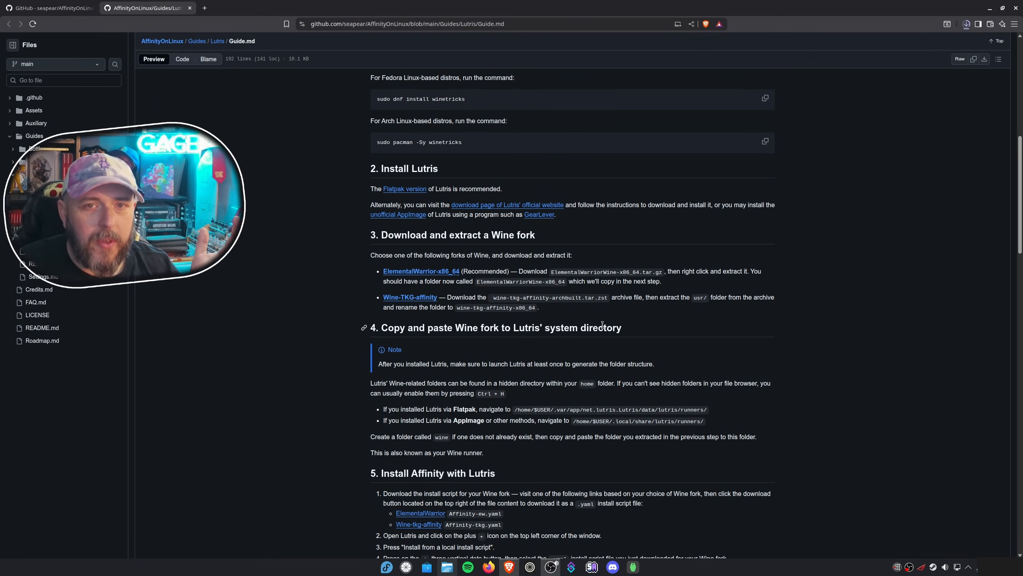
left_click(964, 26)
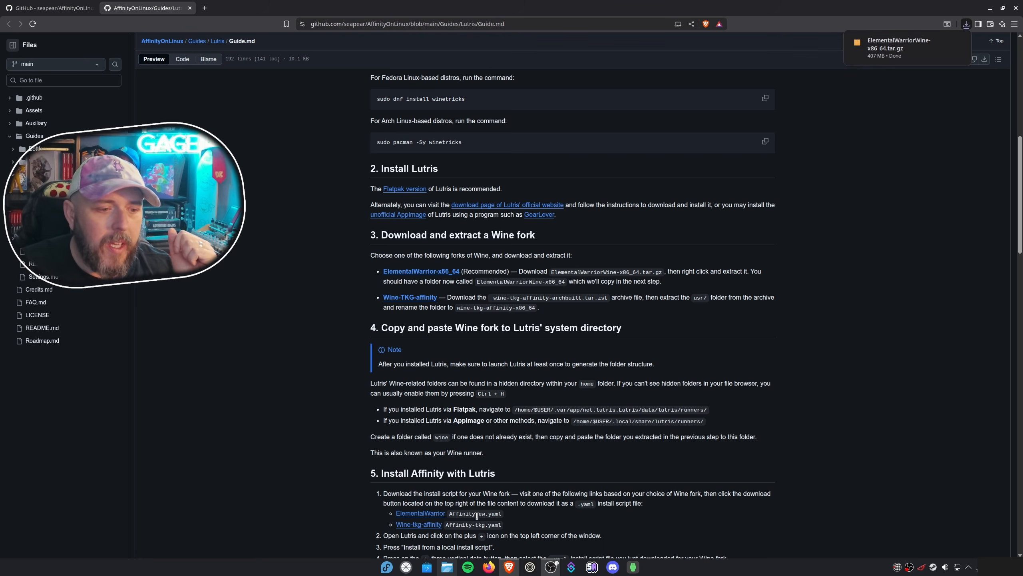
- In the Dolphin file manager, extract ElementalWarriorWine-x86_64.tar.gz inside Downloads and delete the archive
left_click(448, 567)
left_click(196, 66)
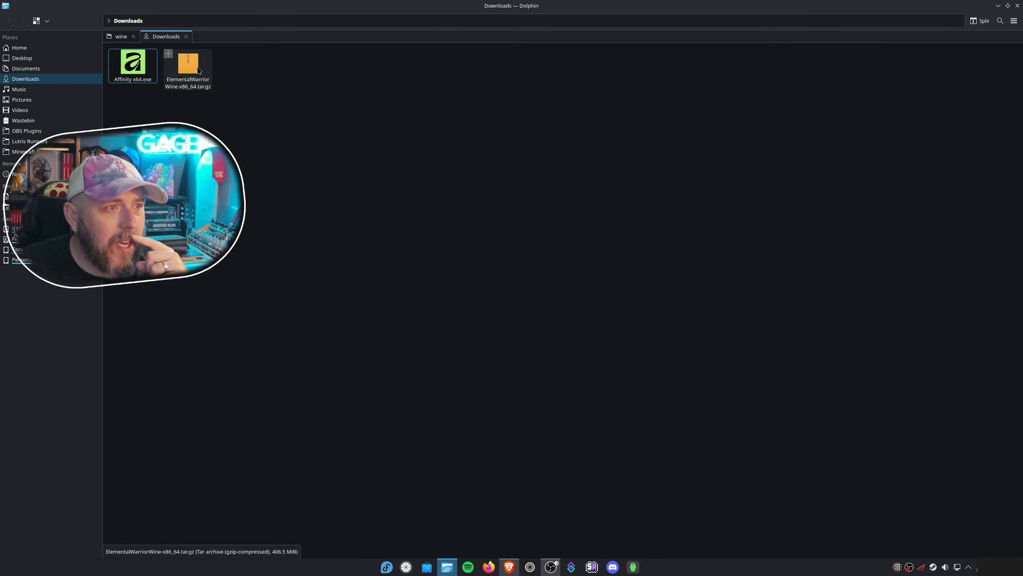
double_click(196, 69)
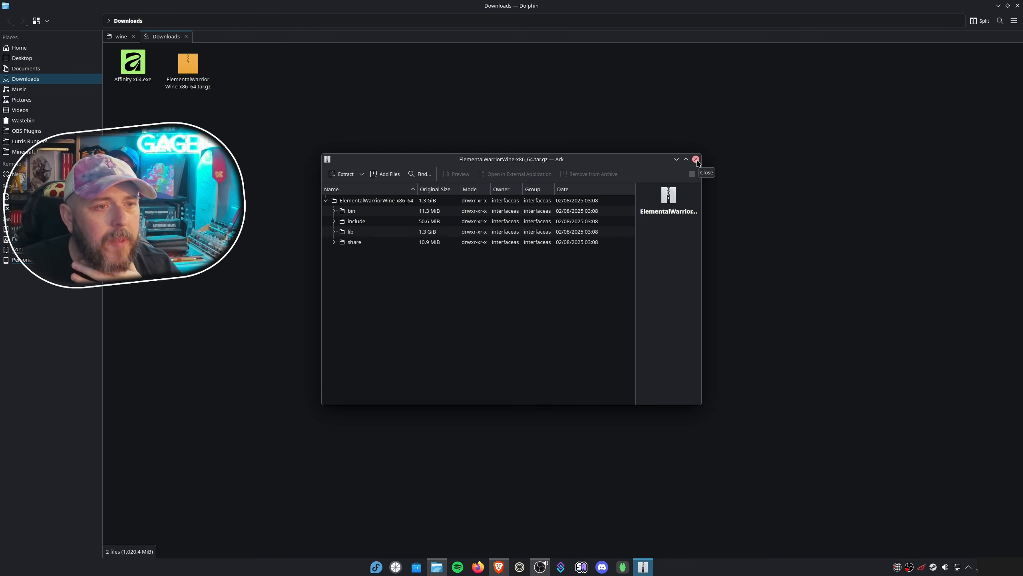
left_click(697, 161)
right_click(174, 68)
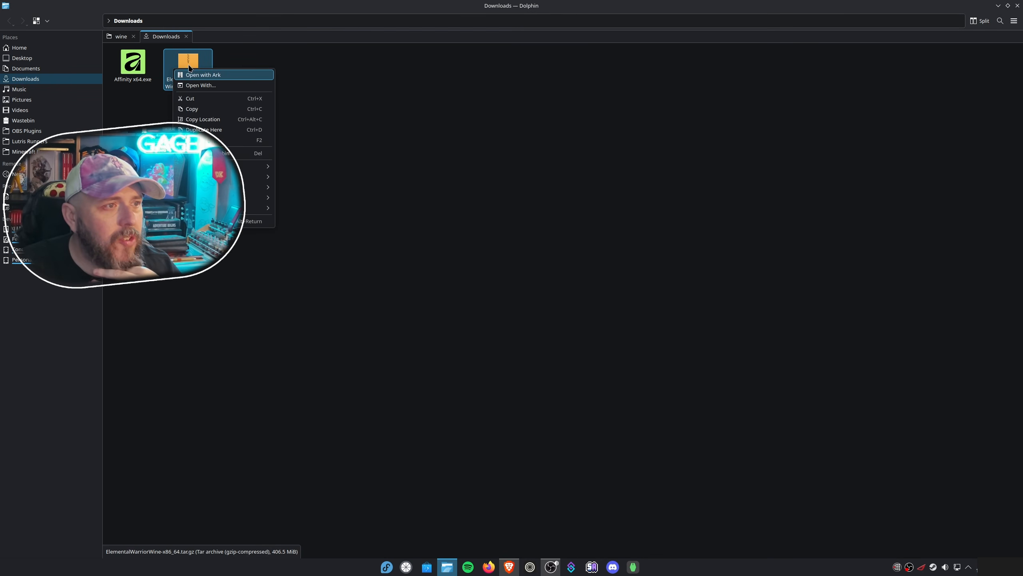
mouse_move(250, 187)
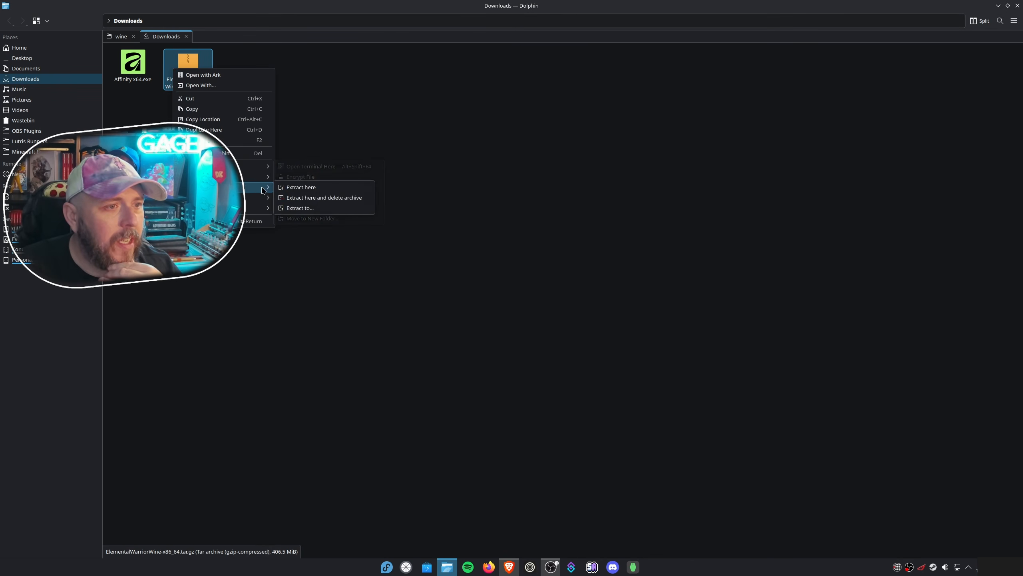
left_click(323, 197)
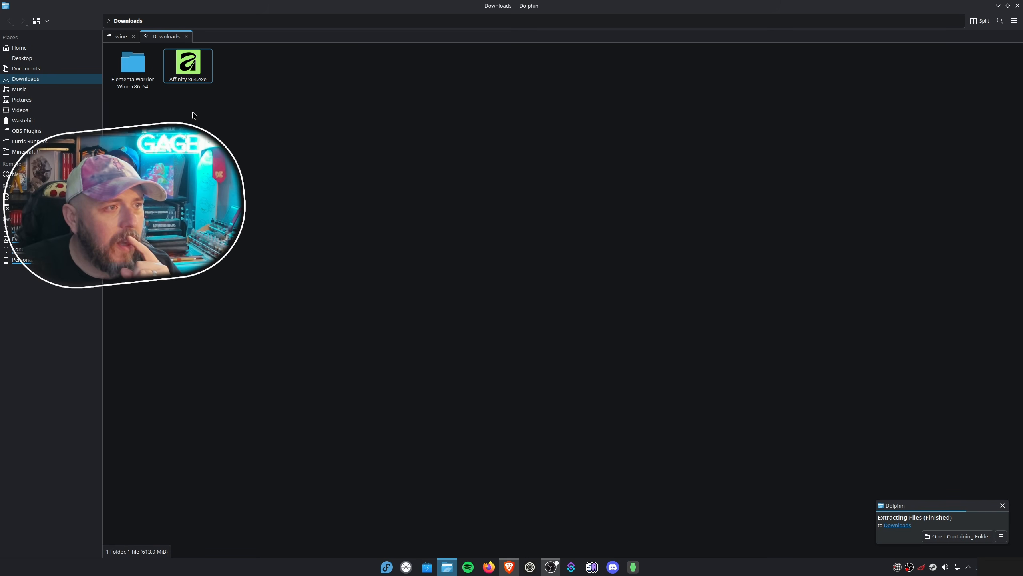
- Move the ElementalWarriorWine-x86_64 folder from Downloads into the wine folder inside Lutris Runners
left_click(142, 71)
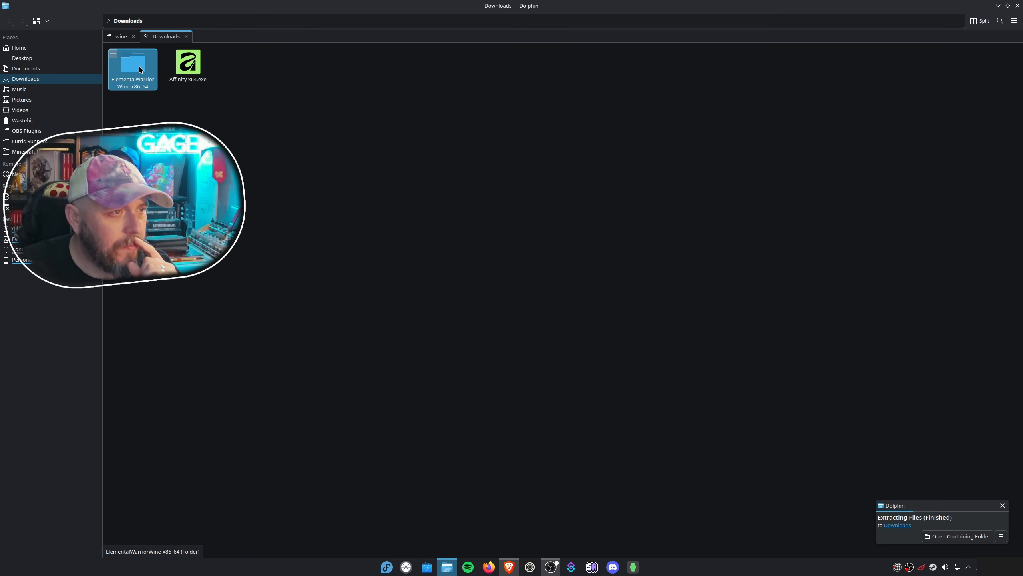
right_click(139, 65)
left_click(169, 131)
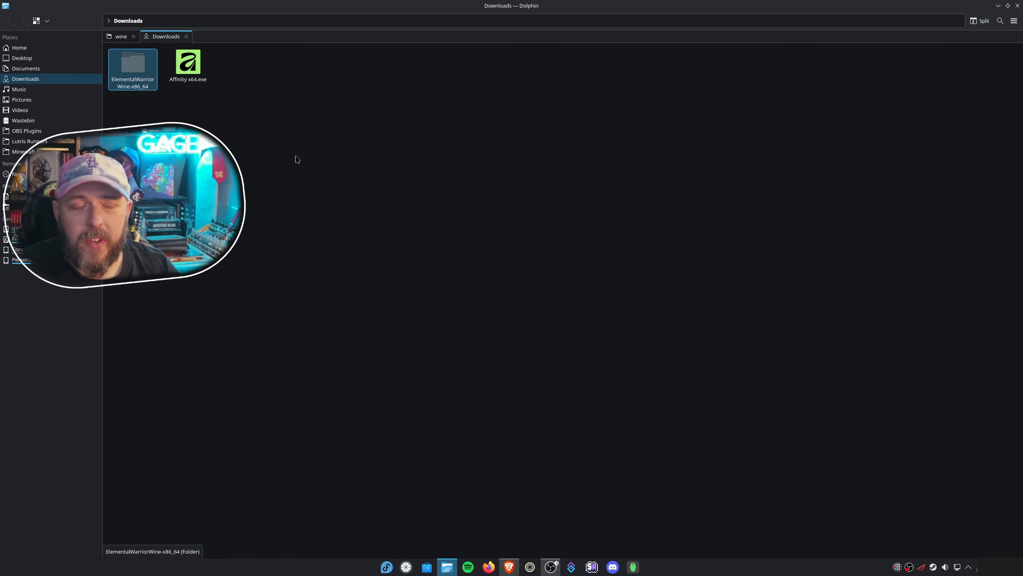
left_click(121, 40)
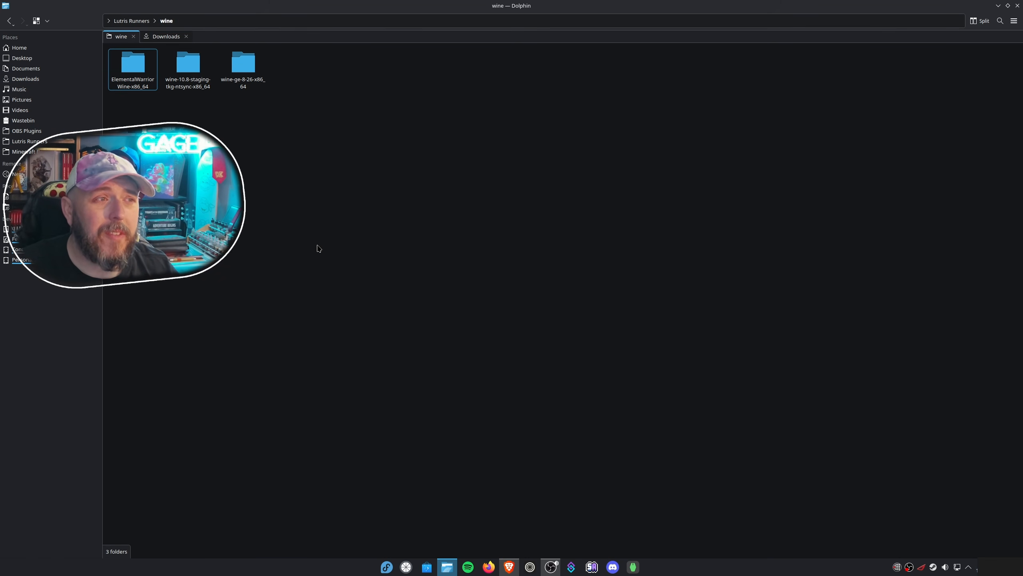
right_click(141, 137)
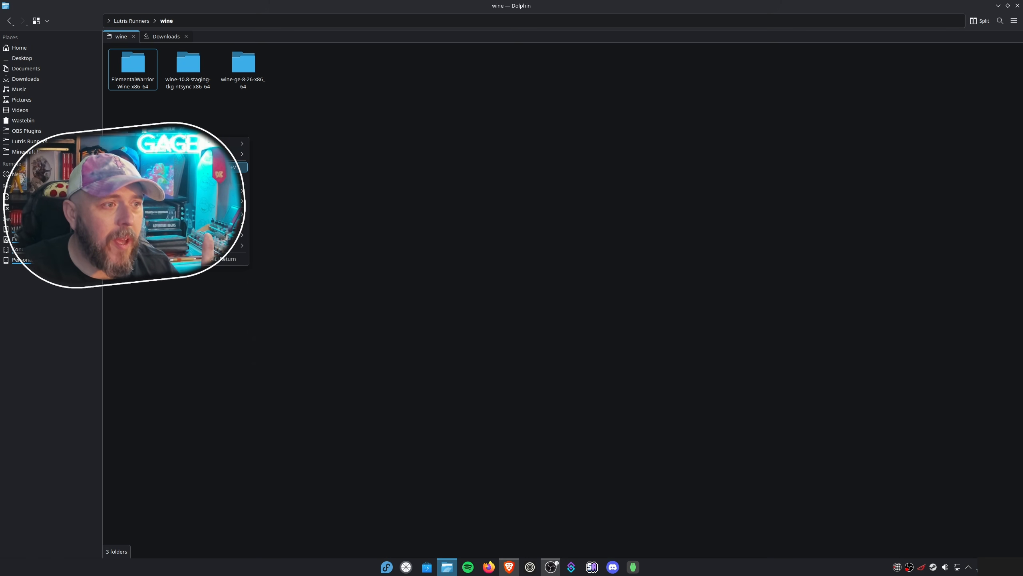
left_click(238, 167)
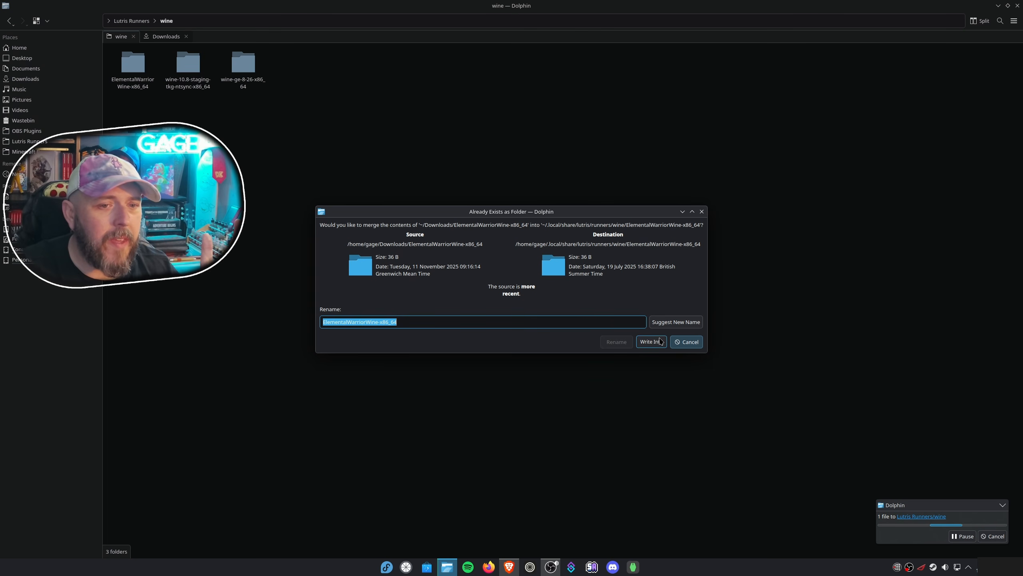
- Merge the moved folder and its bin subfolder into the existing ones, overwriting all duplicate files
left_click(657, 342)
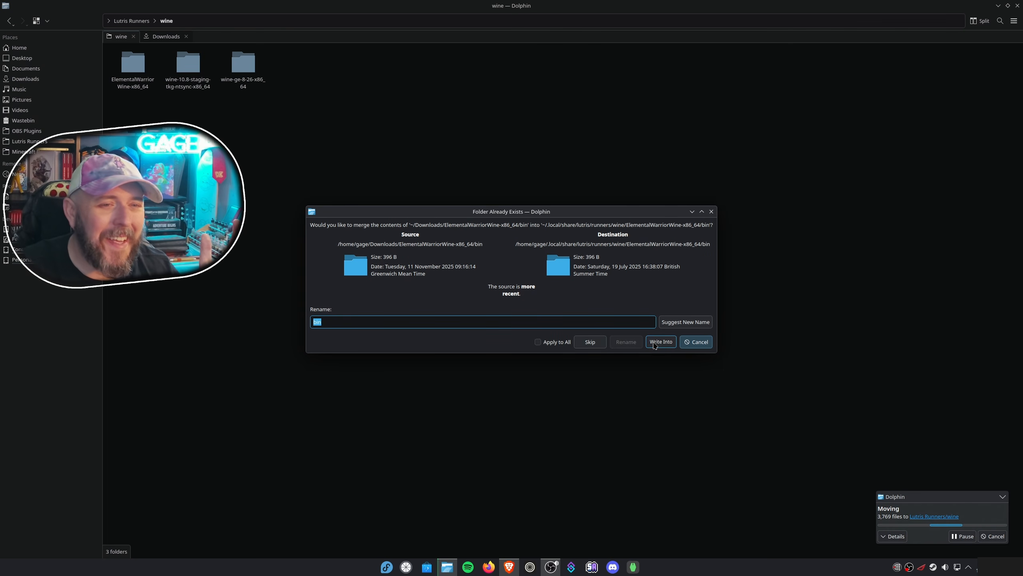
left_click(661, 342)
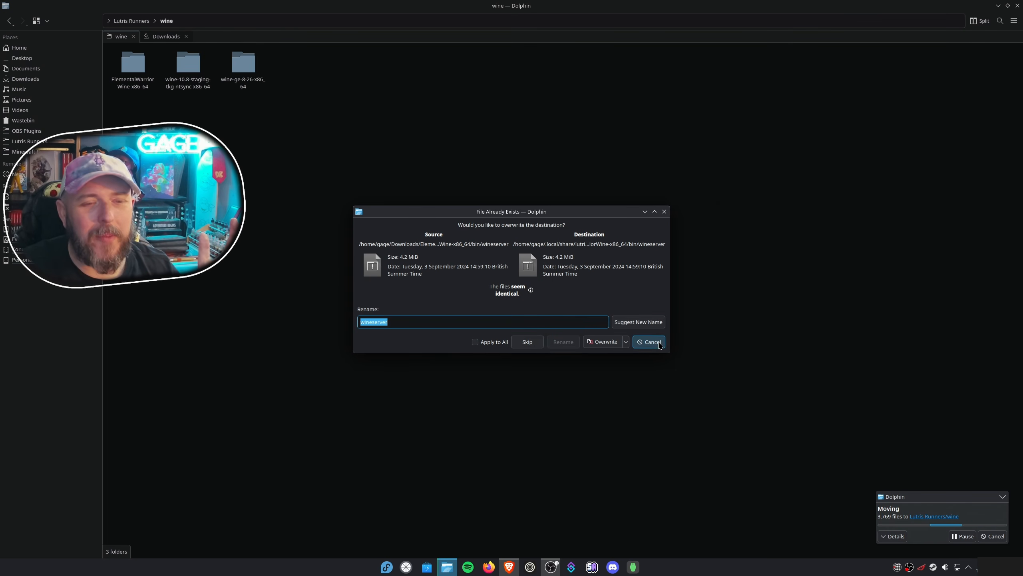
left_click(475, 342)
left_click(602, 341)
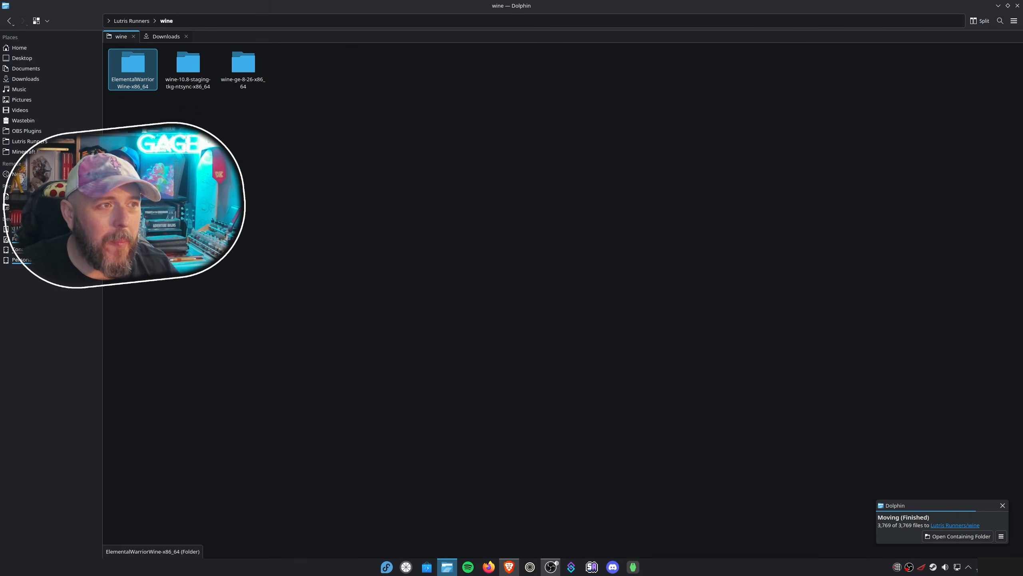
- Examine the full path of the wine folder under .local/share/lutris/runners and its contents, and close that folder's tab
left_click(113, 21)
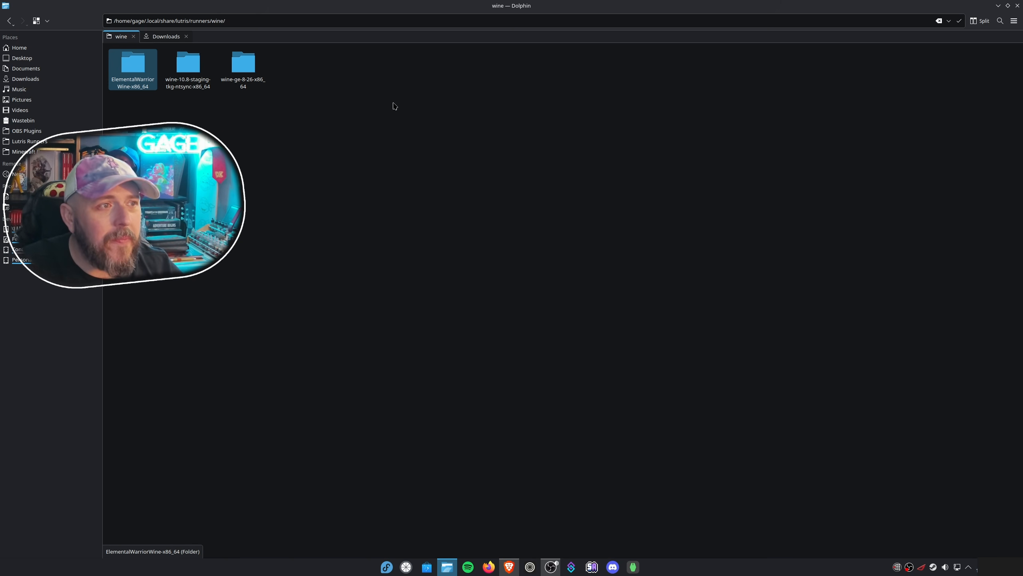
left_click(352, 135)
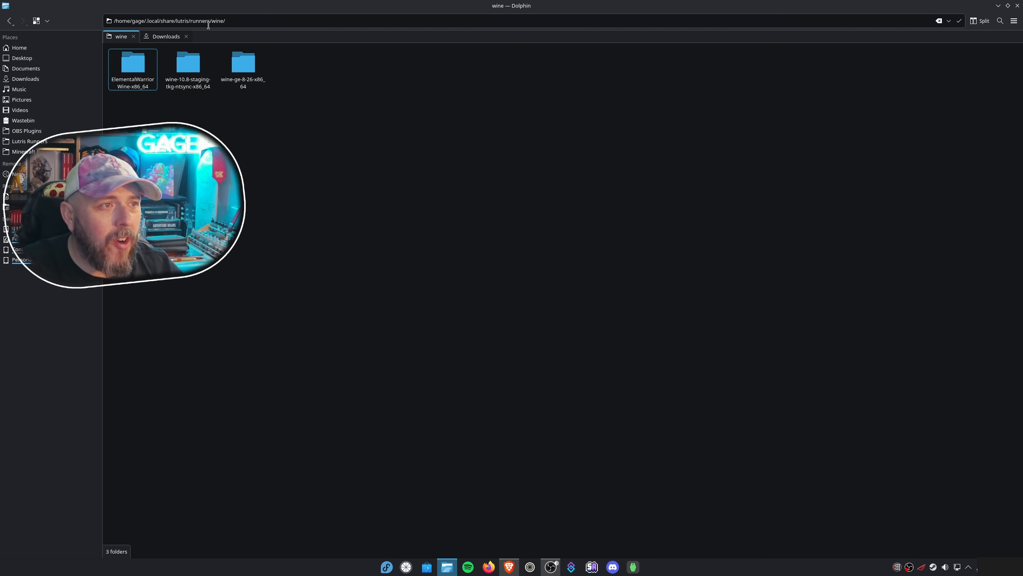
left_click_drag(212, 21, 226, 20)
key("BackSpace")
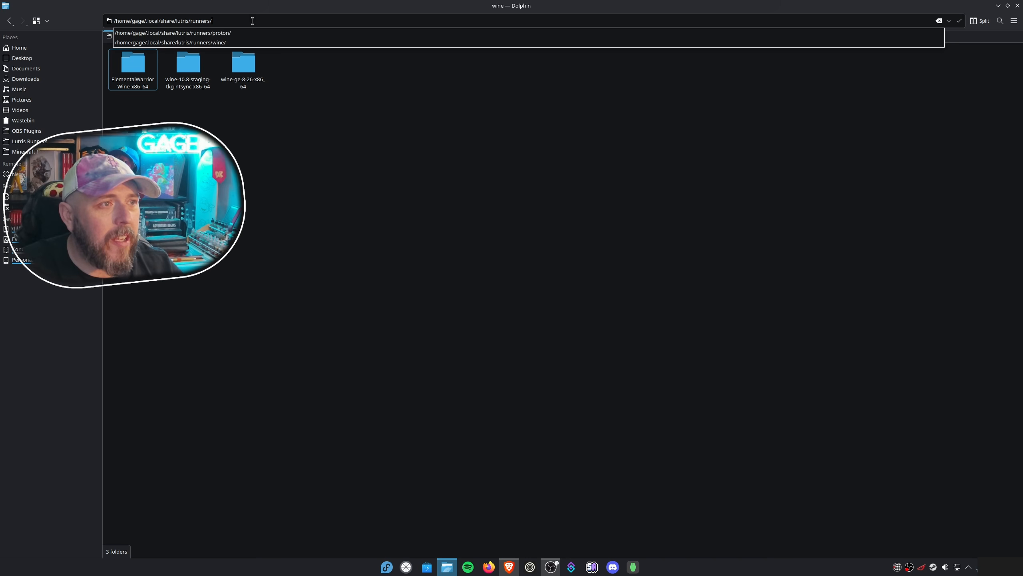
key("Return")
double_click(188, 64)
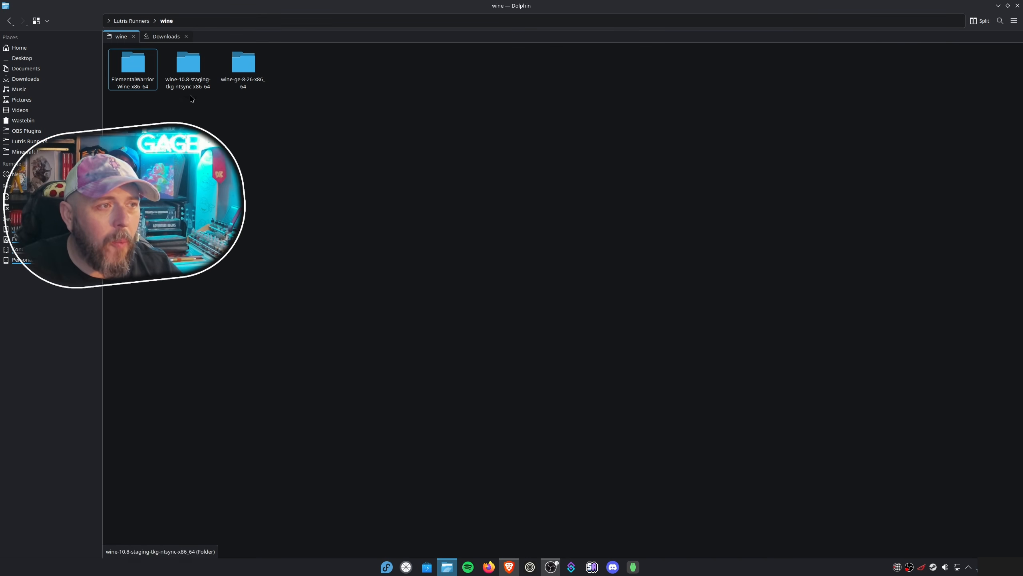
left_click(135, 80)
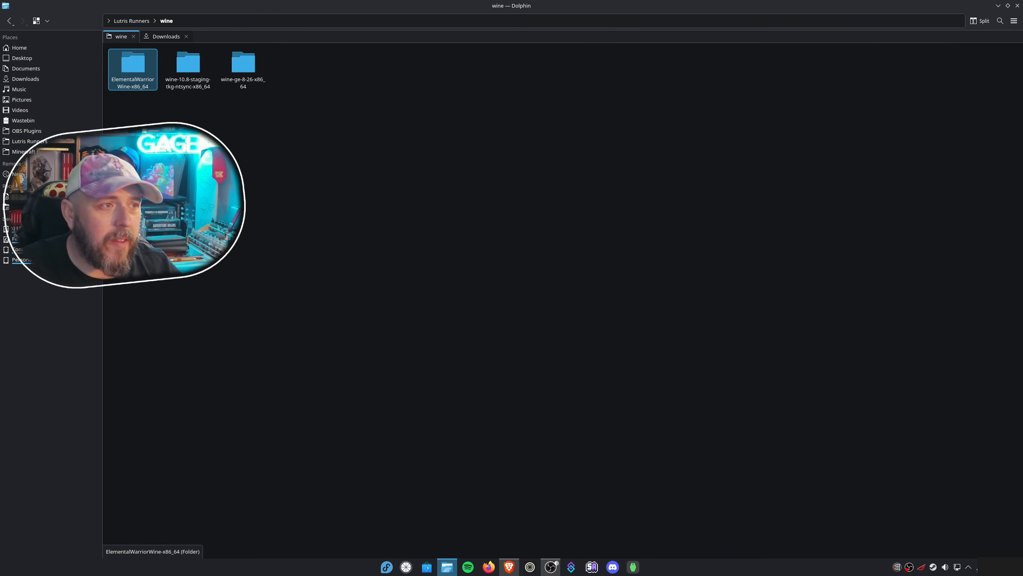
left_click(134, 36)
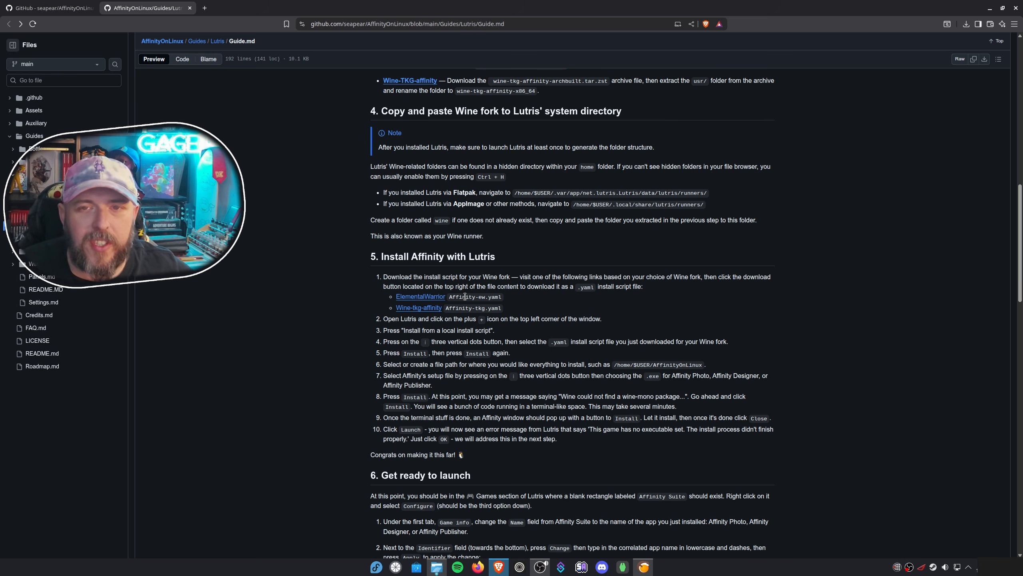
- Download the ElementalWarrior install script Affinity-ew.yaml from section 5 of the guide into Downloads and close the guide page
left_click(443, 298)
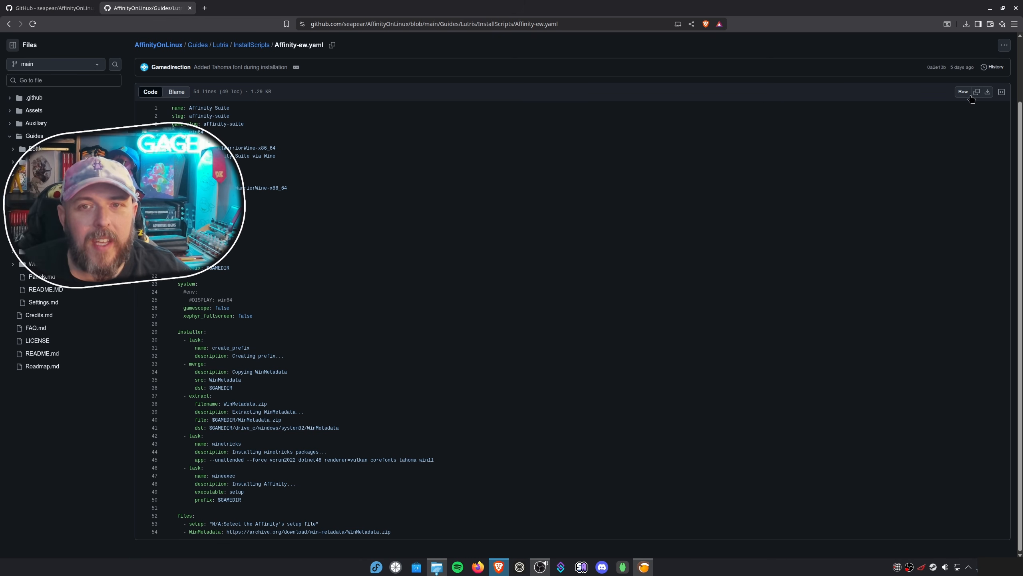
left_click(988, 92)
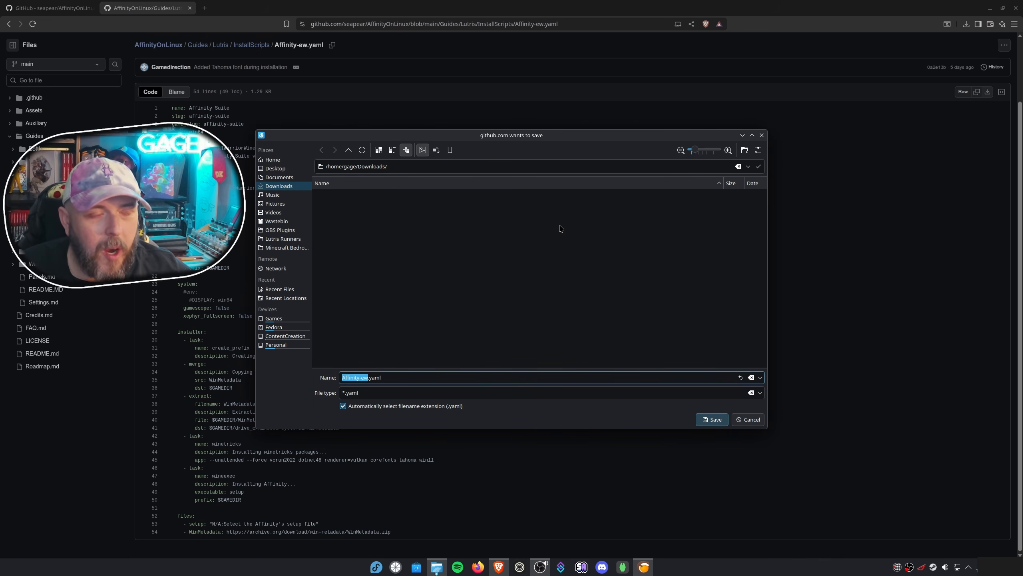
left_click(712, 419)
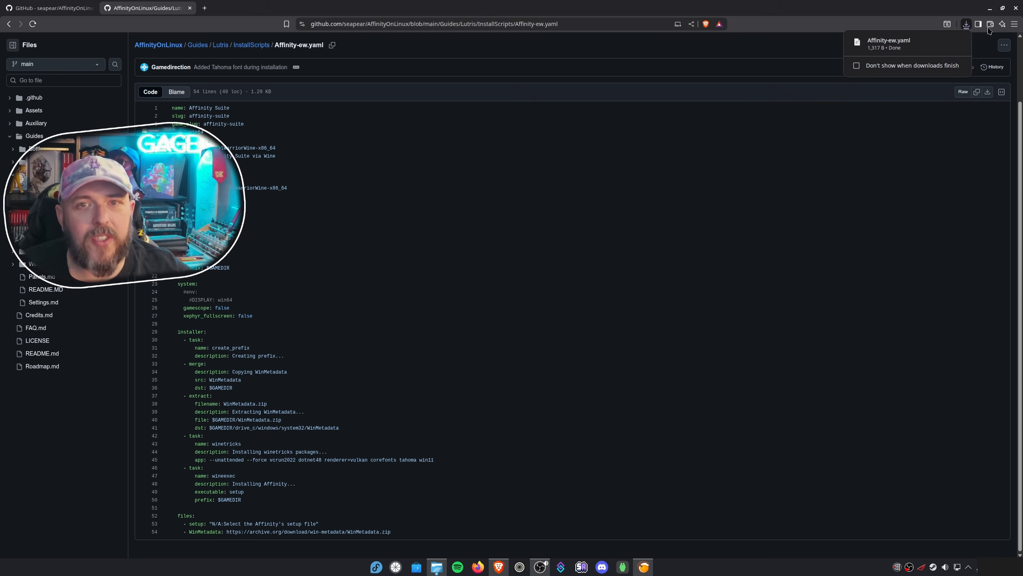
left_click(709, 210)
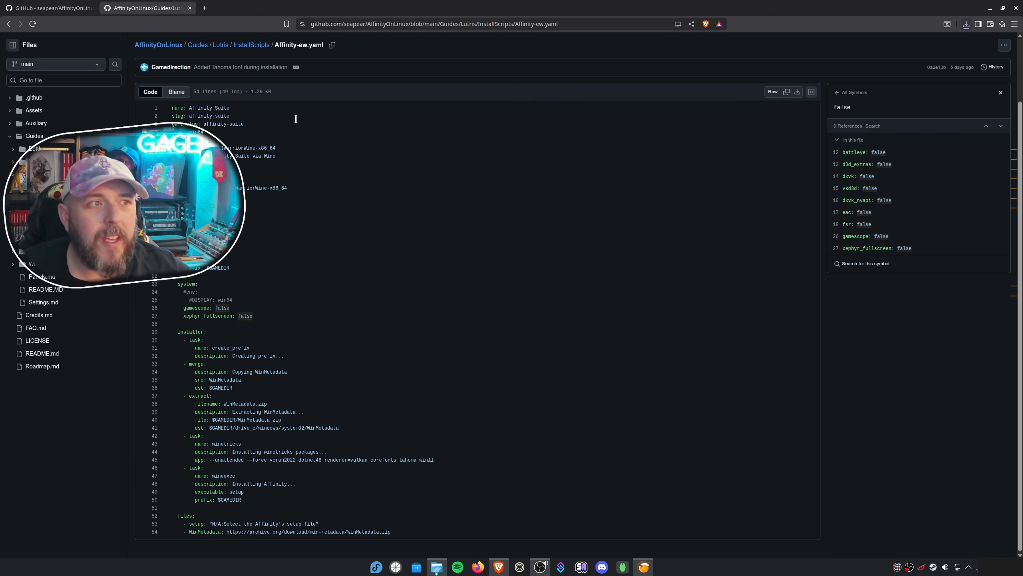
key("ctrl+w")
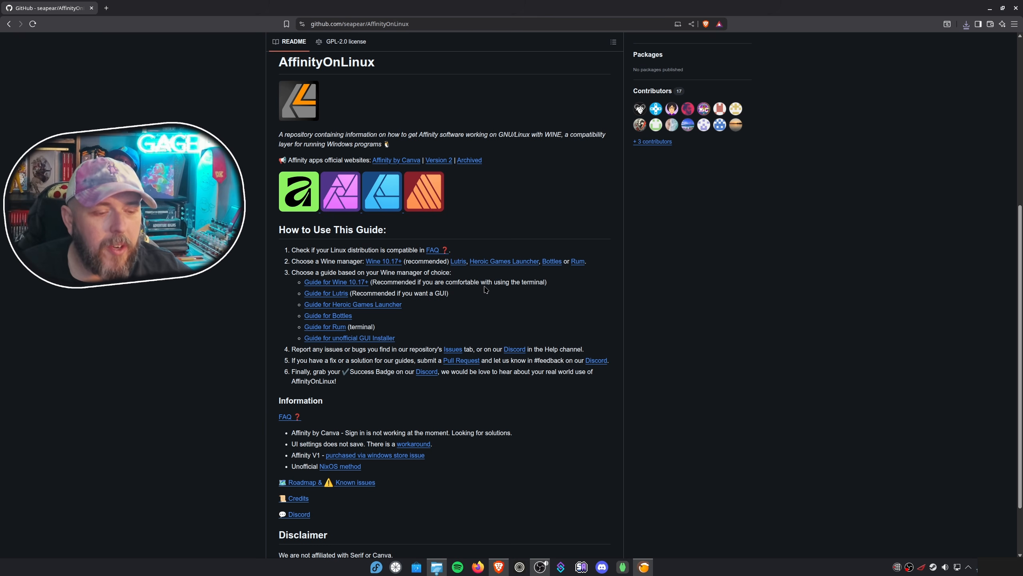
- Clear the browser and file manager windows off the desktop and switch to Lutris
left_click_drag(468, 2, 1022, 81)
left_click(285, 174)
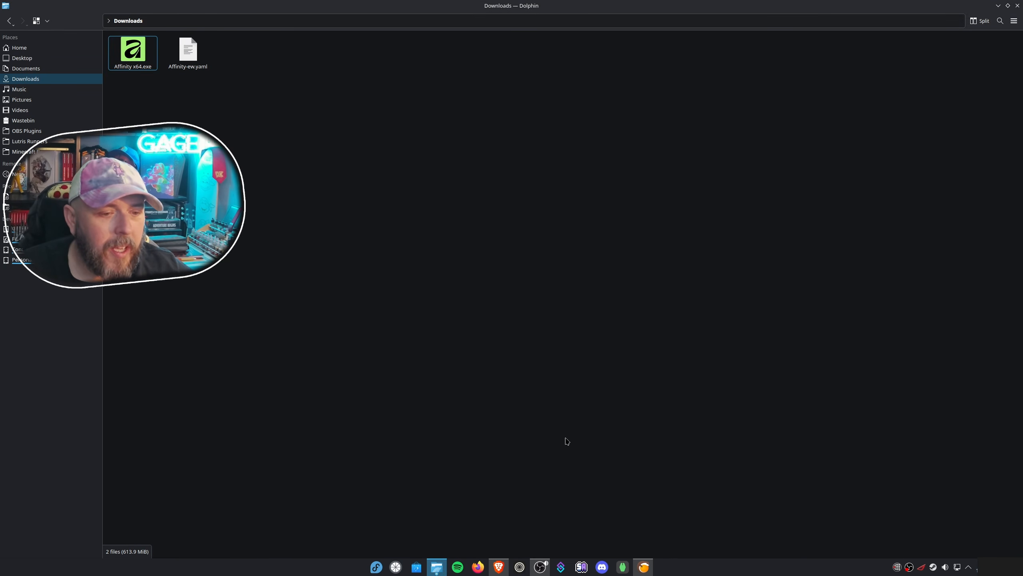
left_click(430, 571)
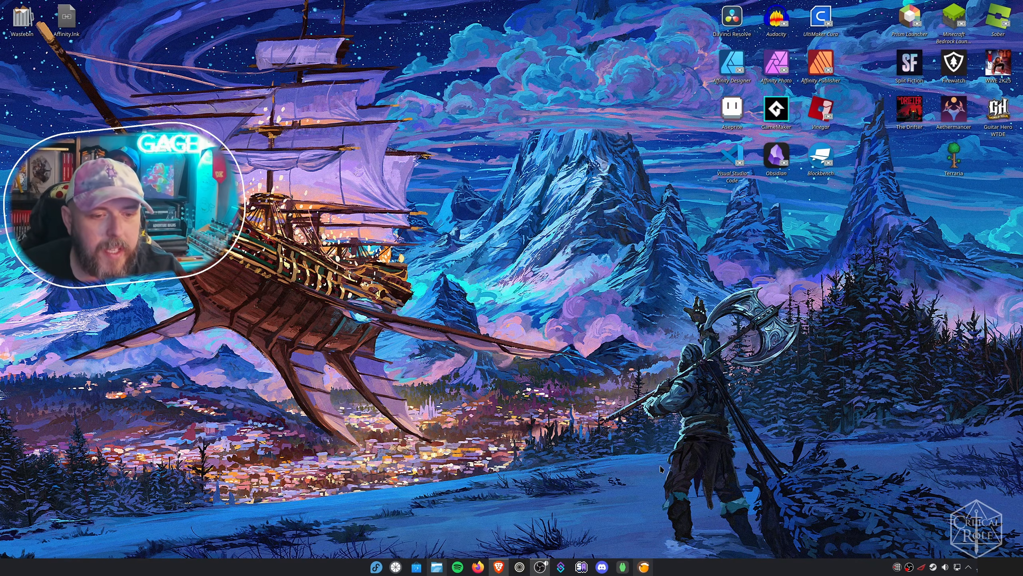
left_click(644, 567)
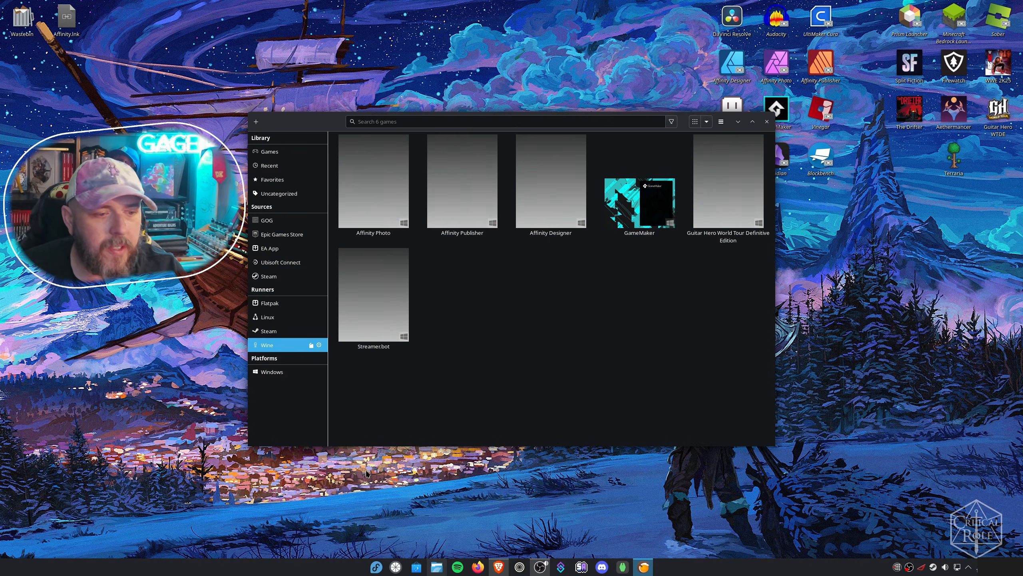
- Add a game to Lutris from a local install script, loading Affinity-ew.yaml from Downloads
left_click(256, 122)
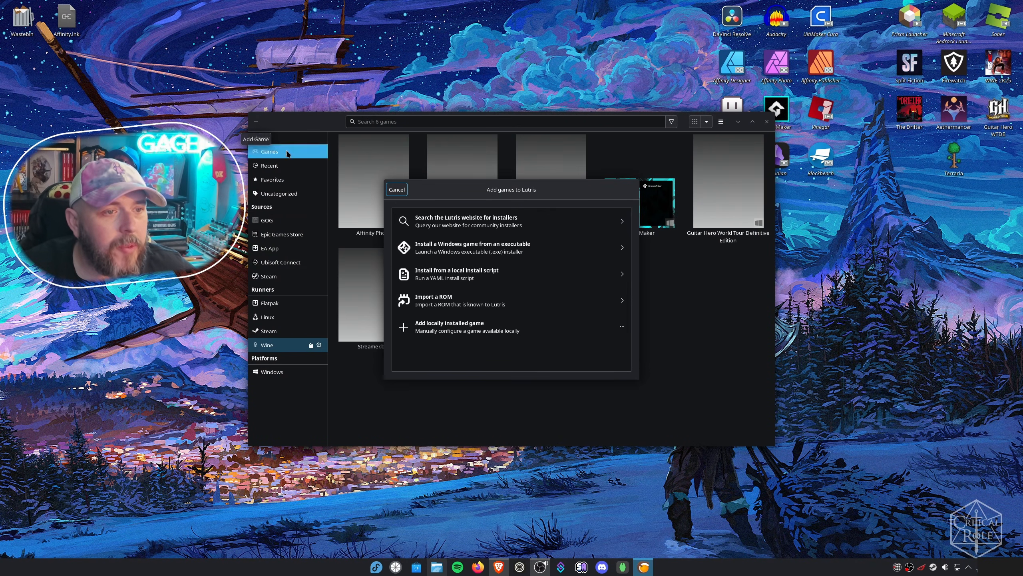
left_click(563, 275)
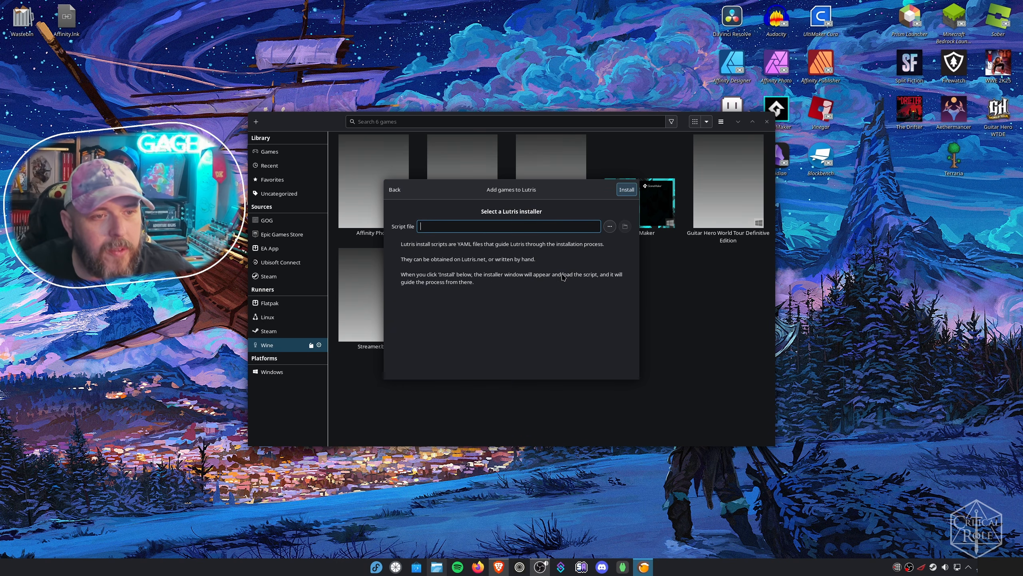
left_click(610, 227)
left_click(341, 180)
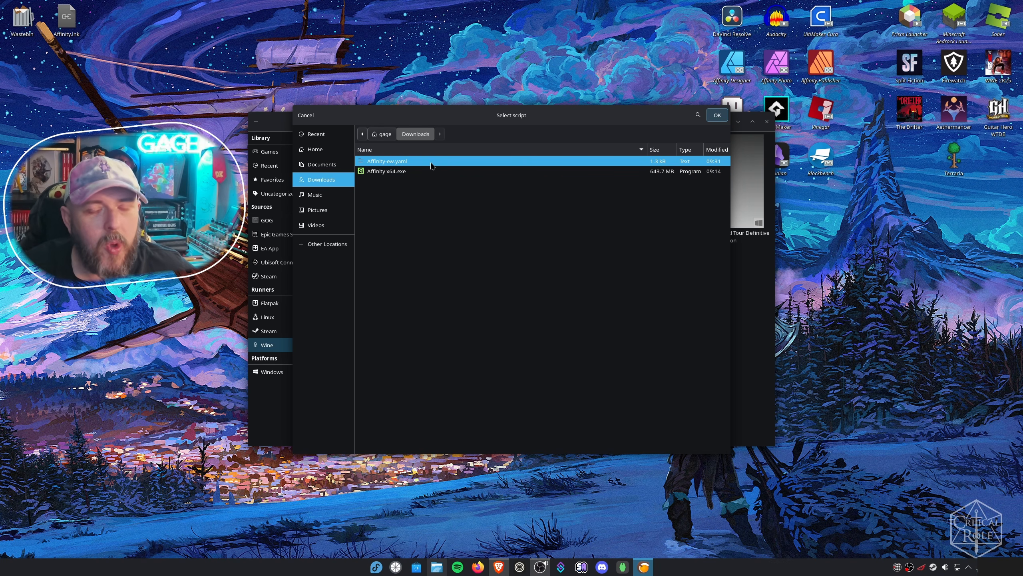
left_click(717, 114)
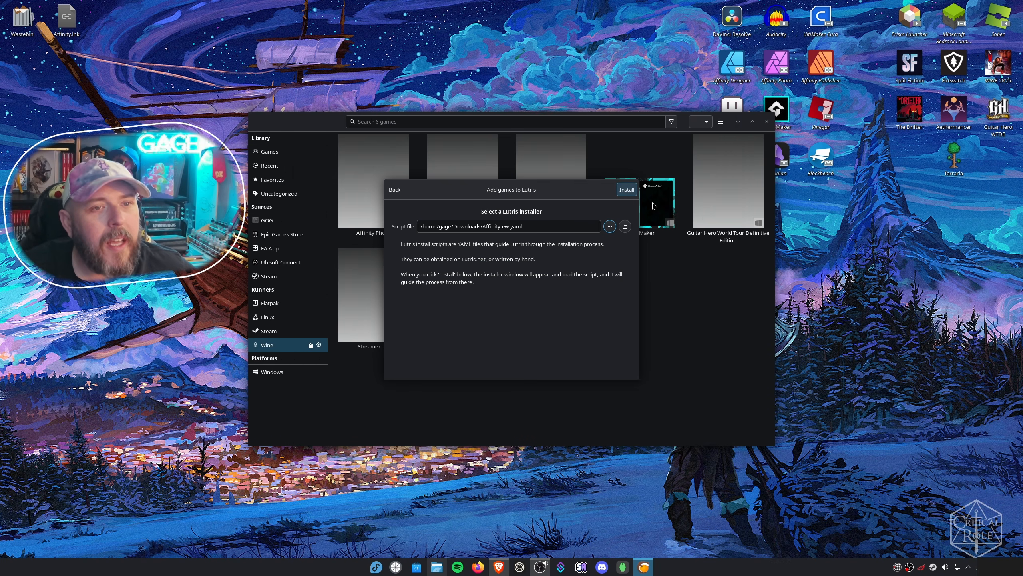
left_click(626, 189)
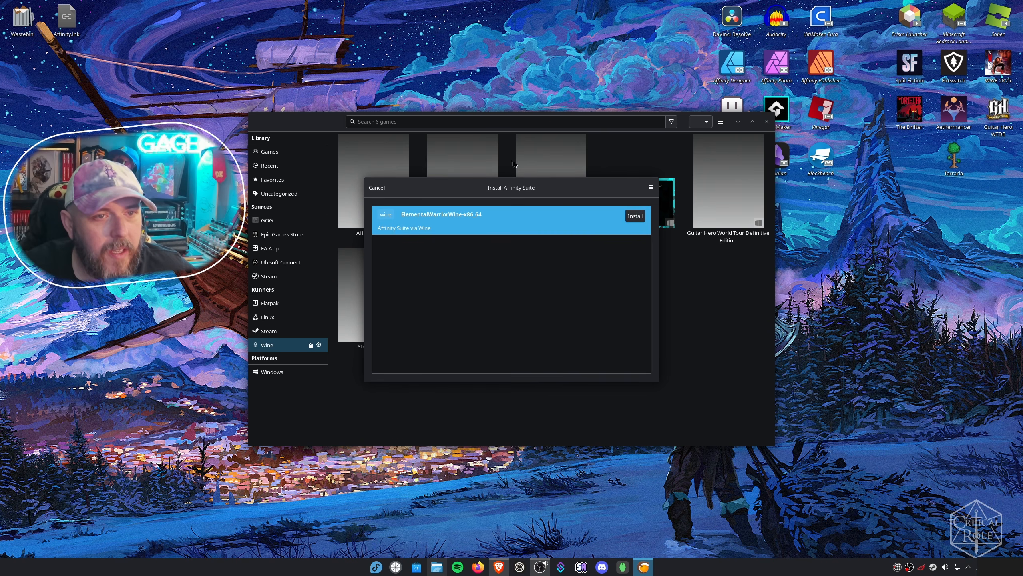
- Run the ElementalWarriorWine-x86_64 installer in the default directory, using Affinity x64.exe from Downloads as the setup file and downloading WinMetadata.zip
left_click(635, 216)
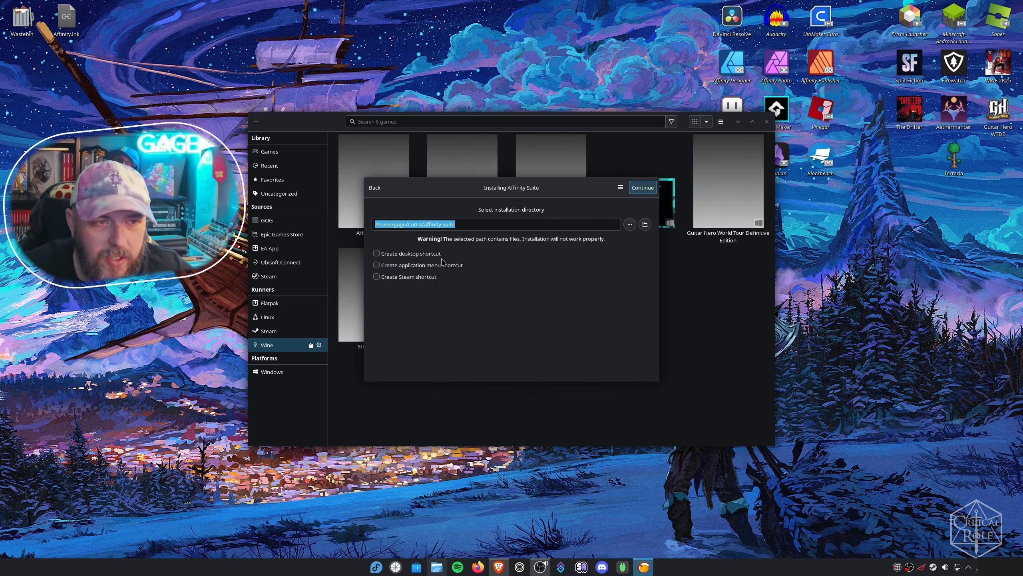
left_click(650, 189)
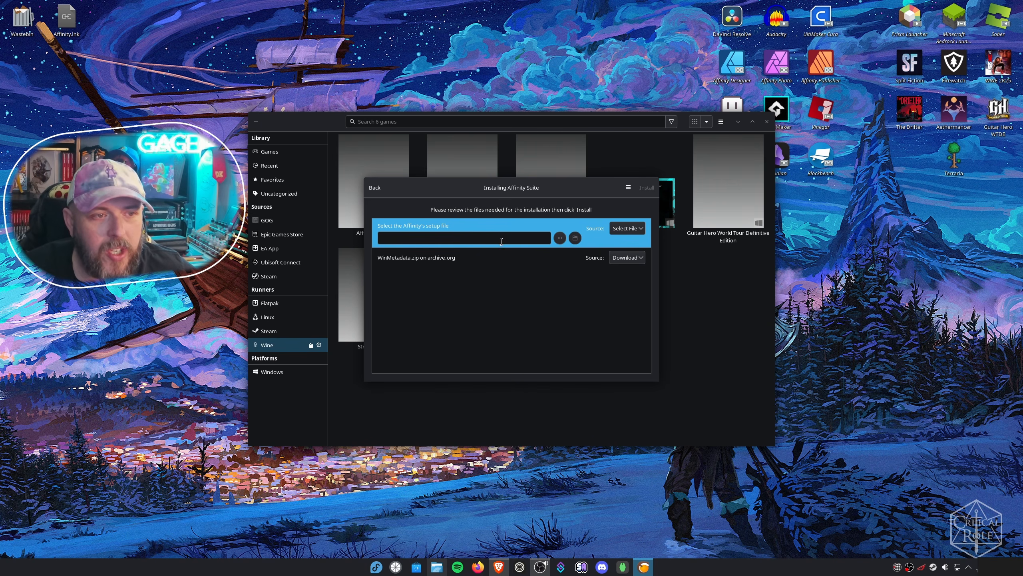
left_click(631, 229)
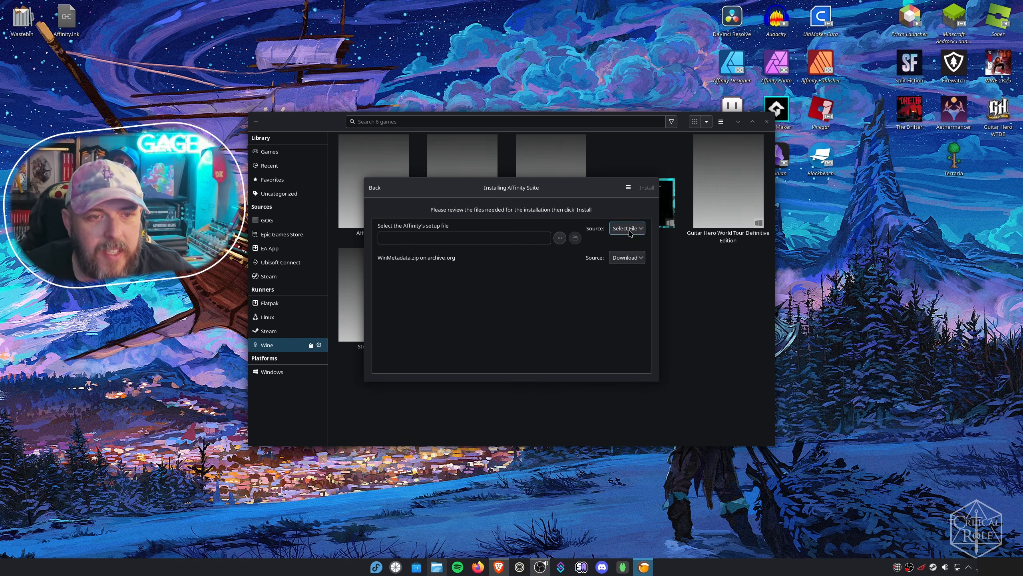
left_click(575, 239)
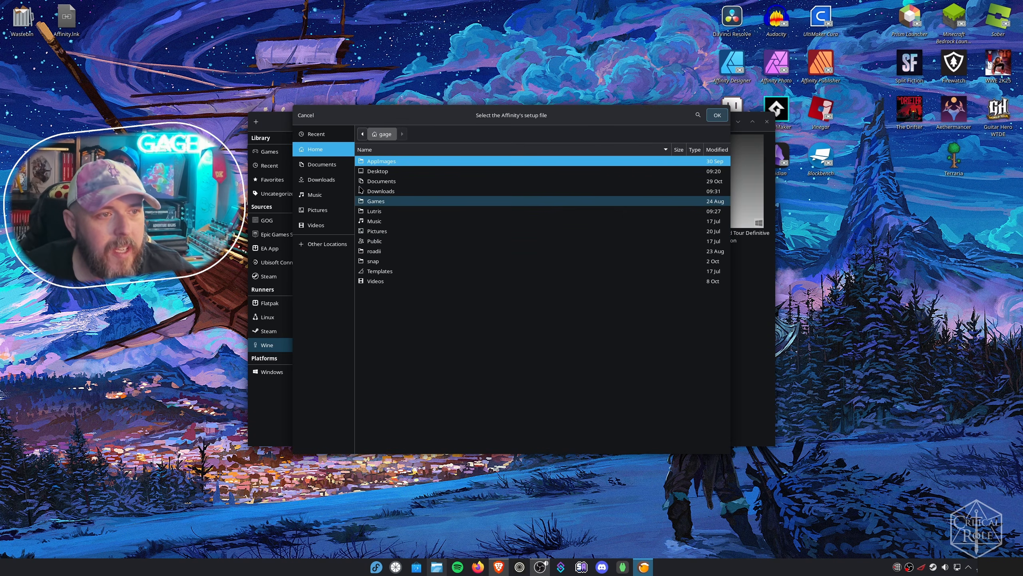
left_click(321, 179)
left_click(406, 172)
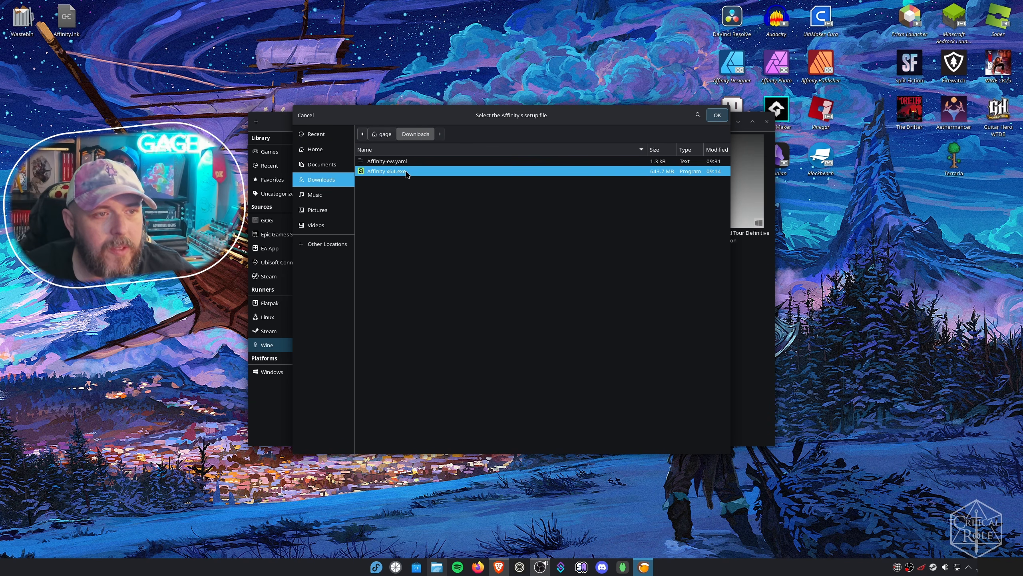
double_click(406, 173)
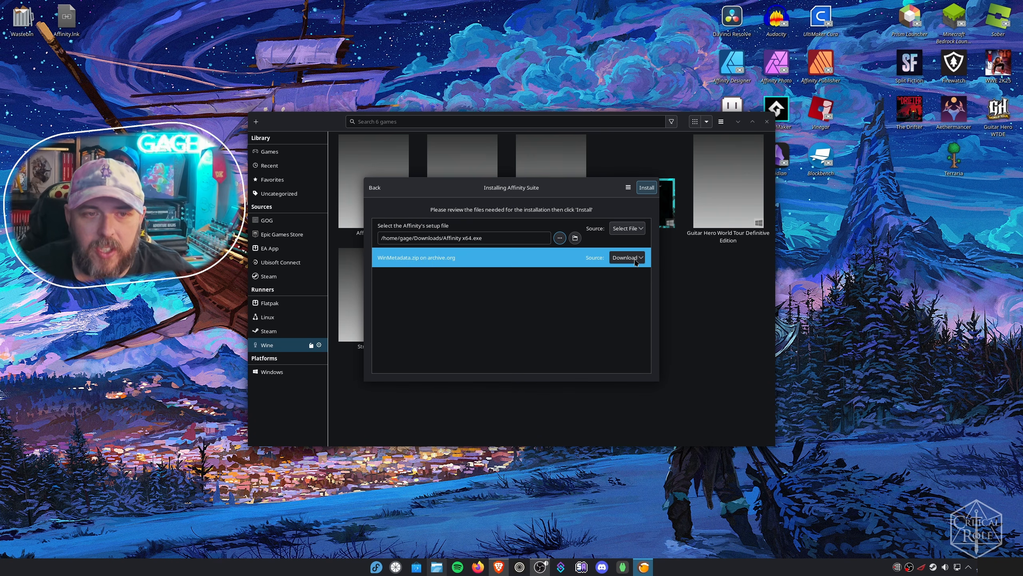
left_click(651, 190)
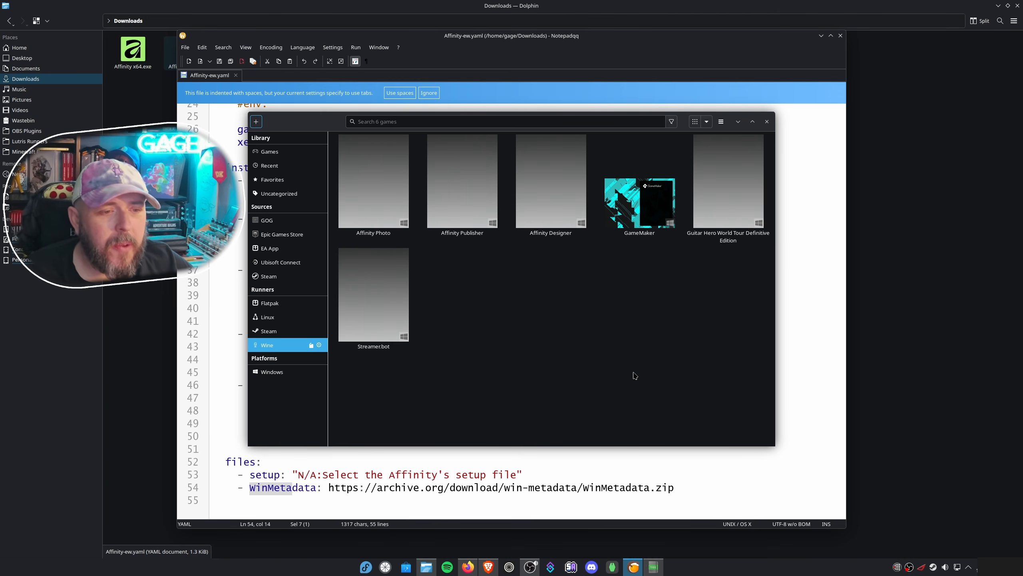
- Select the archive.org download address of WinMetadata.zip in the files section of Affinity-ew.yaml
left_click(682, 489)
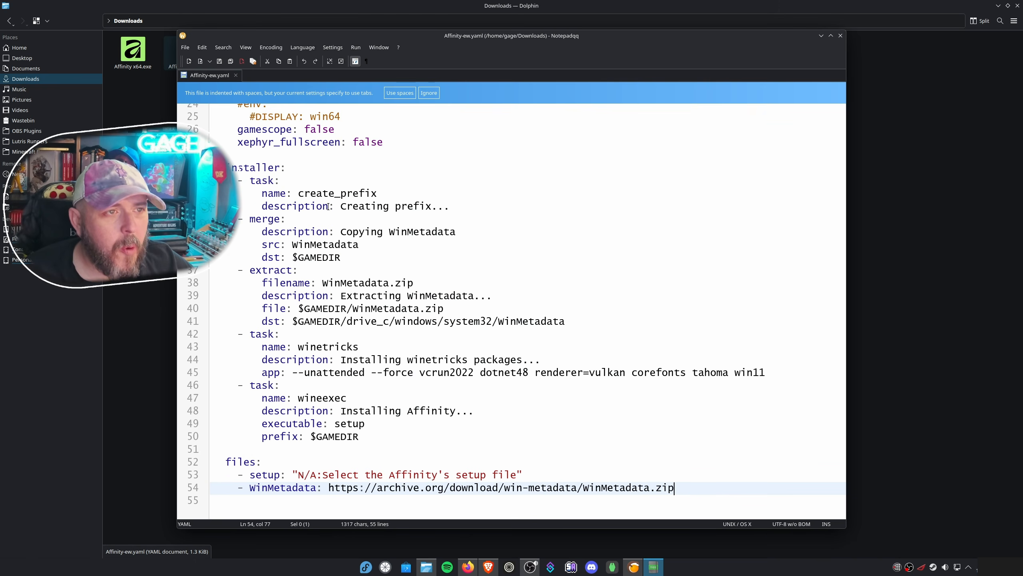
left_click_drag(330, 489, 680, 490)
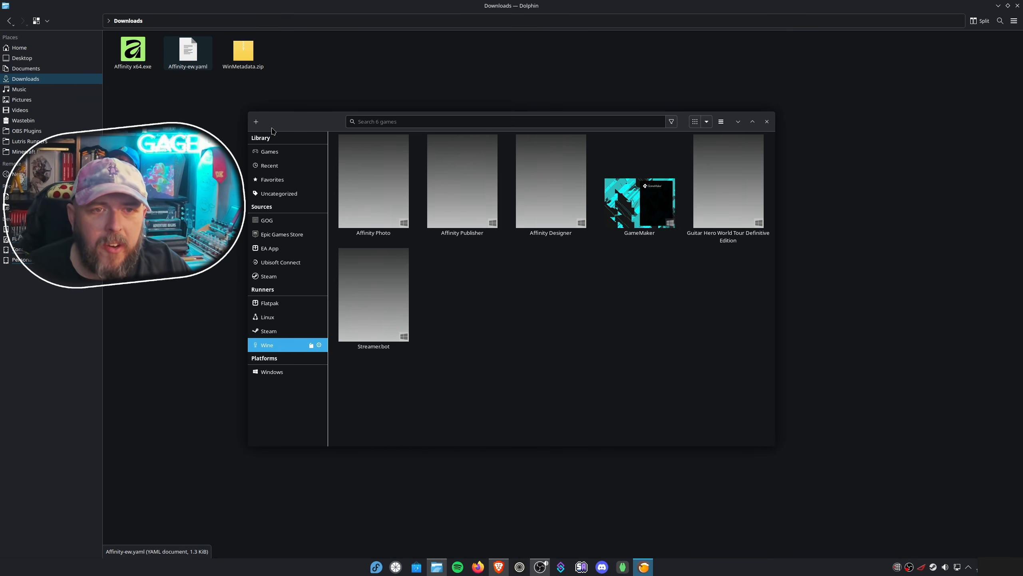
- Add a game to Lutris from the local install script Affinity-ew.yaml in Downloads and start its installer
left_click(256, 122)
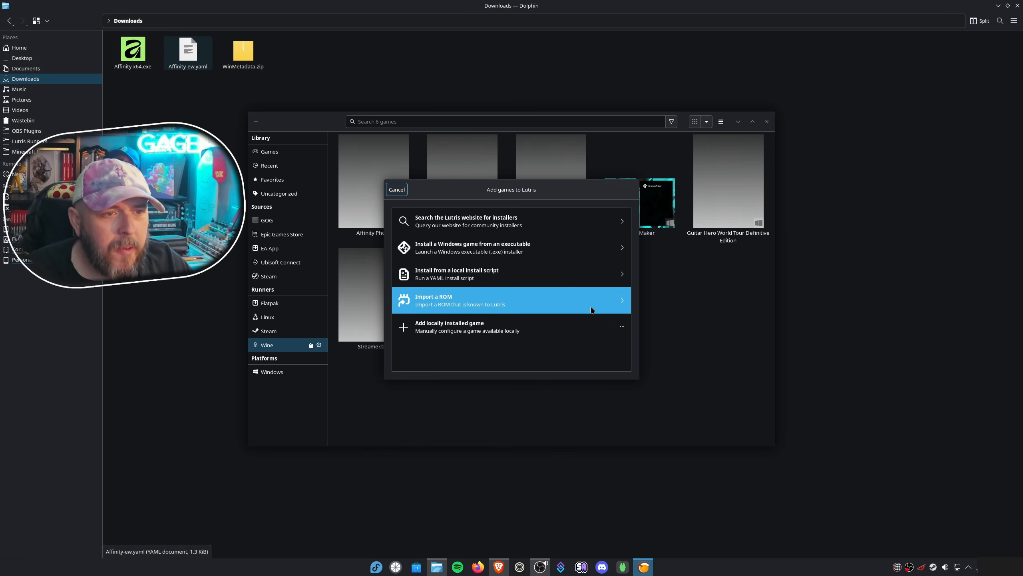
left_click(542, 268)
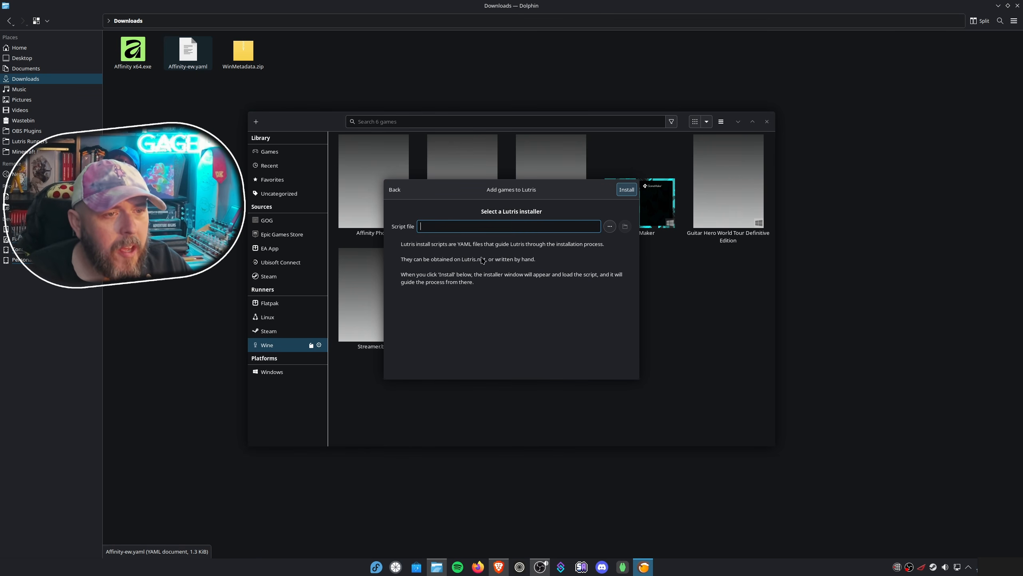
left_click(610, 226)
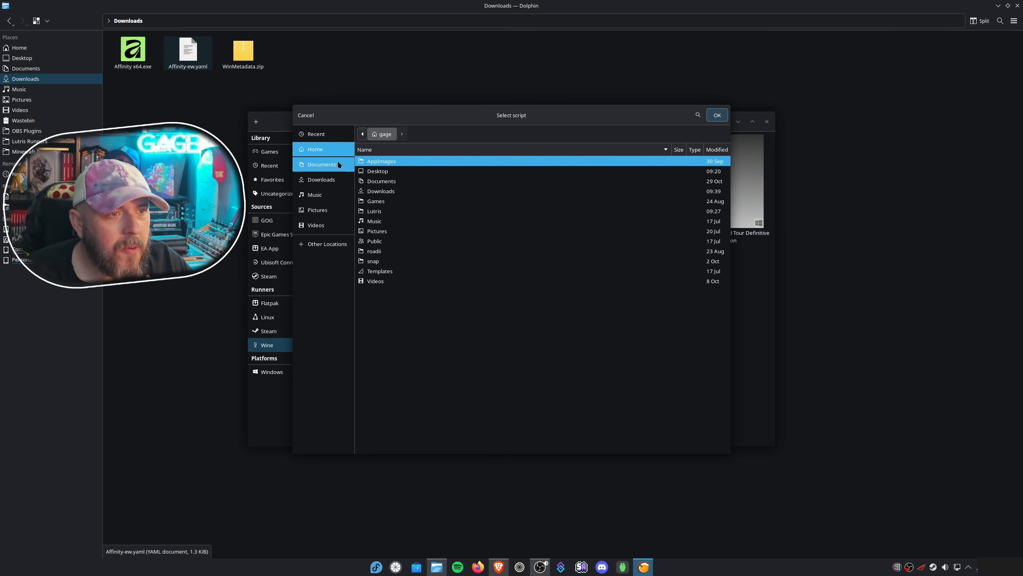
left_click(320, 179)
left_click(402, 162)
double_click(401, 161)
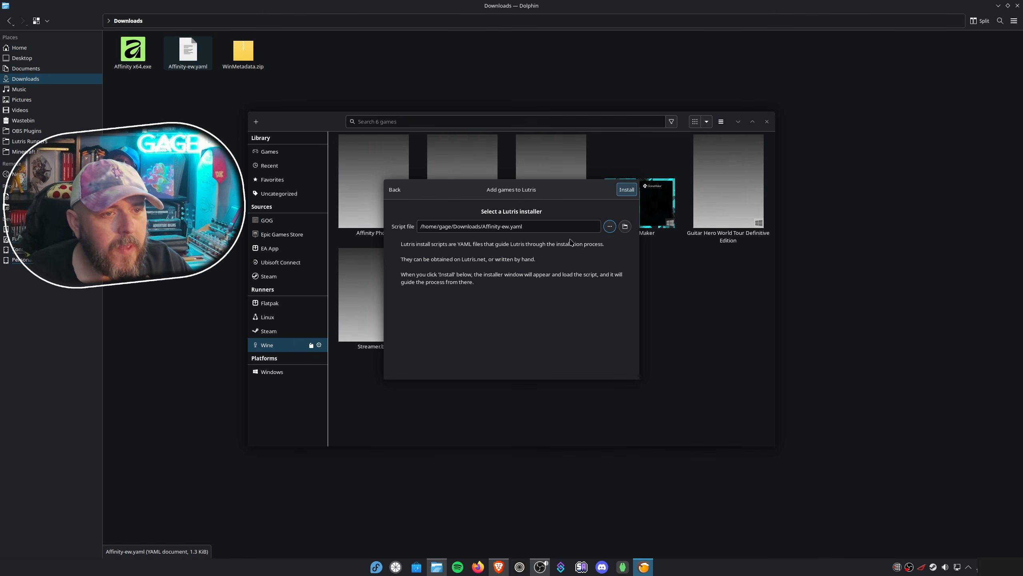
left_click(626, 190)
left_click(626, 217)
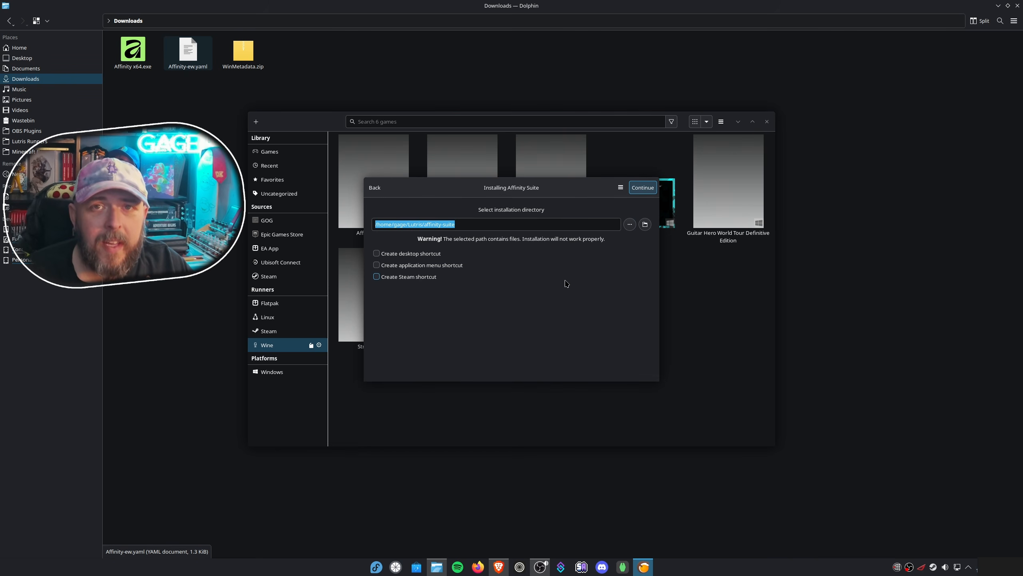
- Accept the default installation directory and choose Affinity x64.exe from Downloads as the Affinity setup file
left_click(643, 187)
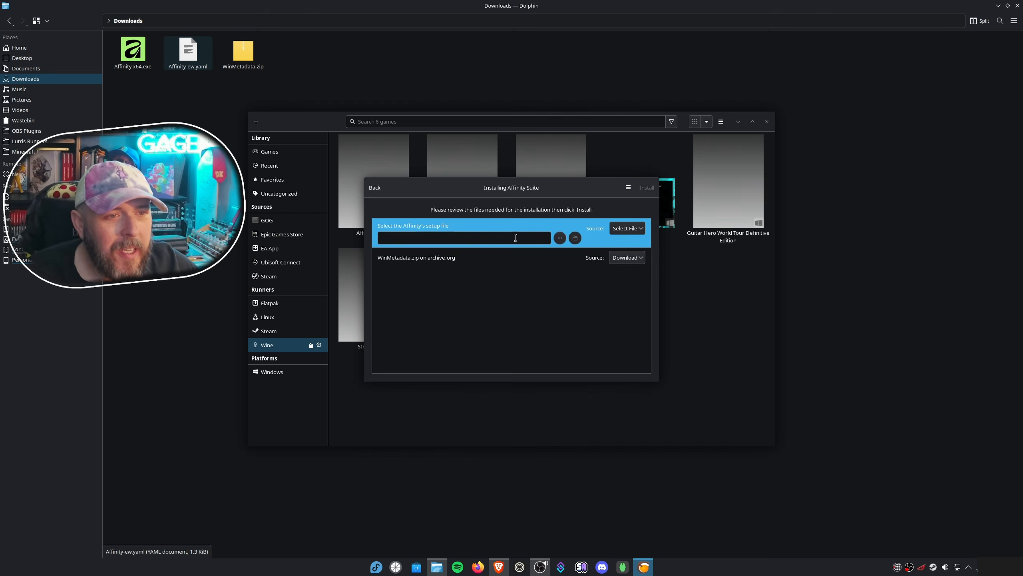
left_click(562, 237)
left_click(324, 179)
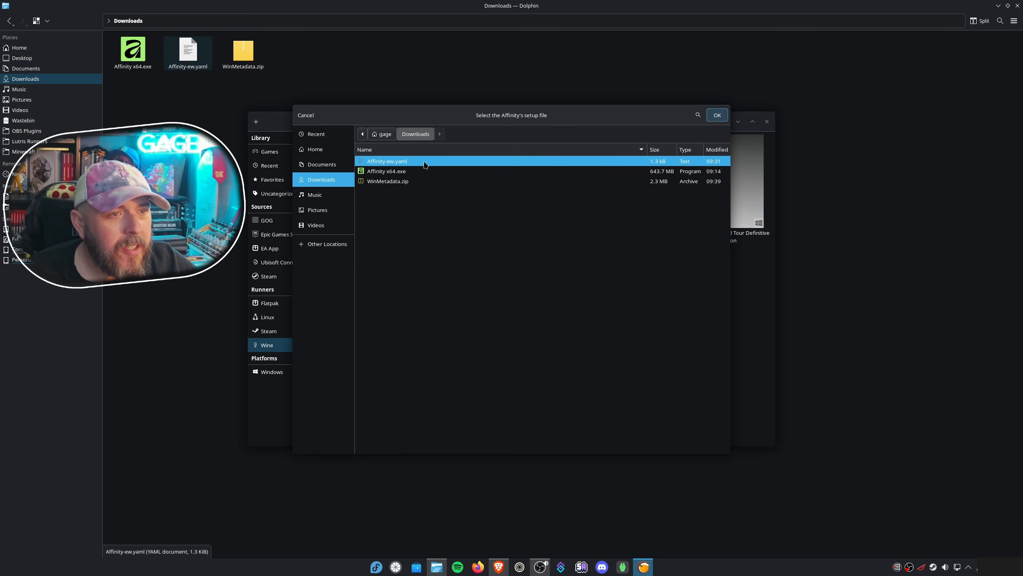
double_click(425, 171)
- Set the WinMetadata.zip source to Select File, choose WinMetadata.zip from Downloads, and start the installation
left_click(631, 260)
left_click(630, 271)
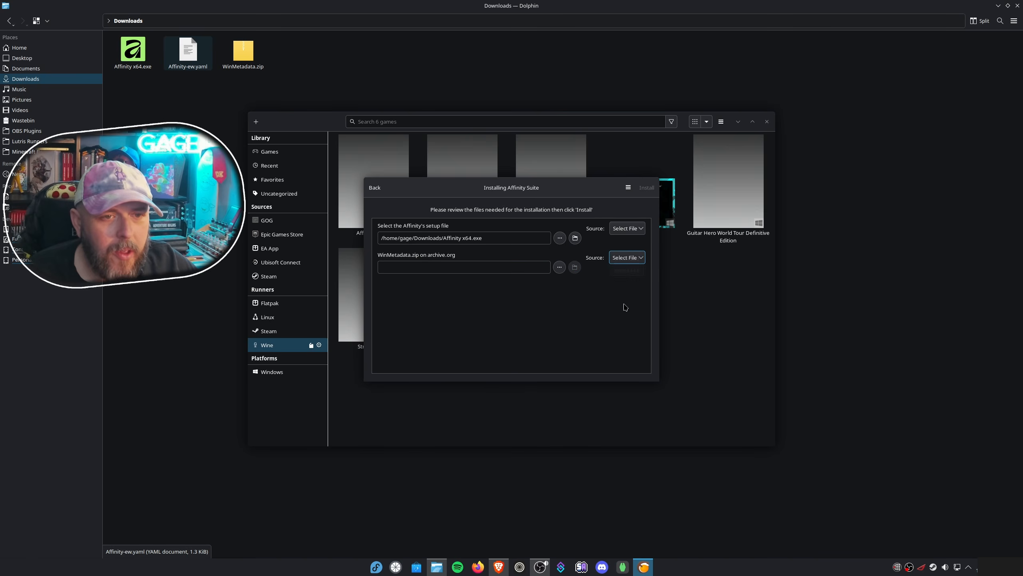
left_click(559, 267)
left_click(340, 179)
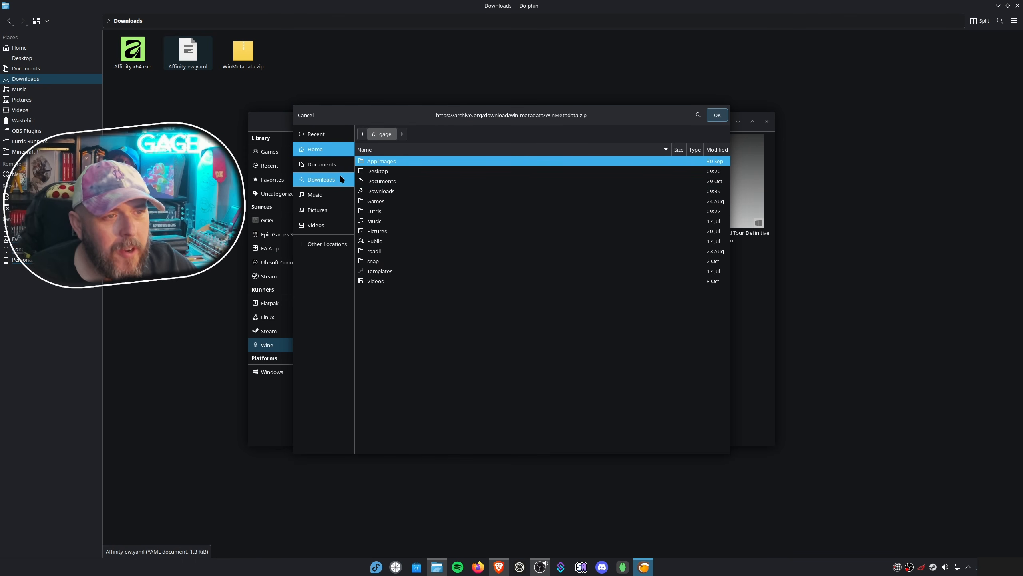
left_click(416, 182)
double_click(416, 183)
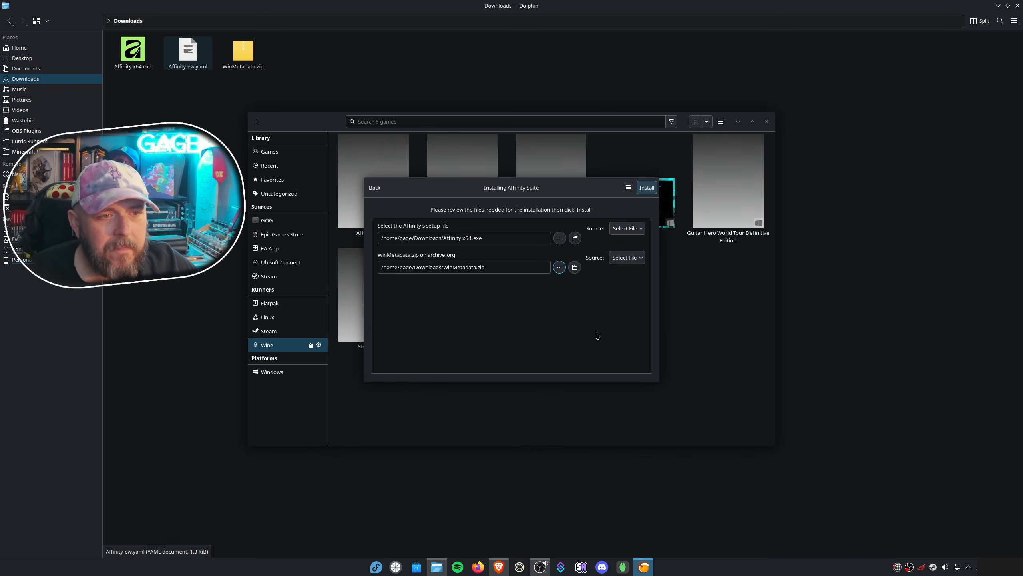
left_click(646, 188)
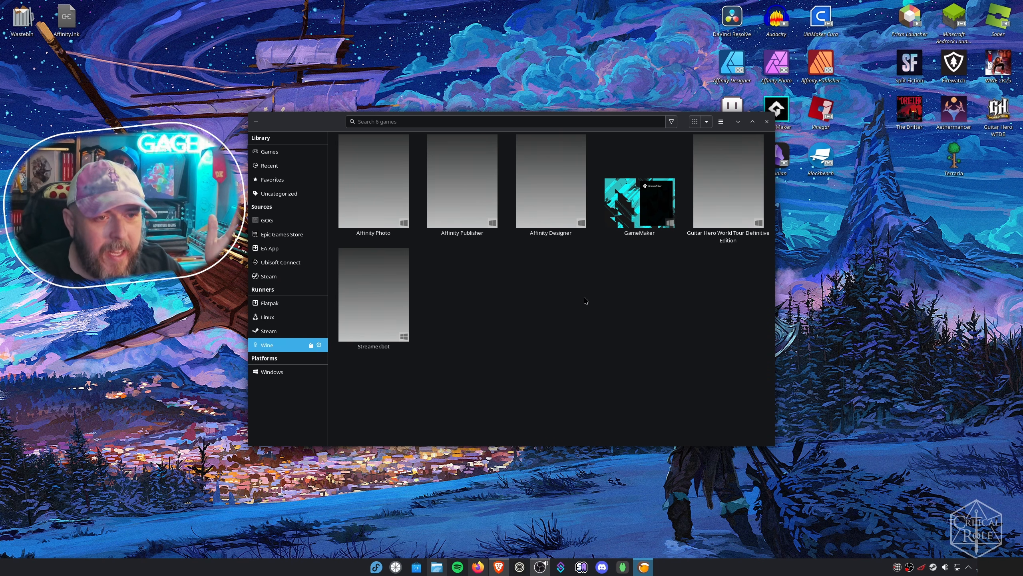
- Open Affinity-ew.yaml from the Downloads folder in Notepadqq and maximize the editor window
left_click(438, 567)
left_click(184, 56)
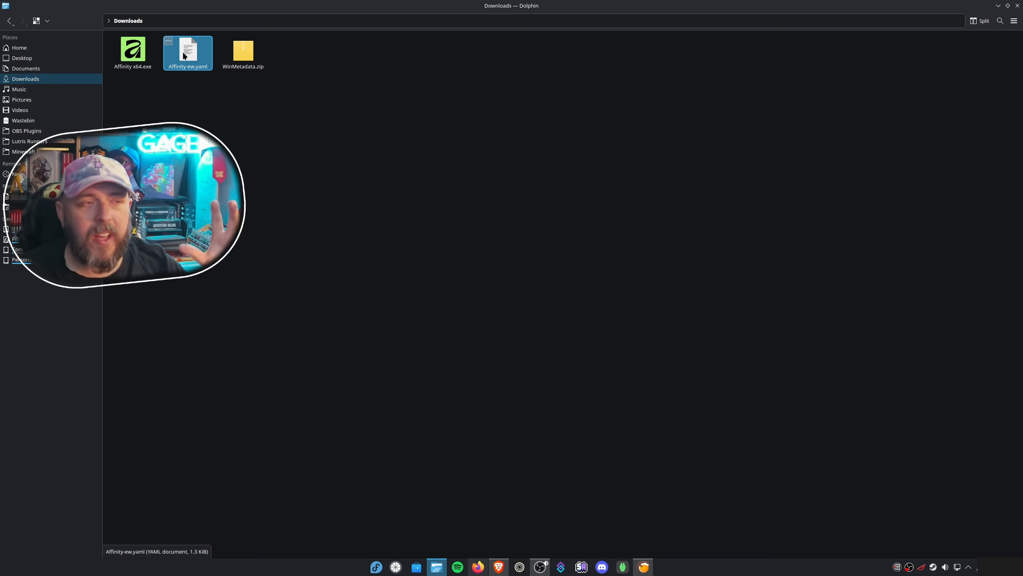
right_click(184, 56)
mouse_move(238, 71)
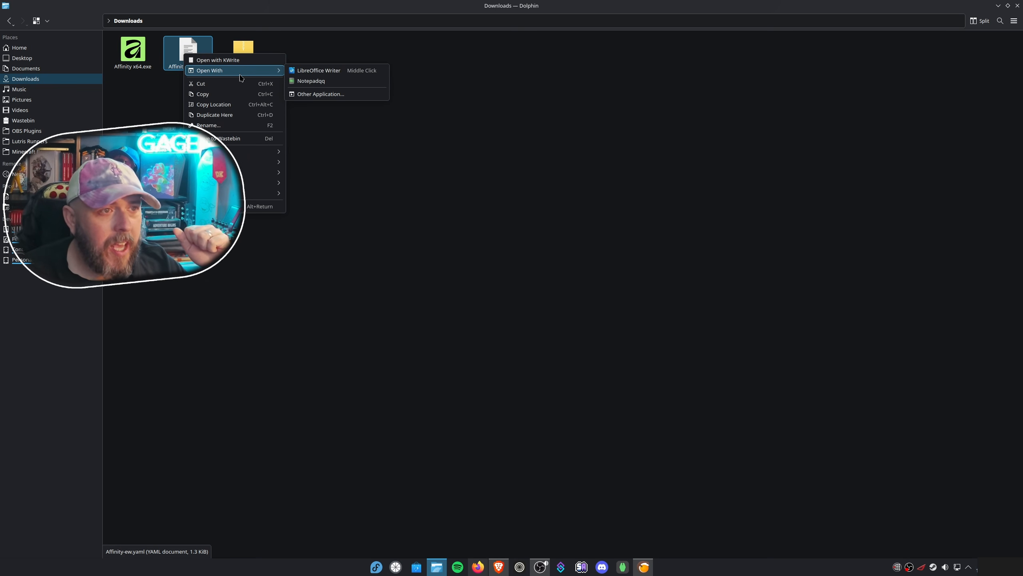
left_click(312, 81)
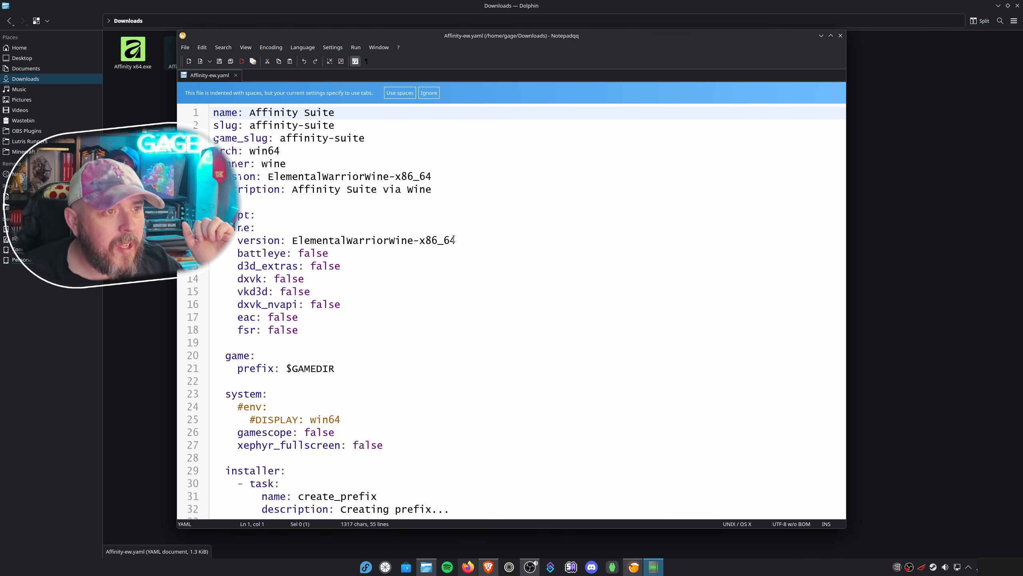
left_click(544, 259)
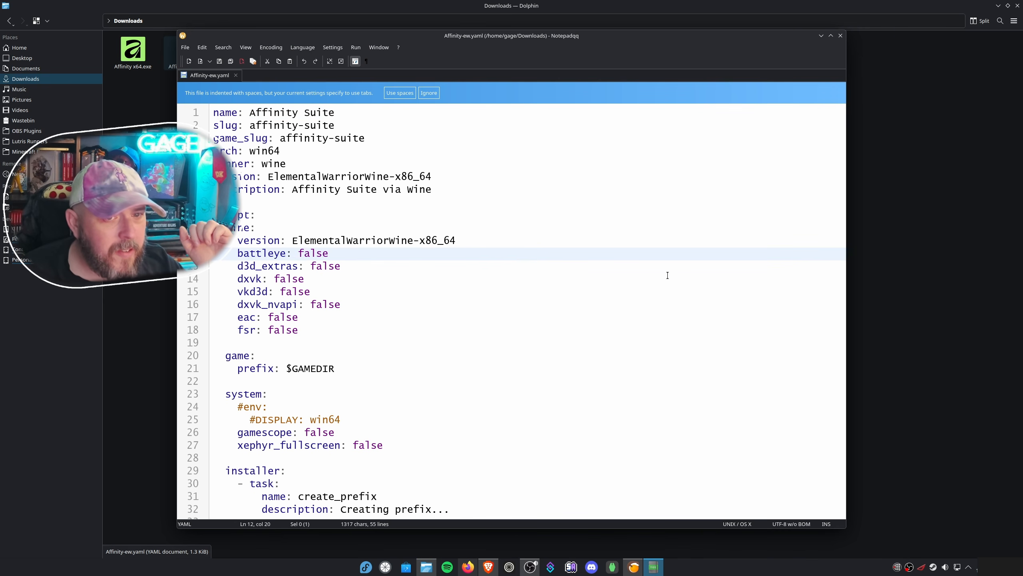
left_click(830, 36)
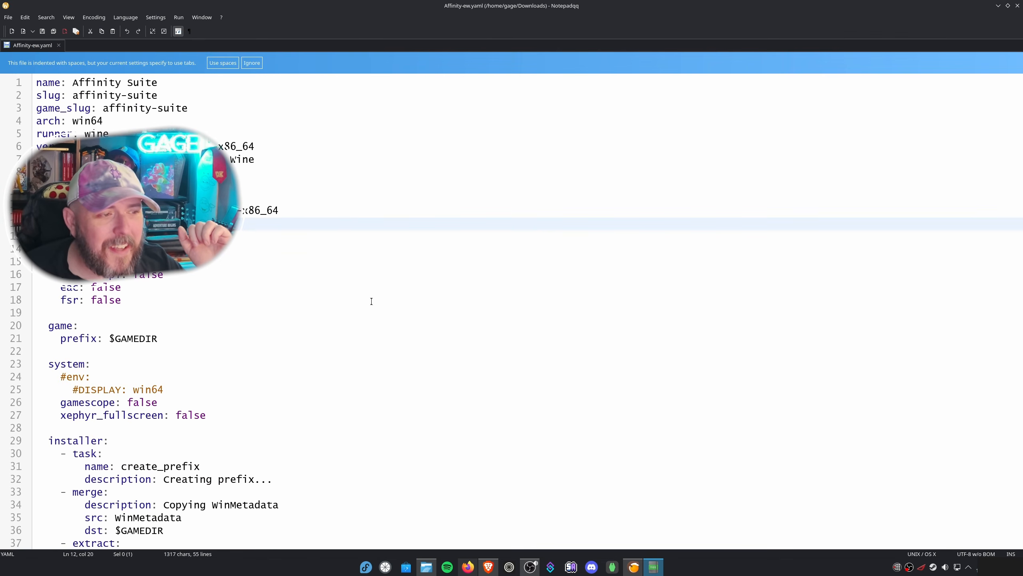
- Read through the install script to its end and back up to the extract task in the installer section
left_click(335, 332)
key("Down")
key("Down")
key("Down")
key("Down")
key("Down")
key("Down")
key("Down")
key("Down")
key("Down")
key("Down")
key("Down")
key("Down")
key("Down")
key("Down")
key("Down")
key("Down")
key("Down")
key("Down")
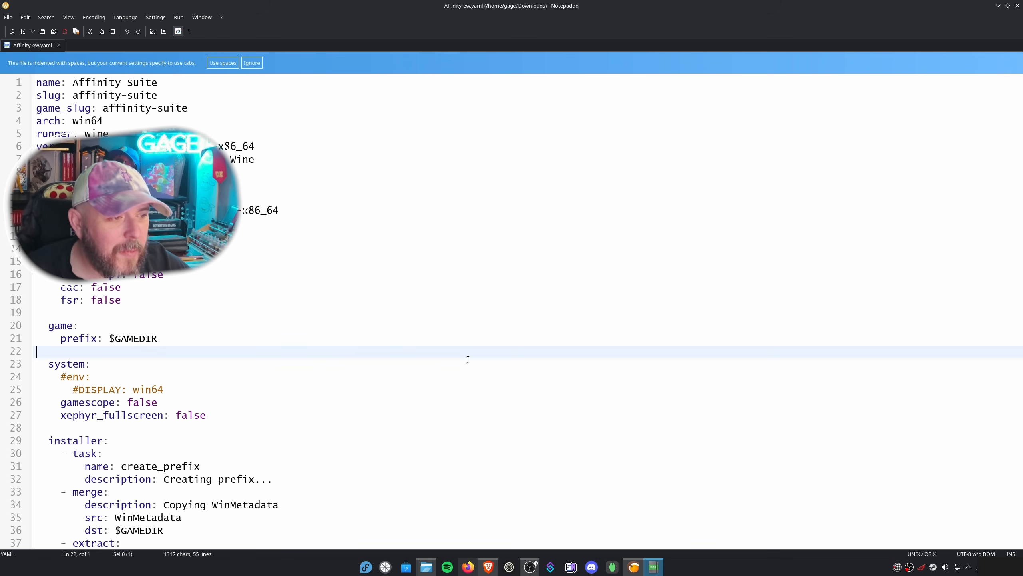
key("Down")
key("Down")
key("Down")
key("Down")
key("Down")
key("Down")
key("Down")
key("Down")
key("Down")
key("Down")
key("Down")
key("Down")
key("Down")
key("Down")
key("Down")
key("Down")
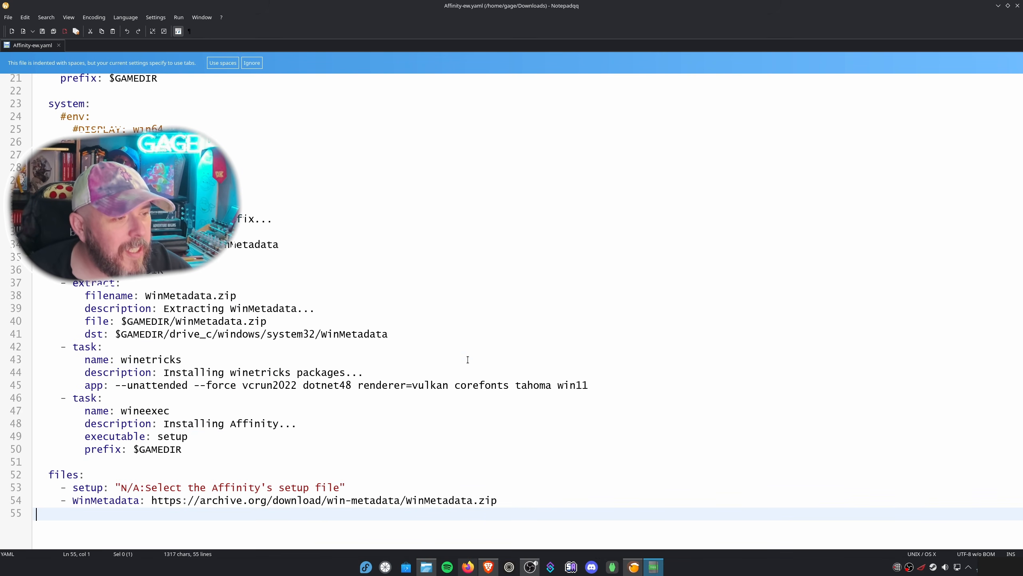
key("Up")
key("Up")
key("Up")
key("Up")
key("Up")
key("Up")
key("Up")
key("Up")
key("Up")
key("Up")
key("Down")
key("Down")
key("Down")
key("Down")
key("Down")
key("Down")
key("Up")
key("Up")
key("Up")
key("Up")
key("Up")
key("Up")
key("Up")
key("Up")
key("Up")
key("Up")
key("Up")
key("Up")
key("Up")
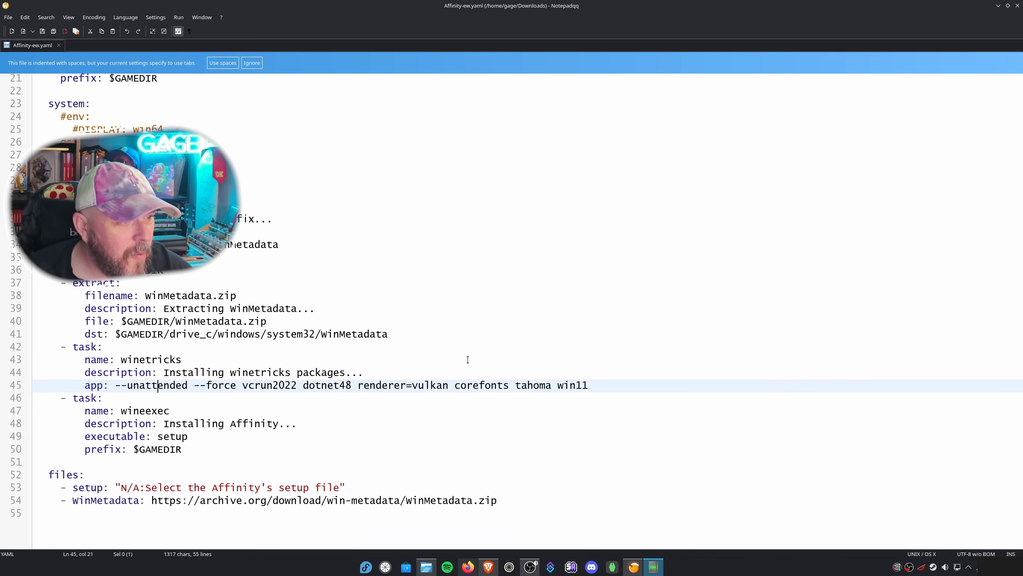
key("Up")
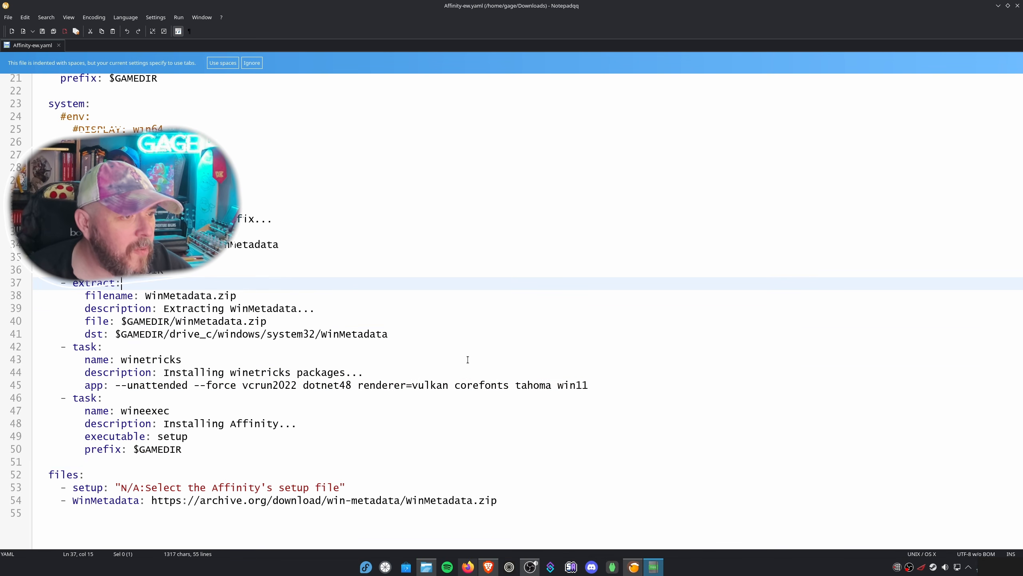
- Delete the whole WinMetadata.zip extract task, from its heading through its dst line, from the installer section
key("Down")
key("Down")
key("Down")
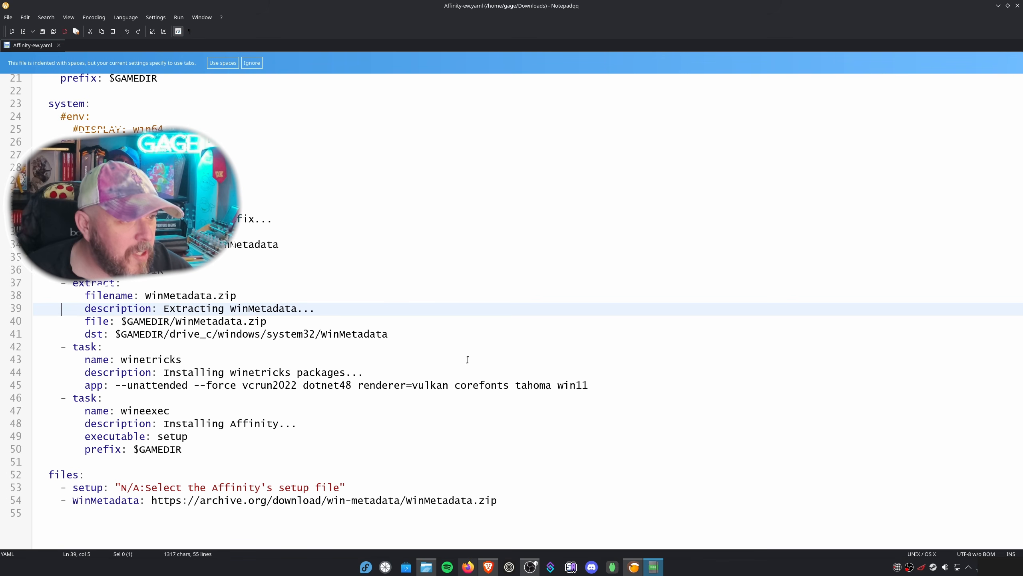
key("Down")
key("Right")
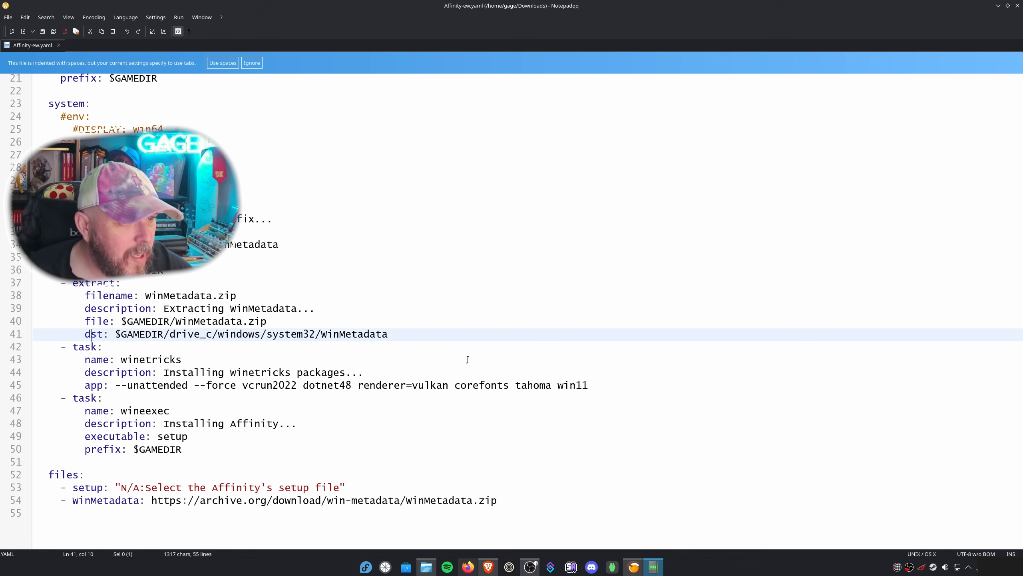
key("shift+Left")
key("shift+Left")
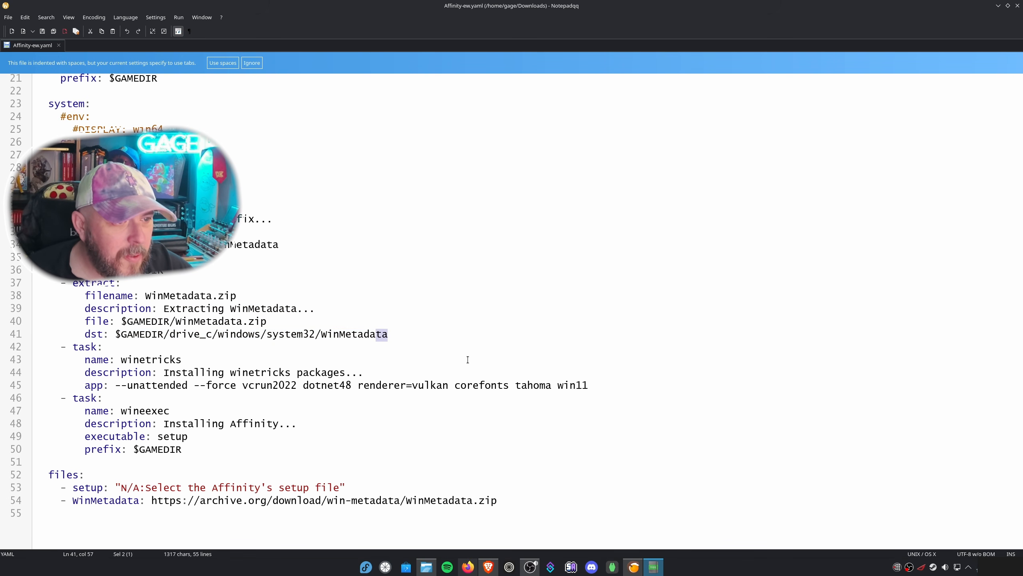
key("shift+Left")
key("shift+Left")
key("shift+Left")
key("shift+Left")
key("shift+Left")
key("shift+Left")
key("shift+Left")
key("shift+Left")
key("shift+Left")
key("shift+Left")
key("shift+Left")
key("shift+Left")
key("shift+Left")
key("shift+Left")
key("shift+Left")
key("shift+Left")
key("shift+Left")
key("shift+Left")
key("shift+Left")
key("shift+Left")
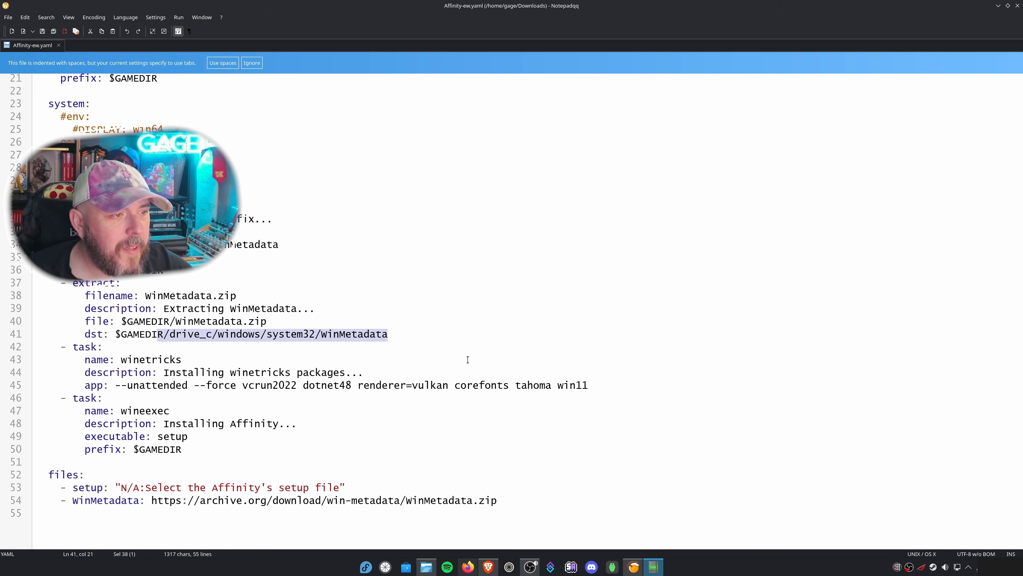
key("shift+Left")
key("shift+Left")
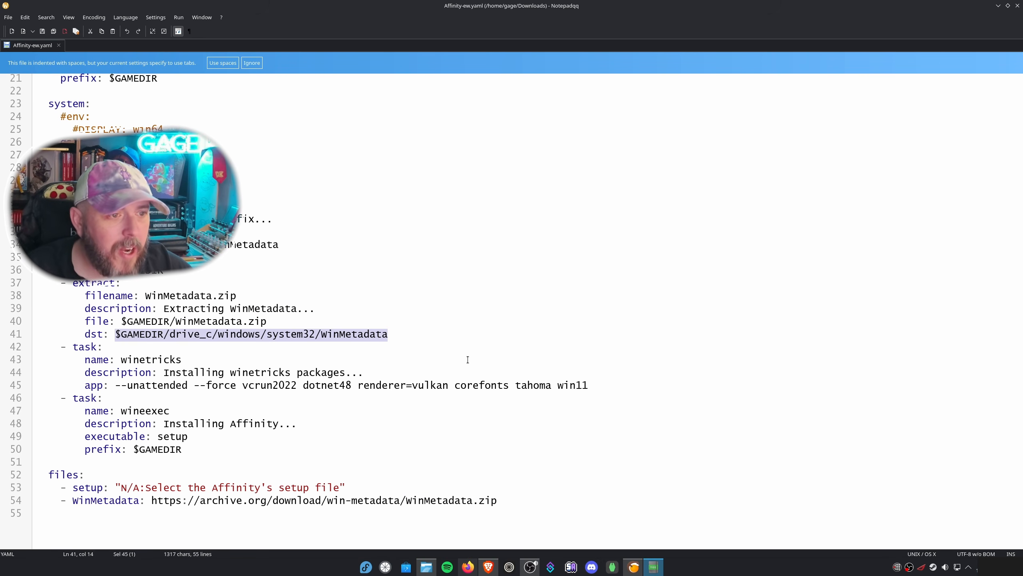
key("shift+Home")
key("shift+Home")
key("shift+Up")
key("shift+Up")
key("shift+Up")
key("shift+Up")
key("shift+Home")
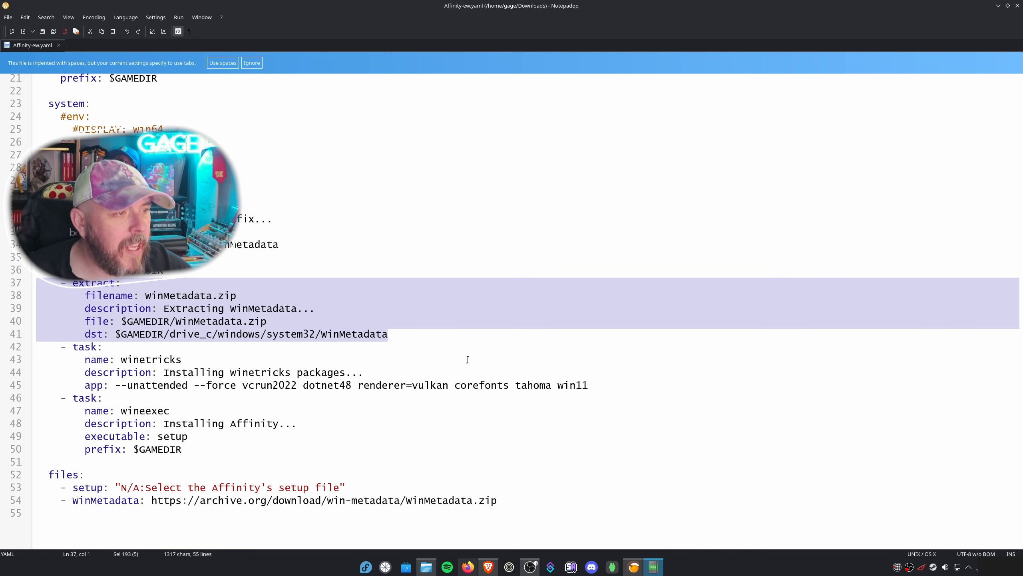
key("BackSpace")
key("BackSpace")
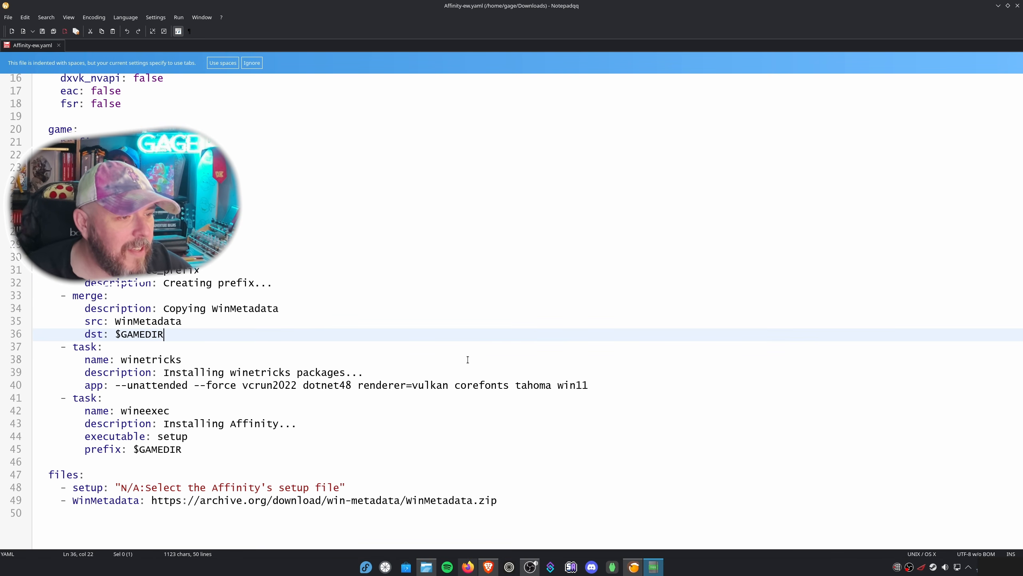
- Highlight the WinMetadata download line in the files section at the end of the script, then deselect it
key("ctrl+End")
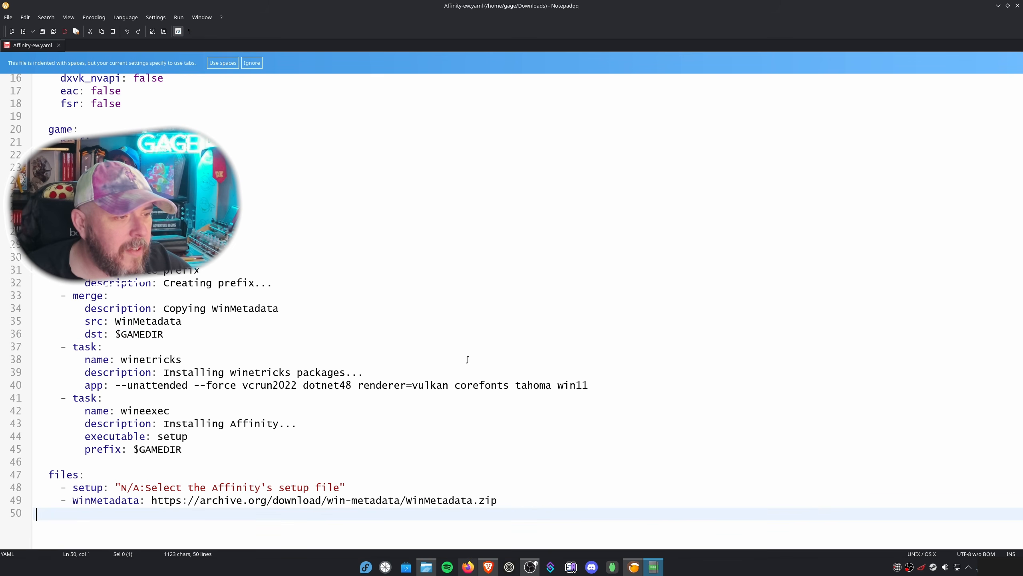
key("shift+Up")
key("shift+Up")
key("shift+Down")
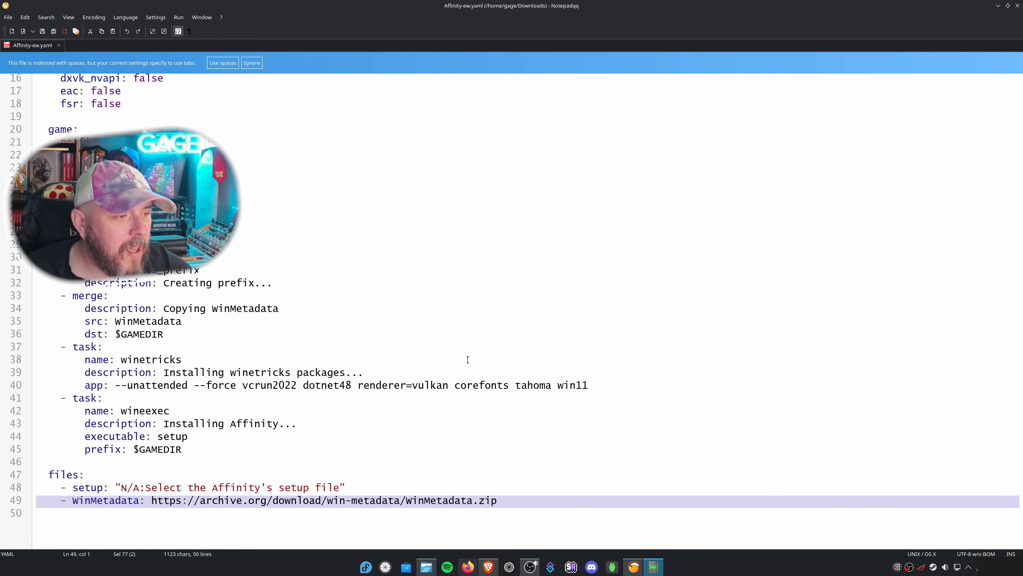
key("Up")
key("Up")
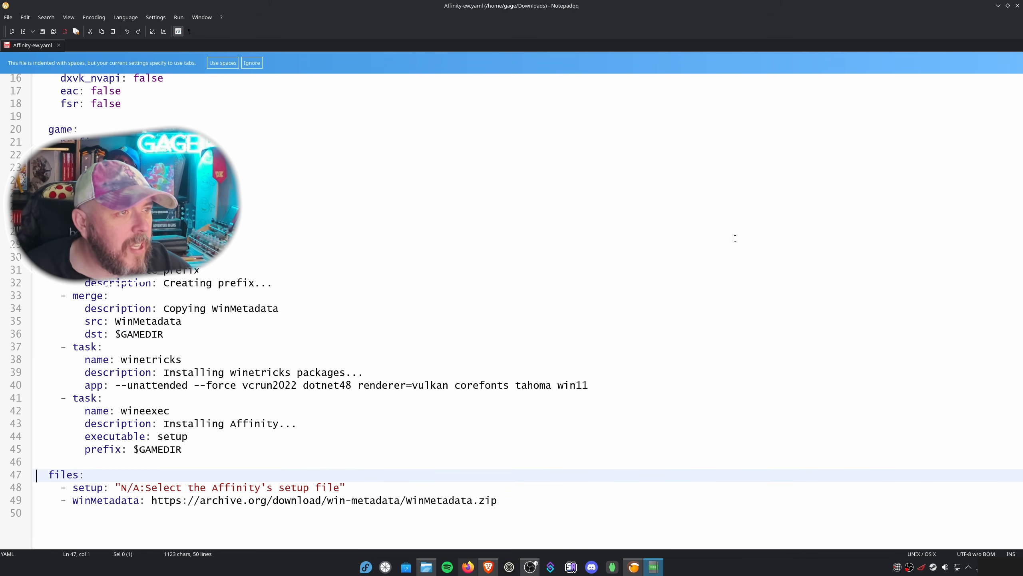
- Undo the deletion of the extract task and select its heading line
key("ctrl+z")
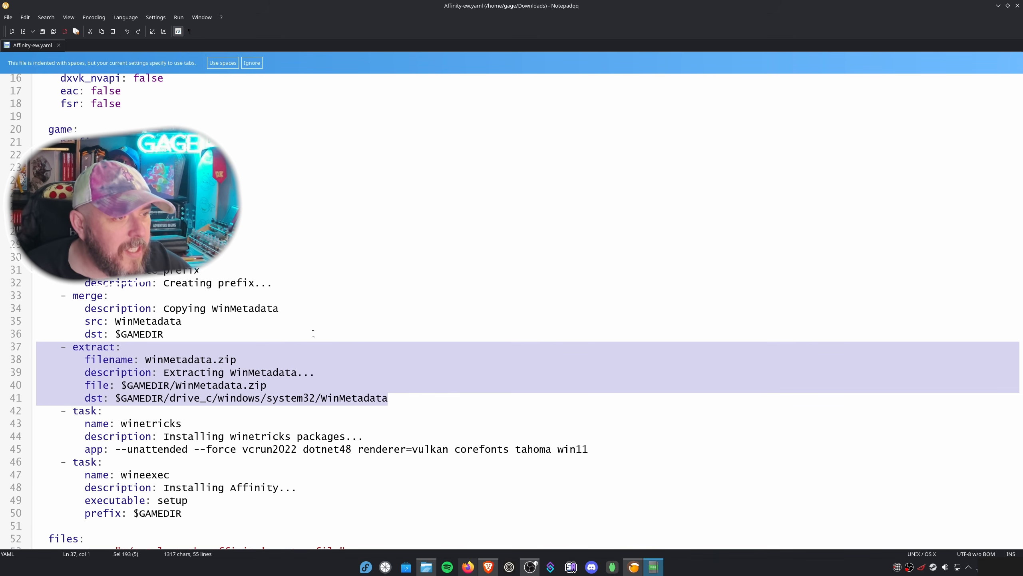
left_click(403, 206)
left_click(403, 233)
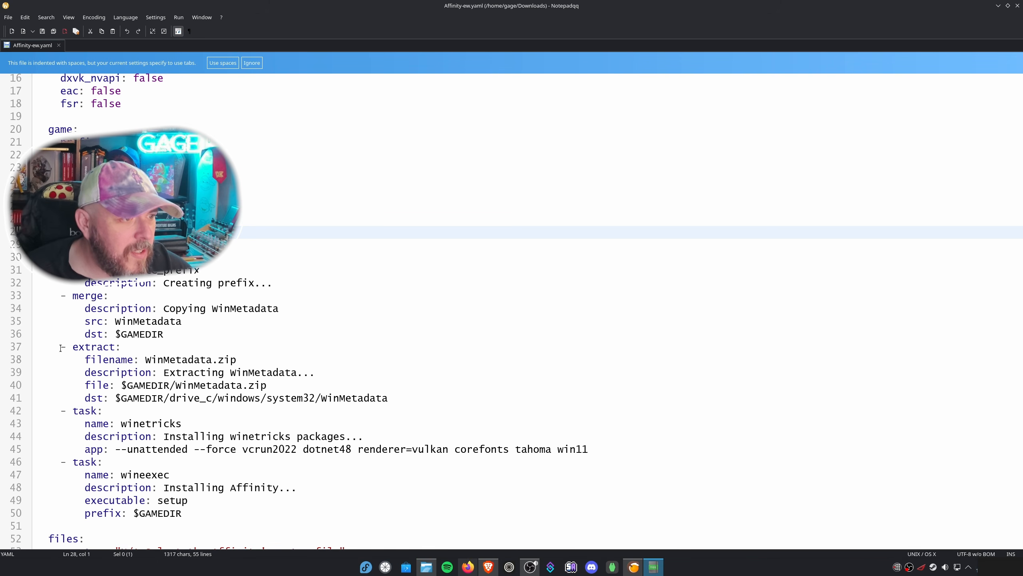
left_click_drag(61, 347, 137, 353)
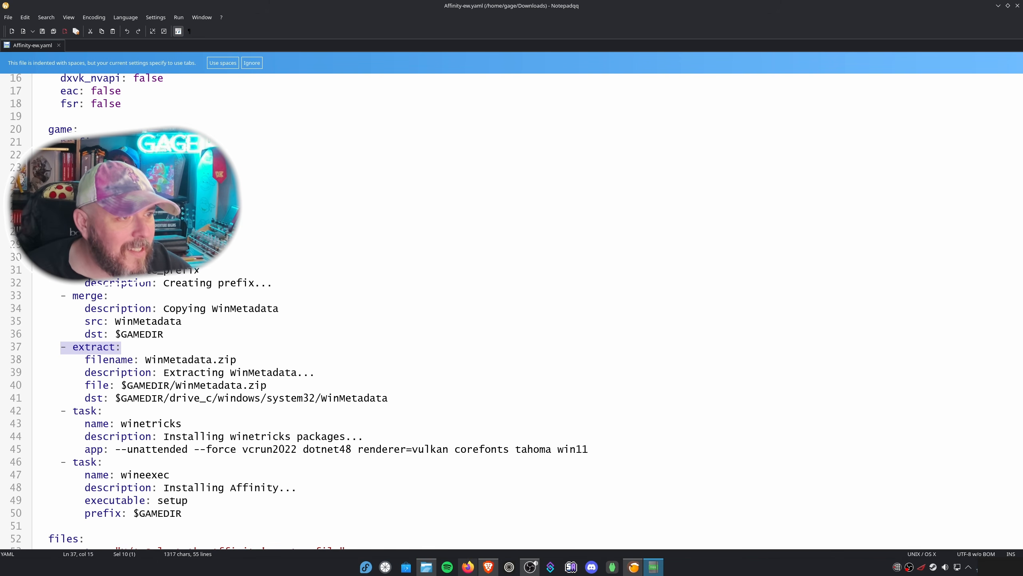
- Remove the WinMetadata.zip extract task and its leftover blank line from the installer section, save Affinity-ew.yaml, and close the editor
left_click(78, 245)
left_click(78, 258)
left_click_drag(60, 346, 400, 398)
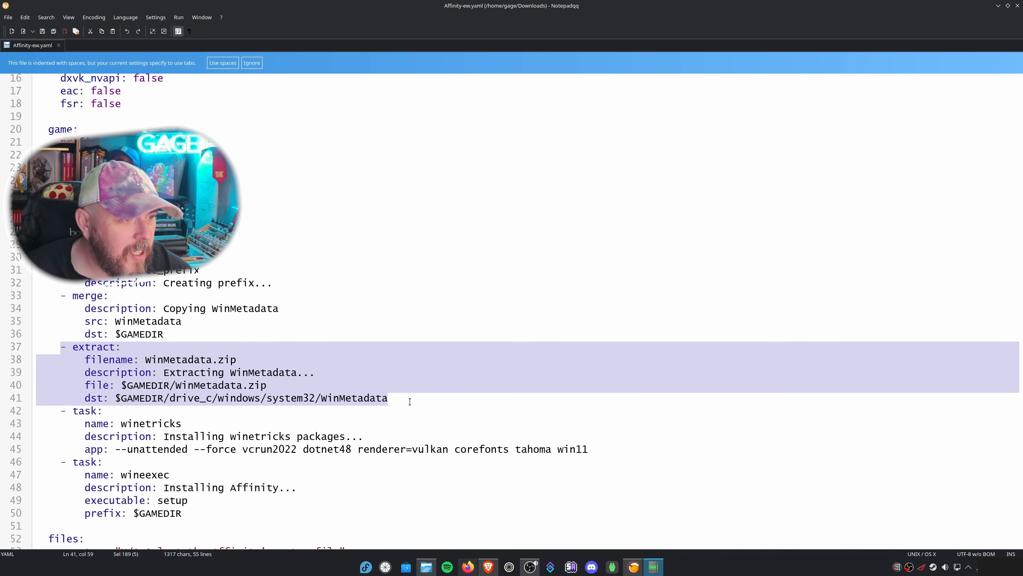
key("Delete")
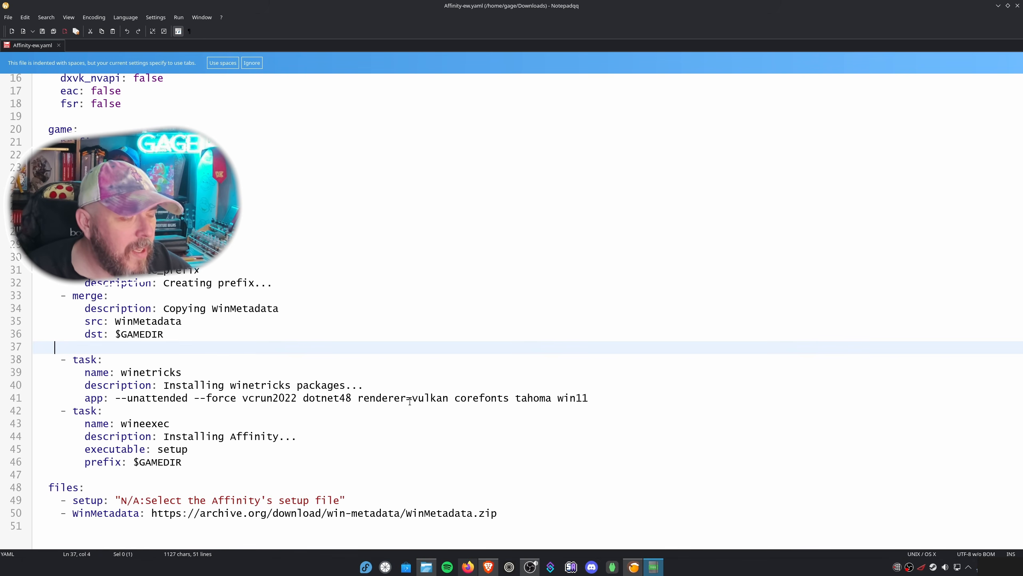
key("BackSpace")
key("BackSpace")
key("ctrl+s")
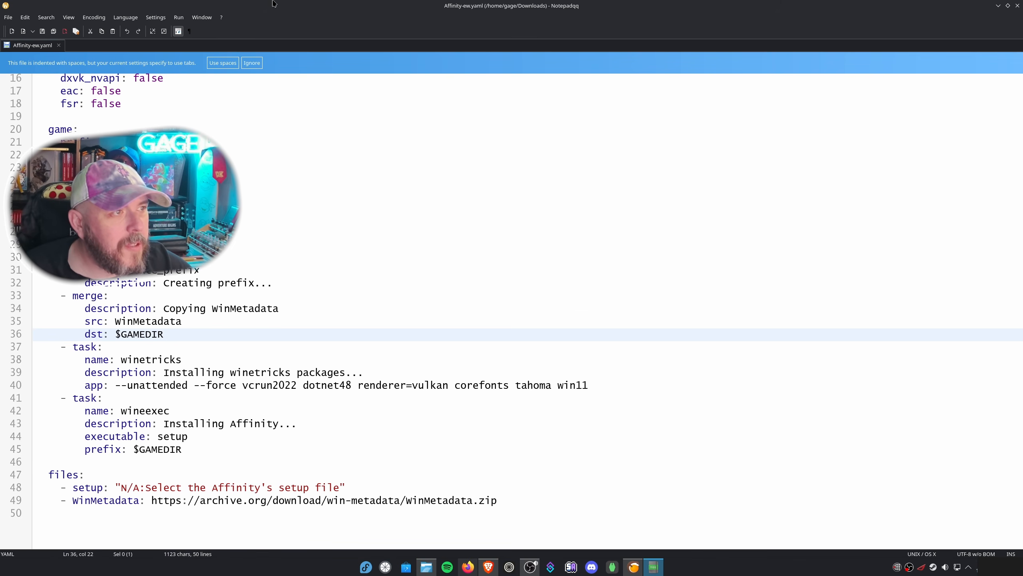
left_click(58, 44)
left_click(1018, 6)
left_click(519, 323)
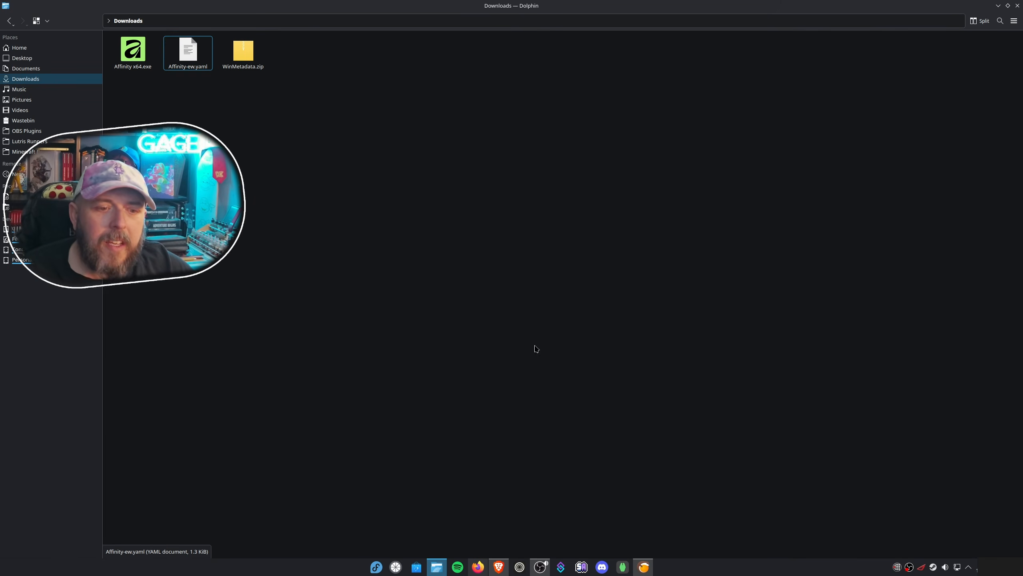
- Switch to Lutris and load Affinity-ew.yaml from Downloads as a local install script, accepting the default installation directory
left_click(648, 570)
left_click(256, 121)
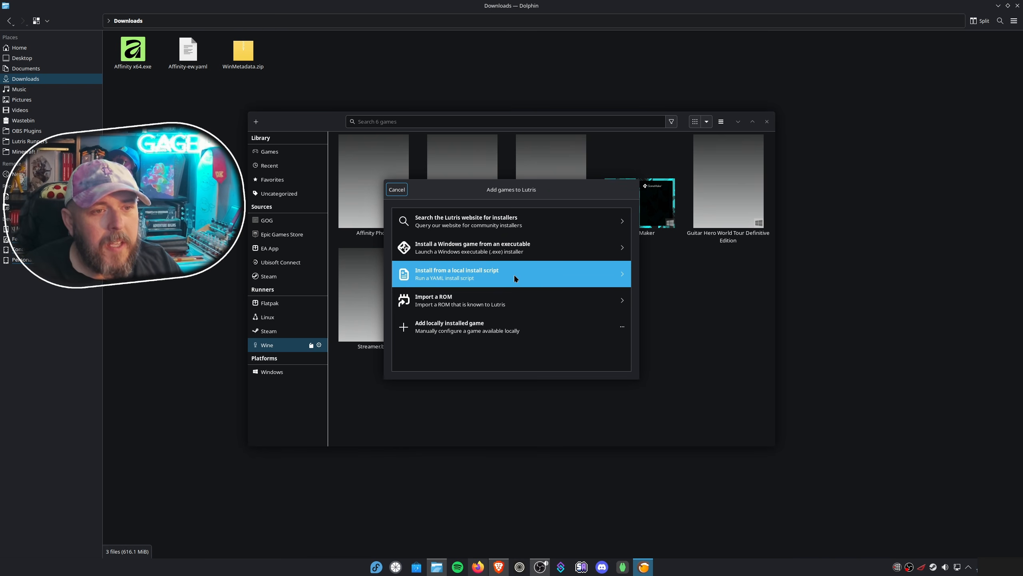
left_click(514, 274)
left_click(610, 223)
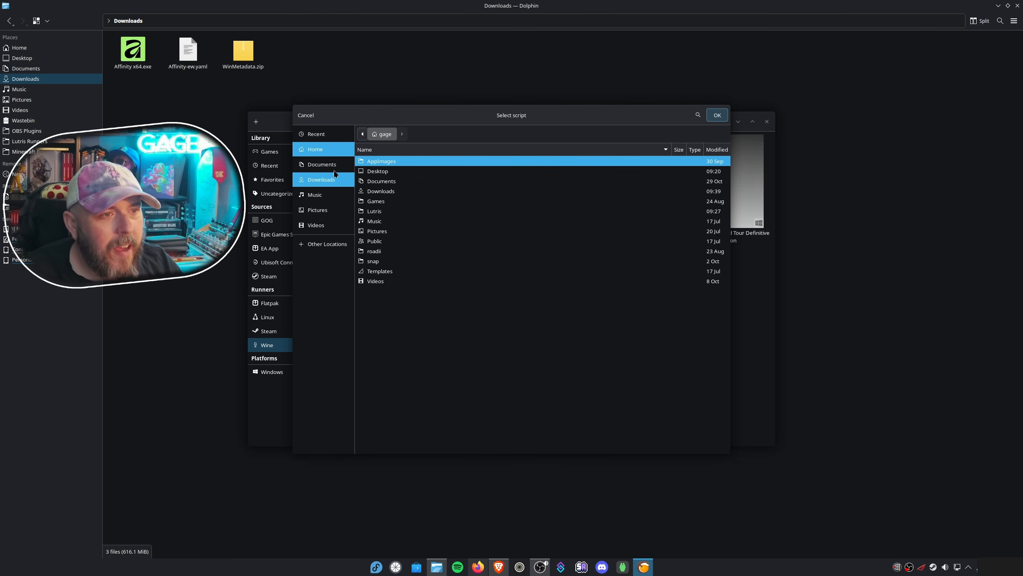
left_click(329, 180)
double_click(413, 161)
left_click(627, 192)
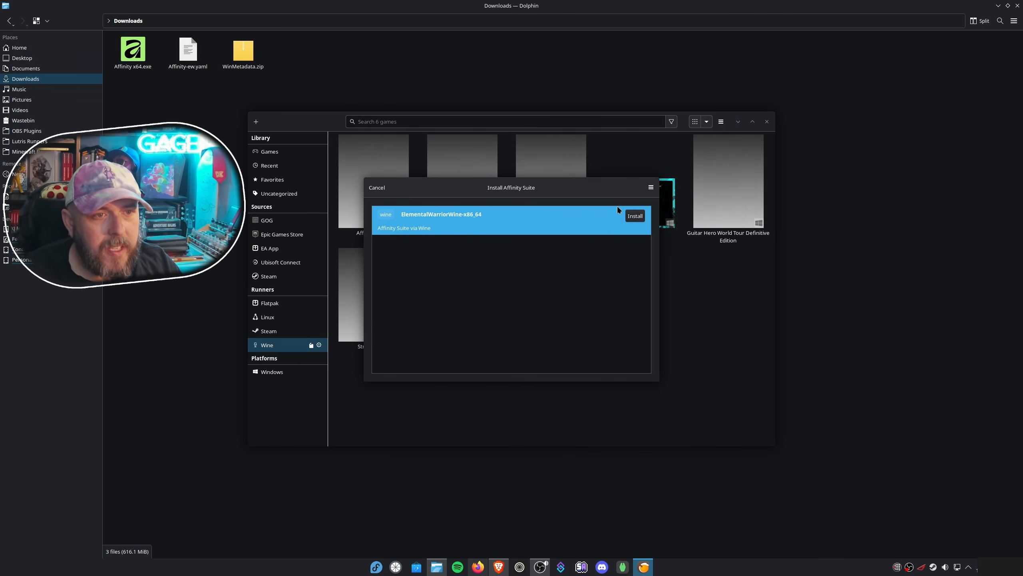
left_click(635, 217)
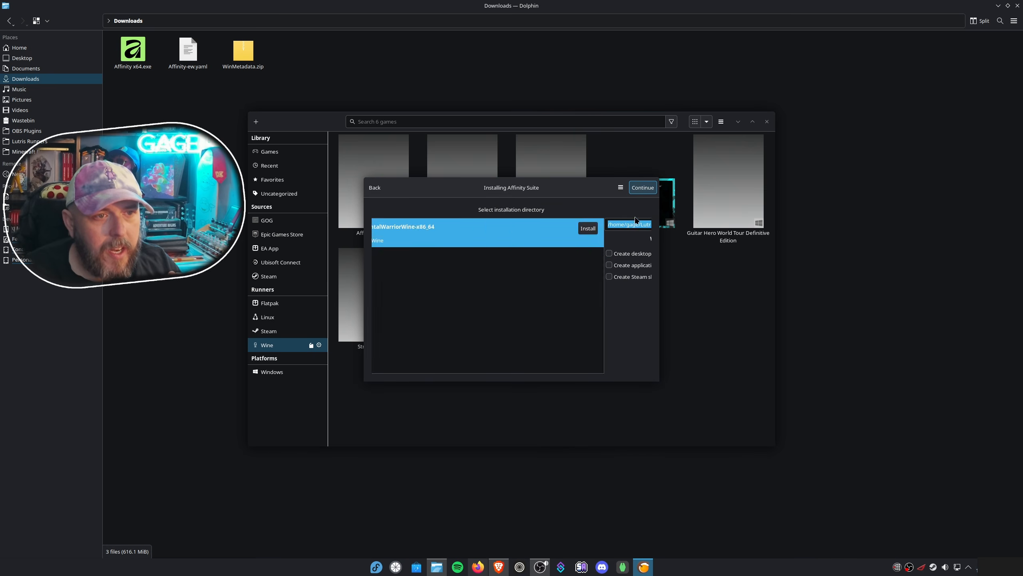
left_click(643, 187)
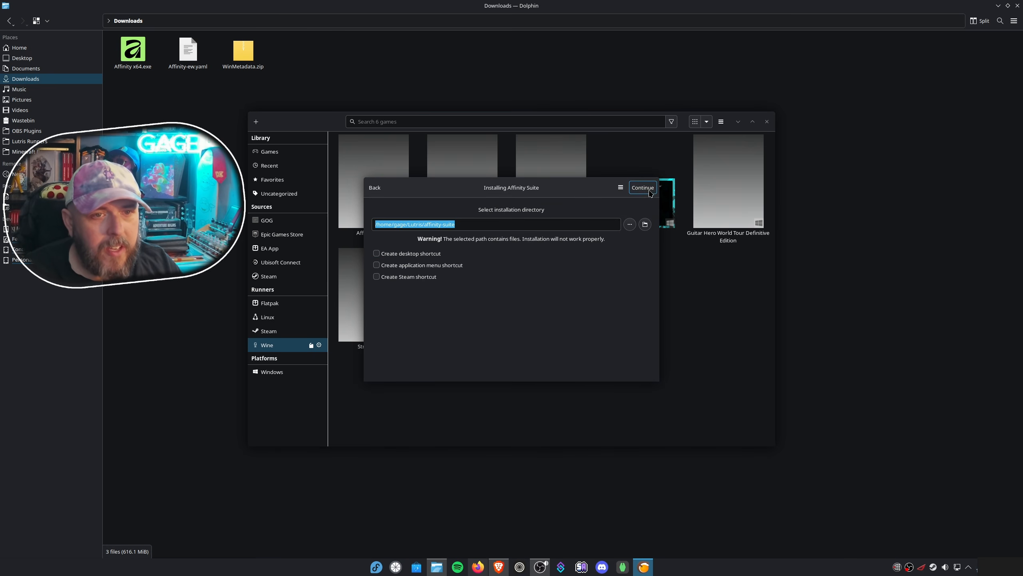
- Try to install Affinity Suite with Affinity x64.exe as the setup file and WinMetadata.zip left on Download
left_click(527, 246)
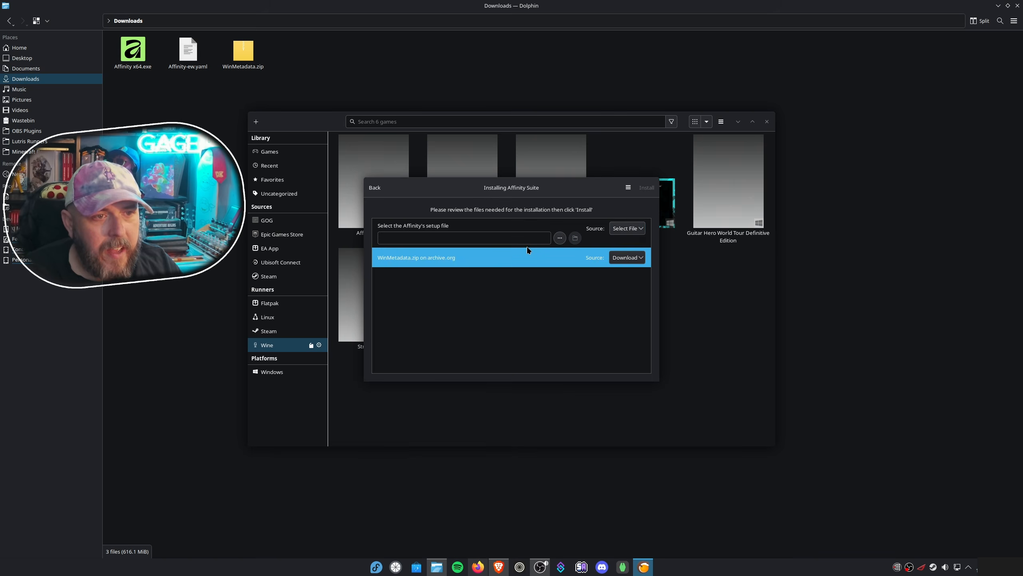
left_click(560, 238)
left_click(321, 180)
left_click(399, 172)
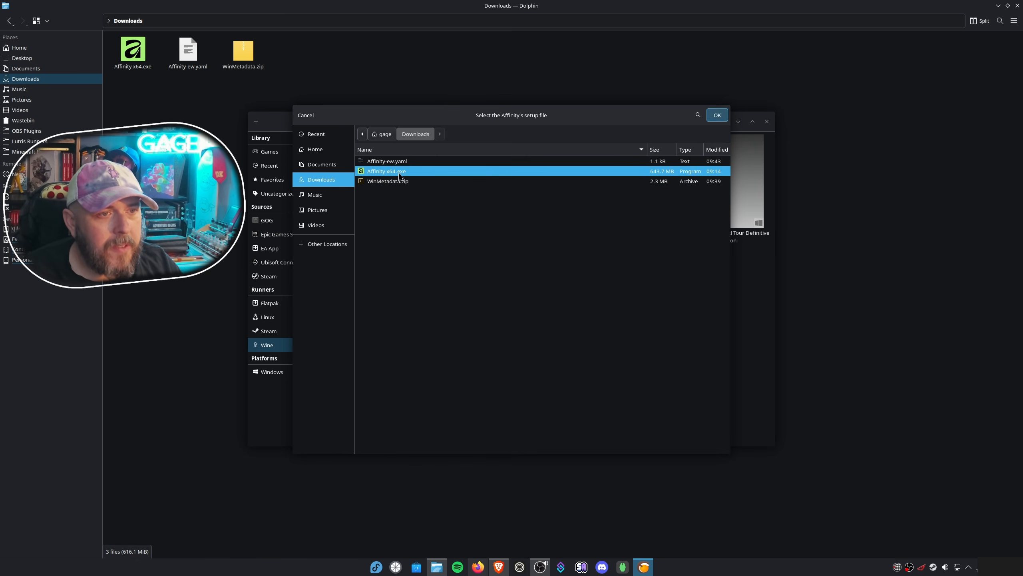
double_click(398, 176)
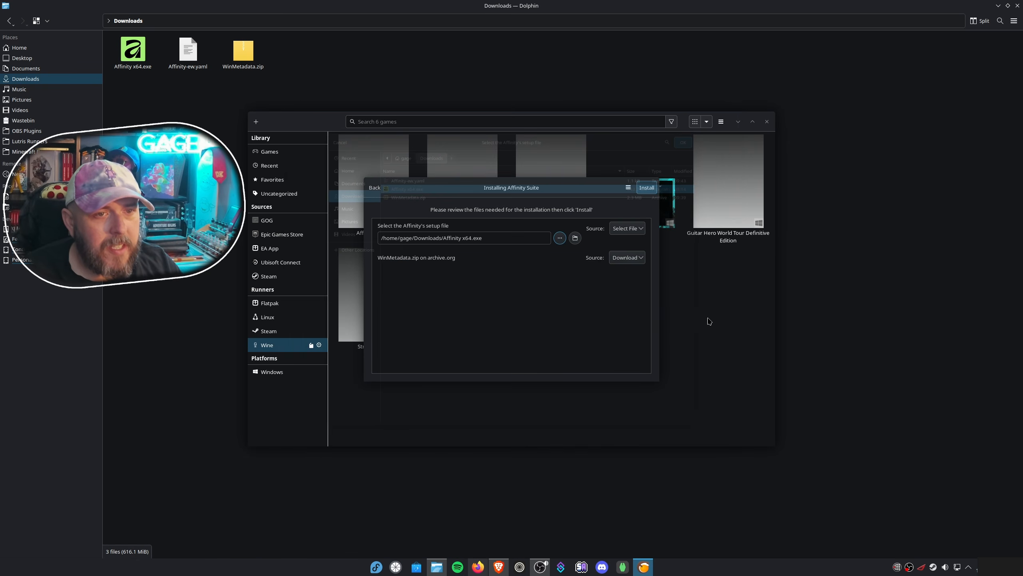
left_click(647, 187)
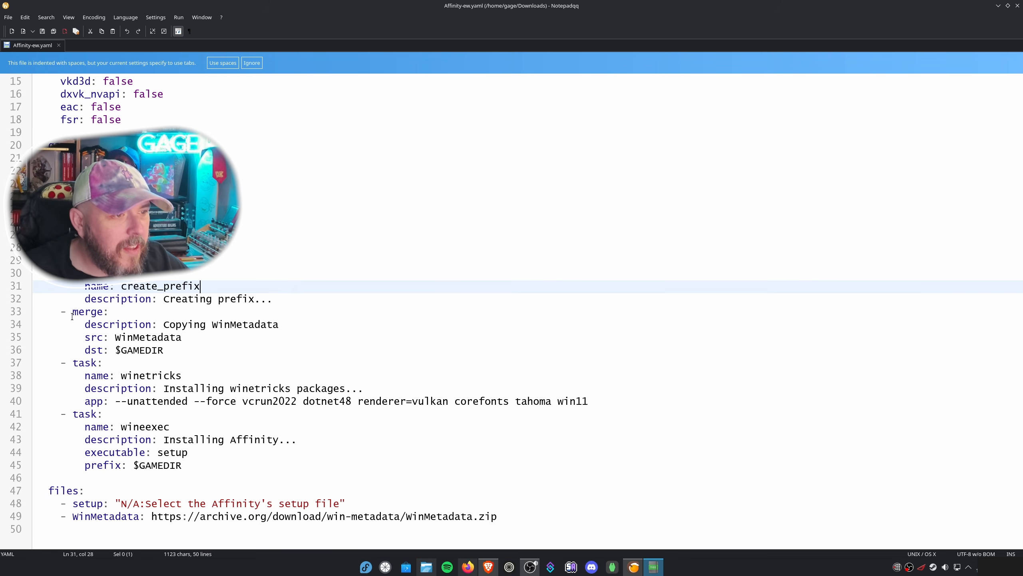
- Delete the whole merge task that copies WinMetadata from the installer section, save Affinity-ew.yaml, and close it
left_click_drag(168, 352, 36, 314)
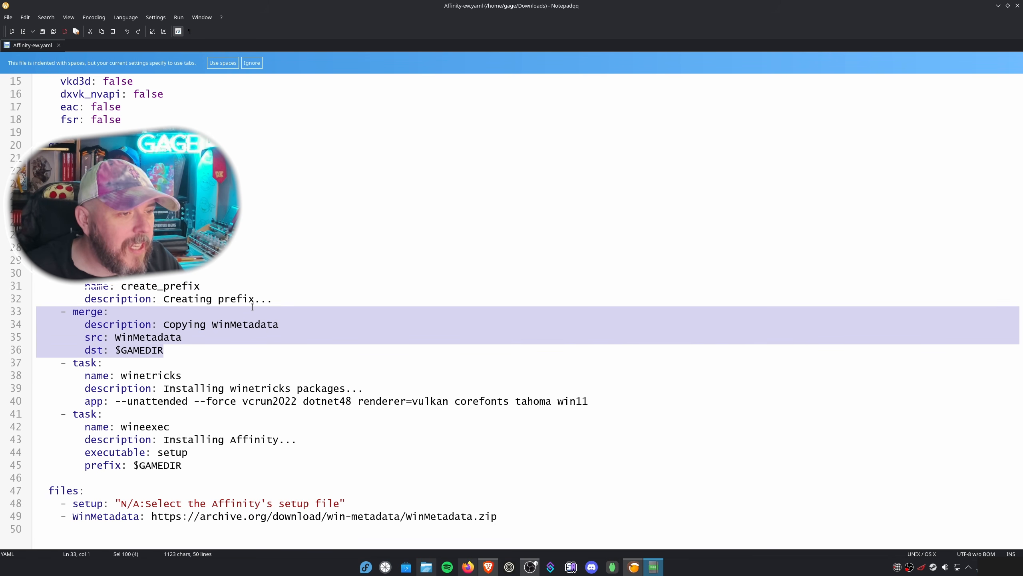
key("BackSpace")
key("BackSpace")
key("ctrl+s")
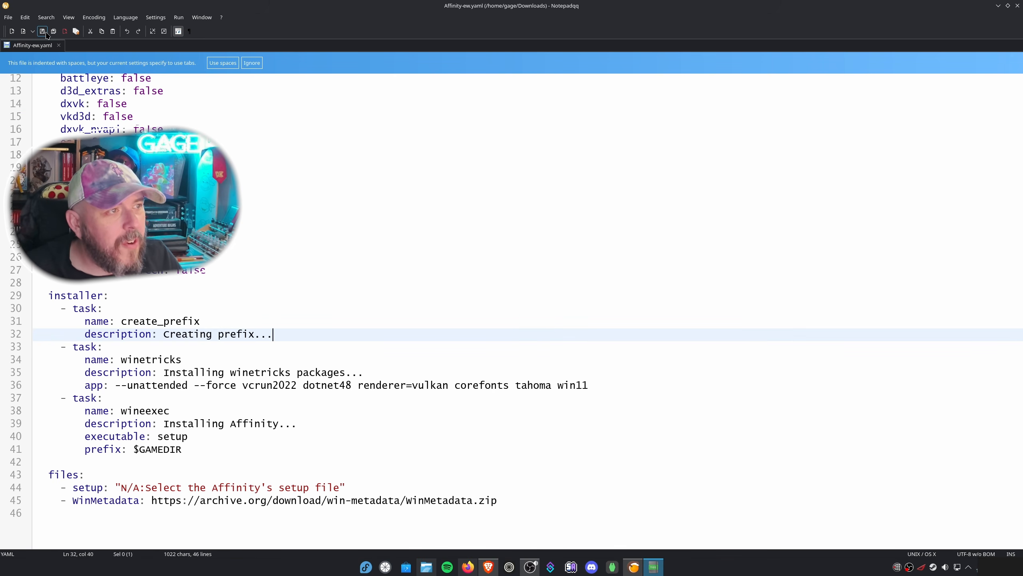
left_click(58, 45)
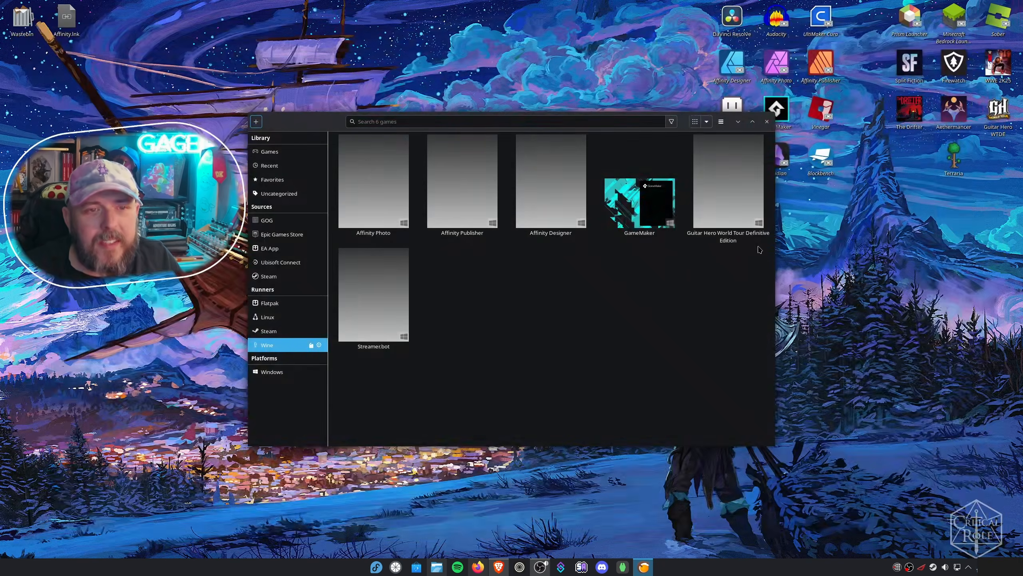
- Return to Lutris, load the edited Affinity-ew.yaml as a local install script, and keep the default installation directory
left_click(256, 121)
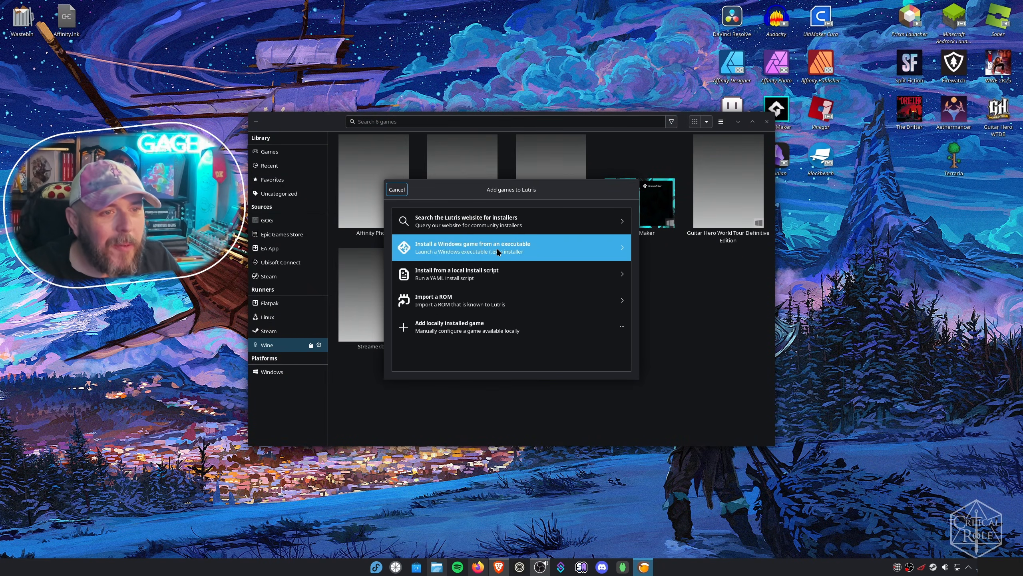
left_click(517, 267)
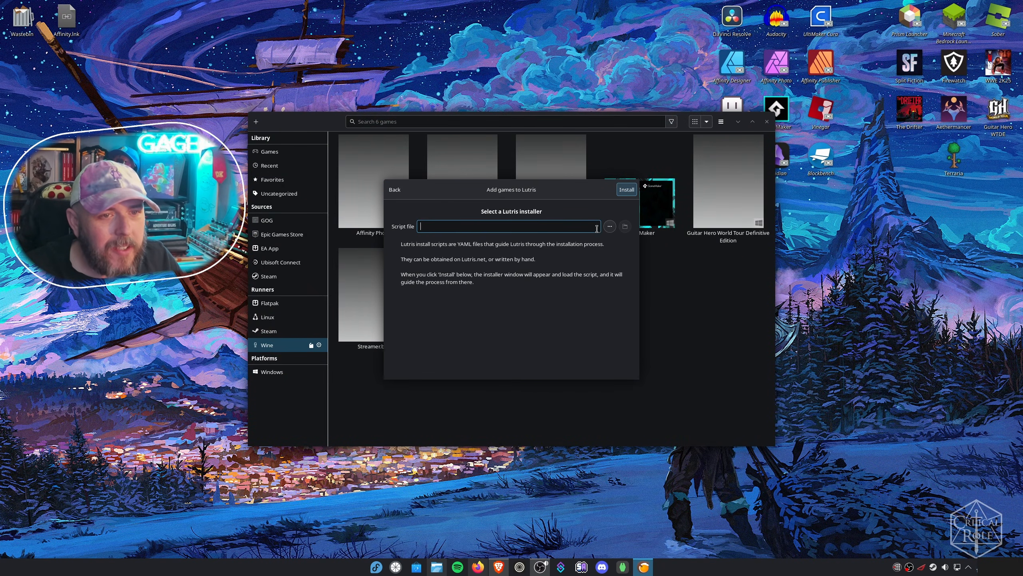
left_click(610, 227)
left_click(321, 180)
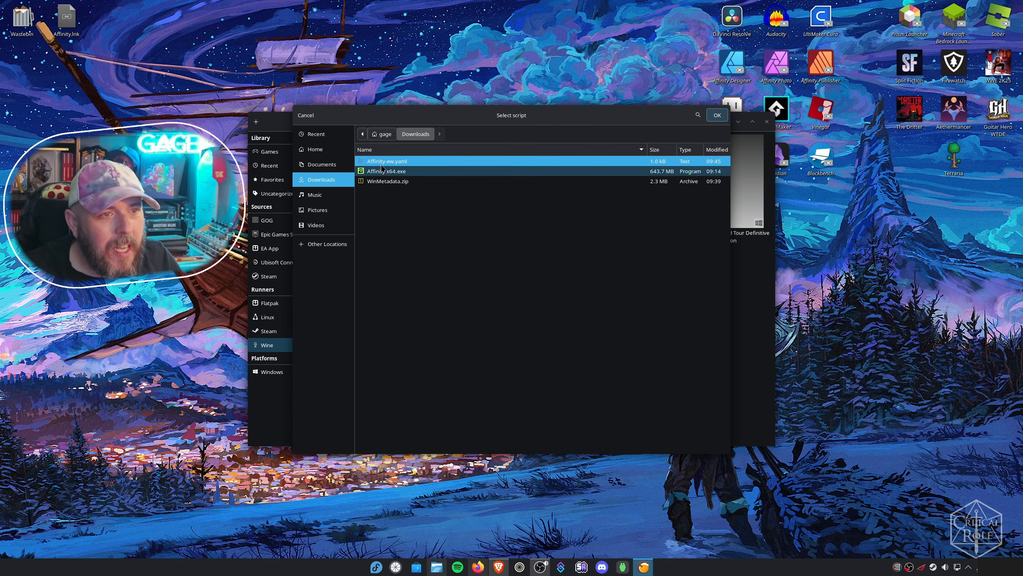
double_click(410, 161)
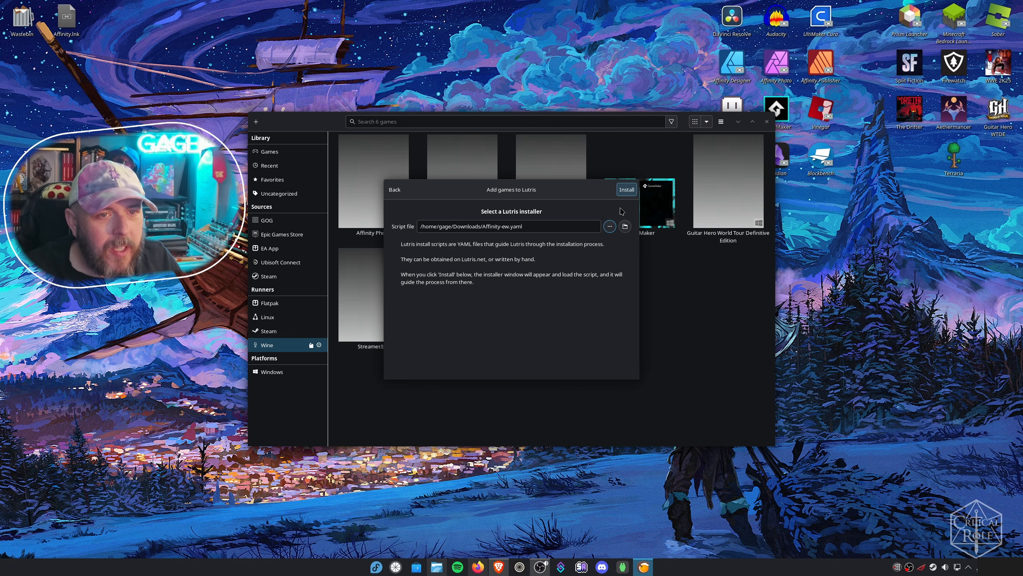
left_click(627, 188)
left_click(634, 215)
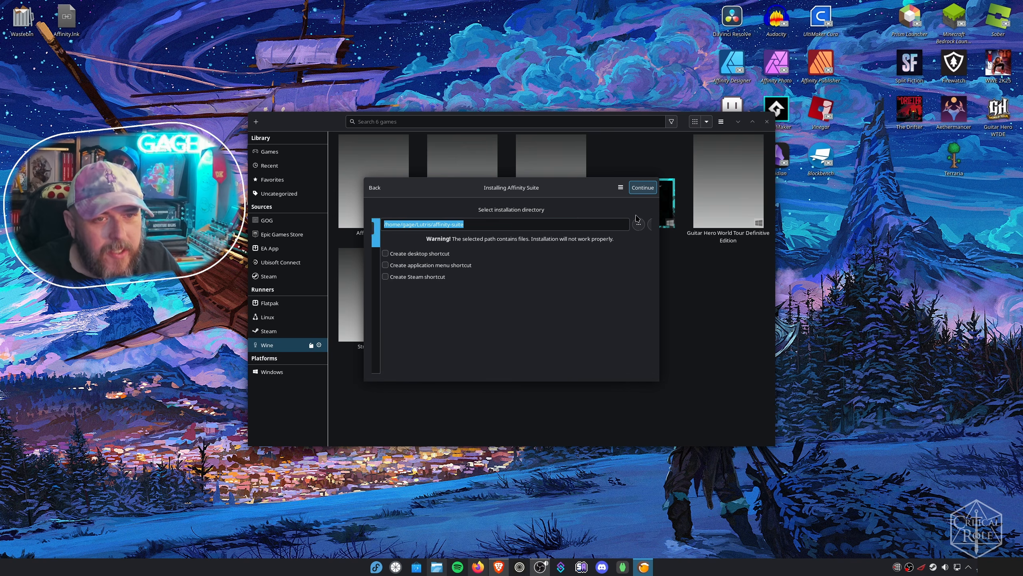
left_click(644, 187)
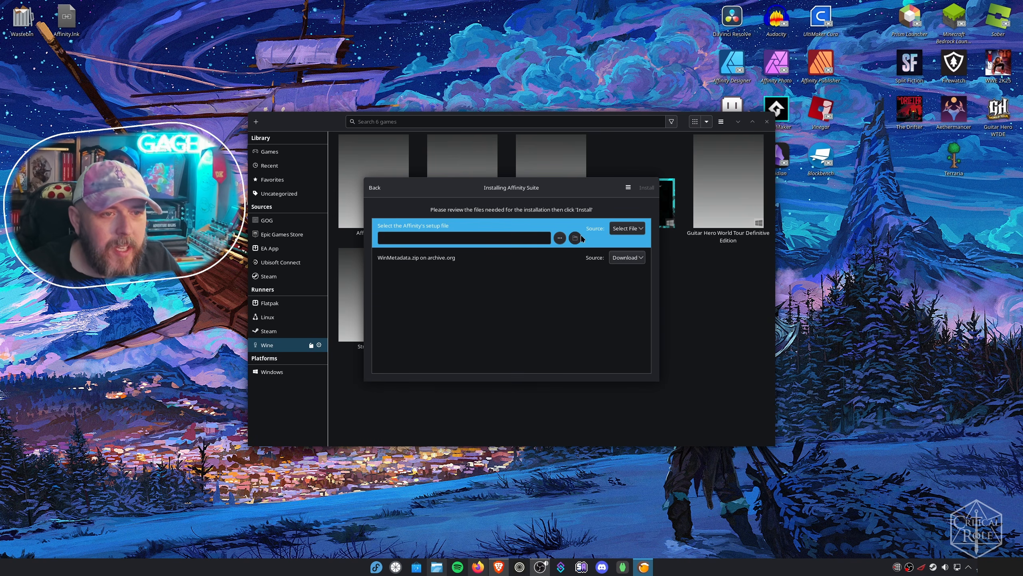
- Choose Affinity x64.exe from Downloads as the Affinity setup file and start the script's installation
left_click(554, 231)
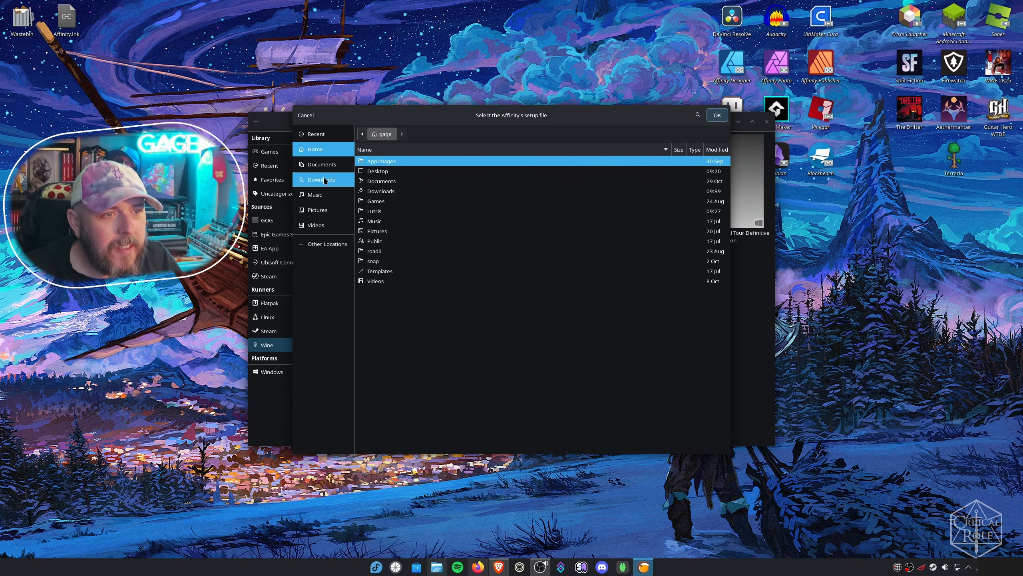
left_click(324, 180)
left_click(380, 171)
left_click(717, 115)
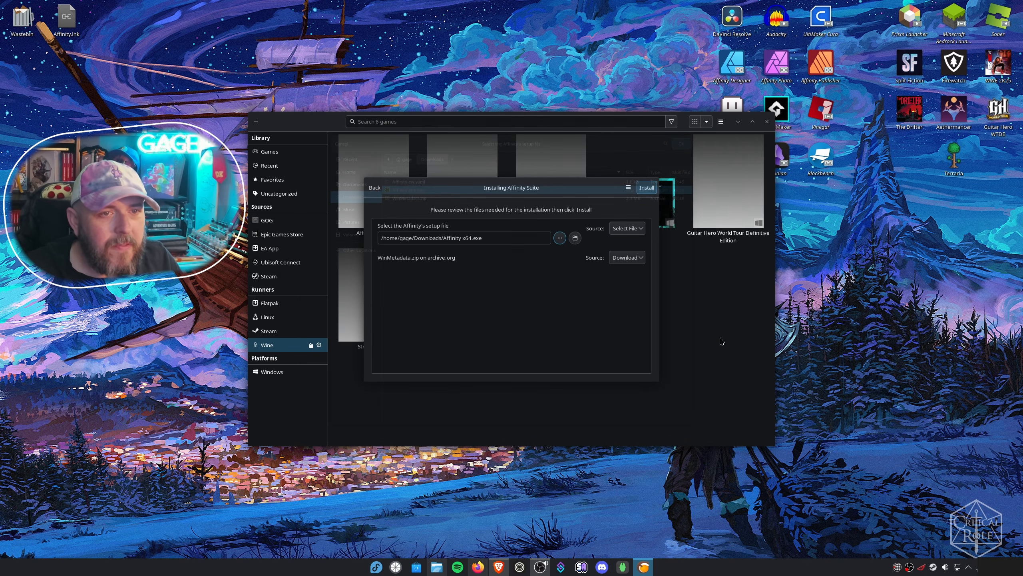
left_click(647, 188)
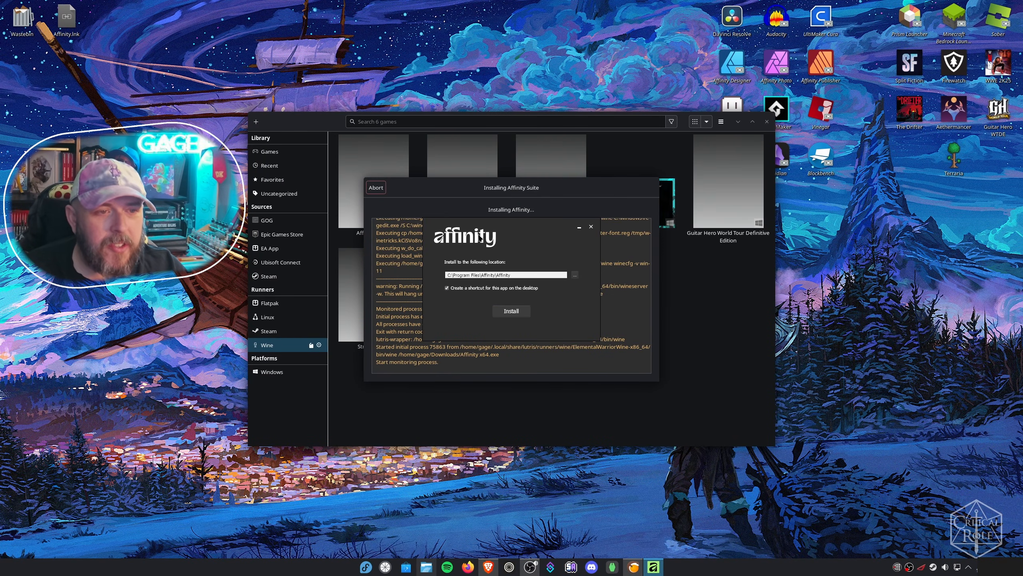
- Install Affinity to its default location with a desktop shortcut, then close the setup and the Lutris installer
left_click(511, 311)
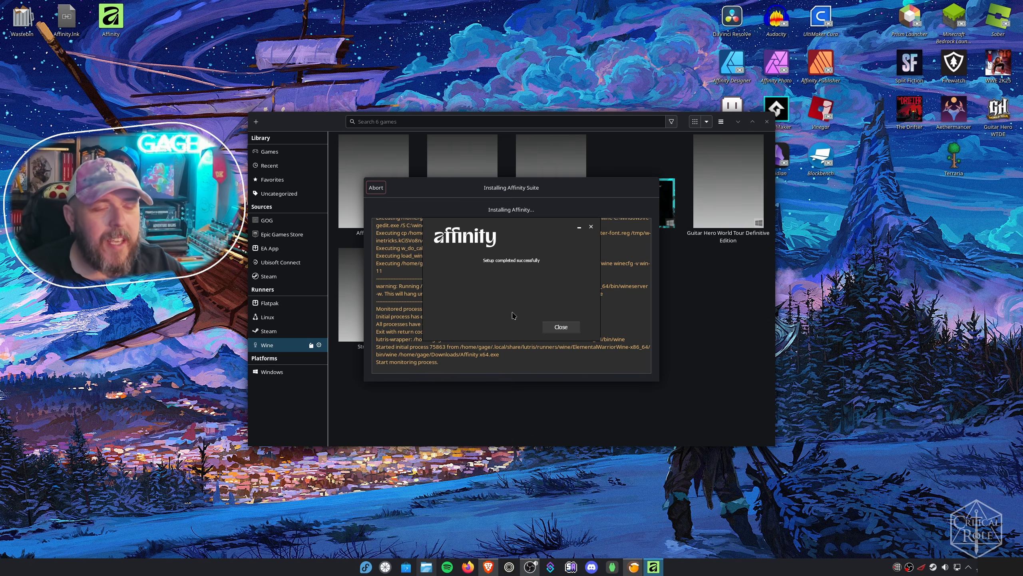
left_click(568, 326)
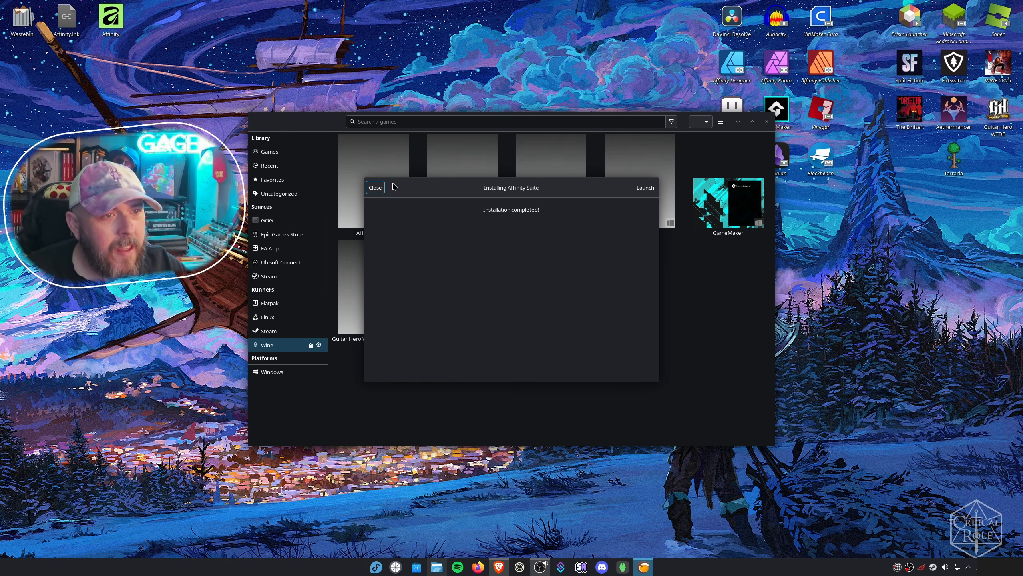
left_click(375, 187)
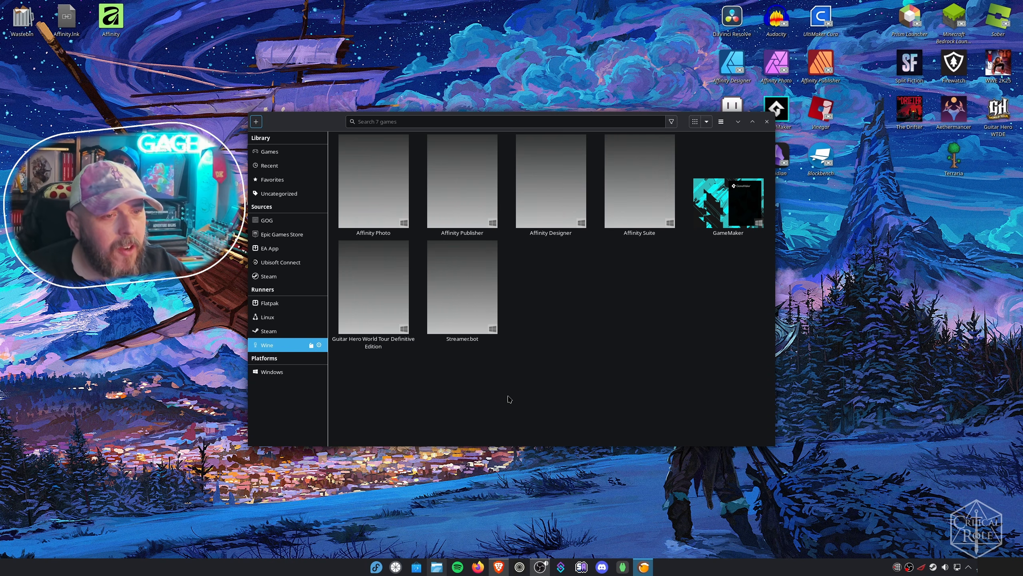
- Try to change the Affinity Suite entry's identifier to affinity-canva in its configuration
left_click(639, 187)
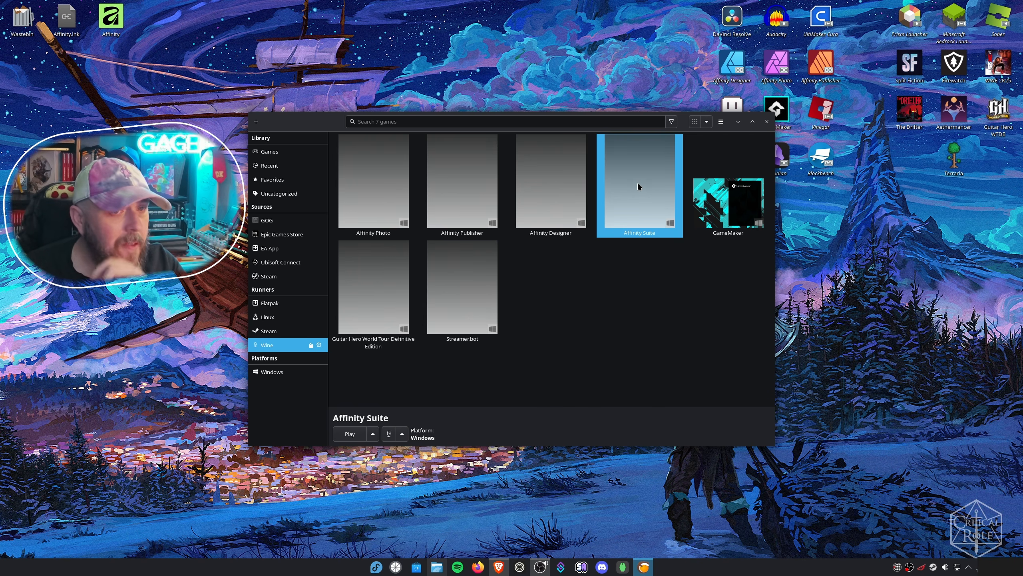
right_click(638, 186)
left_click(683, 213)
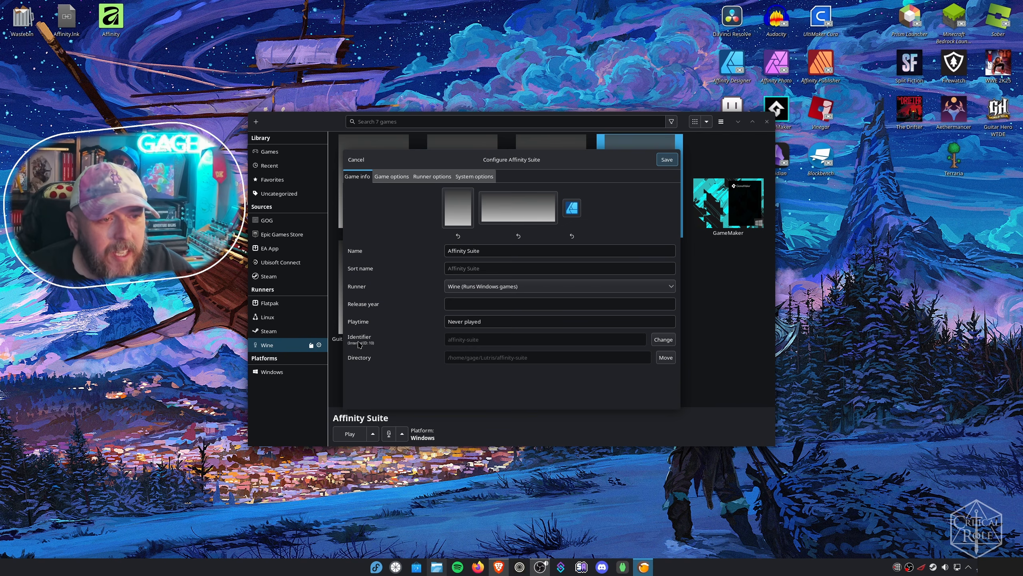
left_click(663, 339)
key("shift+Left")
key("shift+Left")
key("shift+Left")
key("shift+Left")
key("shift+Left")
type("canva")
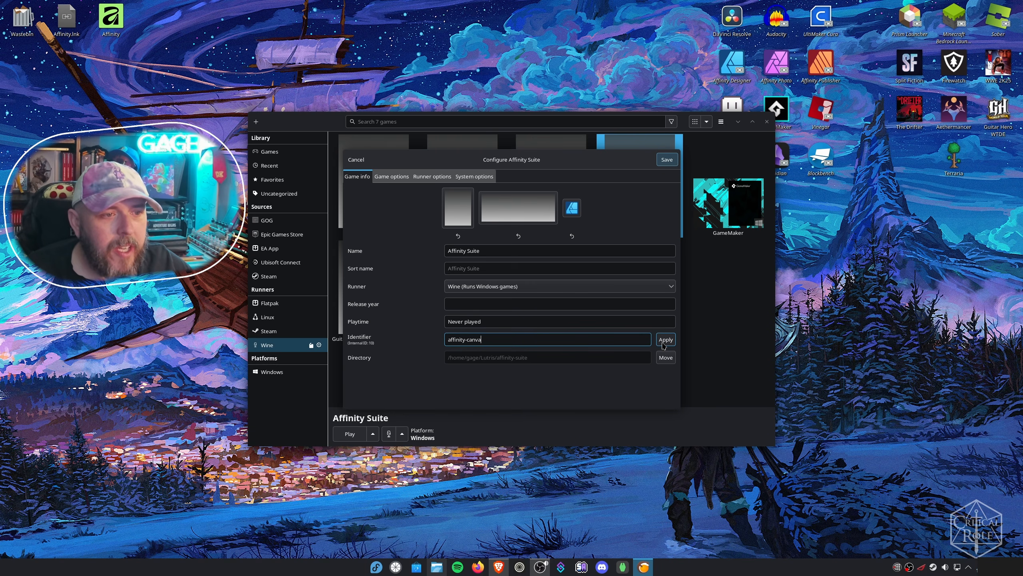
left_click(664, 341)
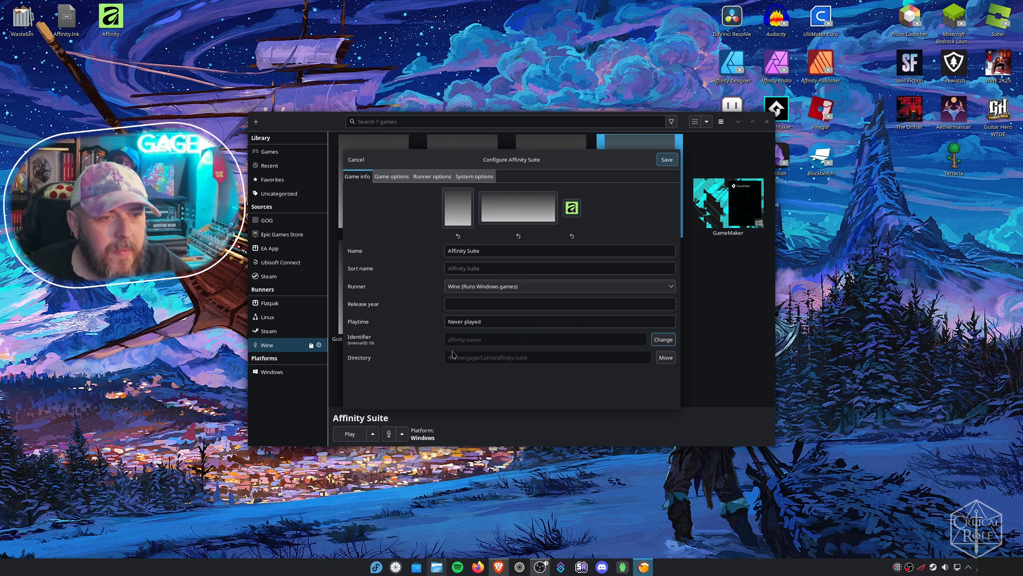
left_click(356, 159)
- Reopen the Affinity Suite configuration to check its identifier and directory, then close it
right_click(632, 188)
right_click(650, 180)
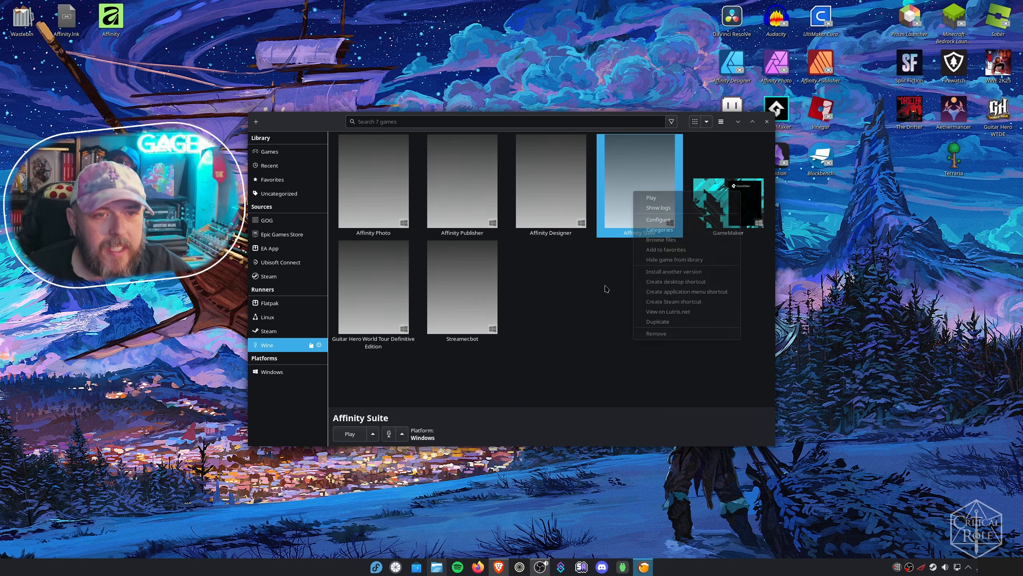
left_click(677, 207)
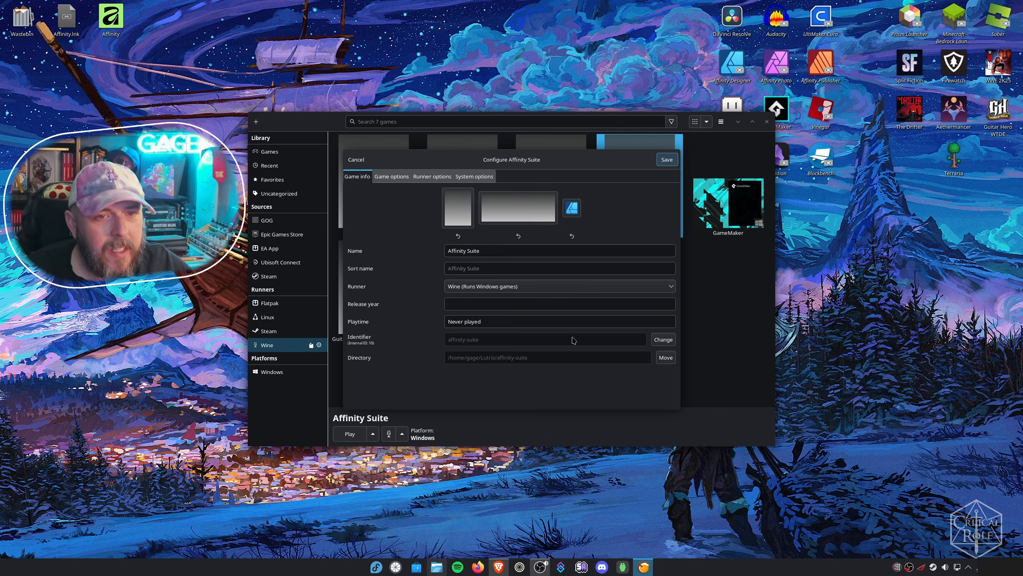
key("Escape")
- Change the Affinity Suite entry's identifier to affinity-canva, apply it and save the configuration
right_click(635, 209)
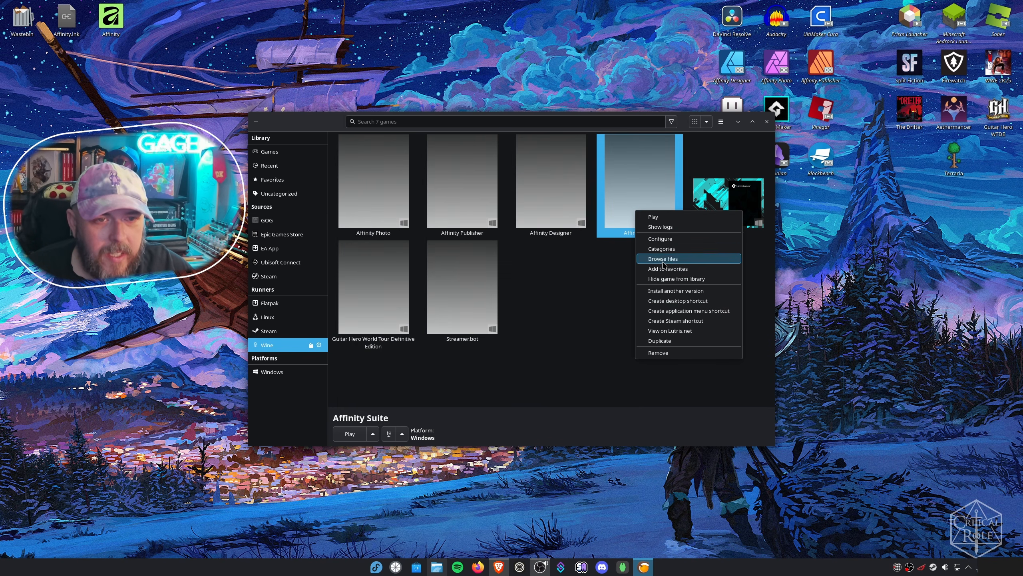
left_click(661, 239)
left_click(663, 339)
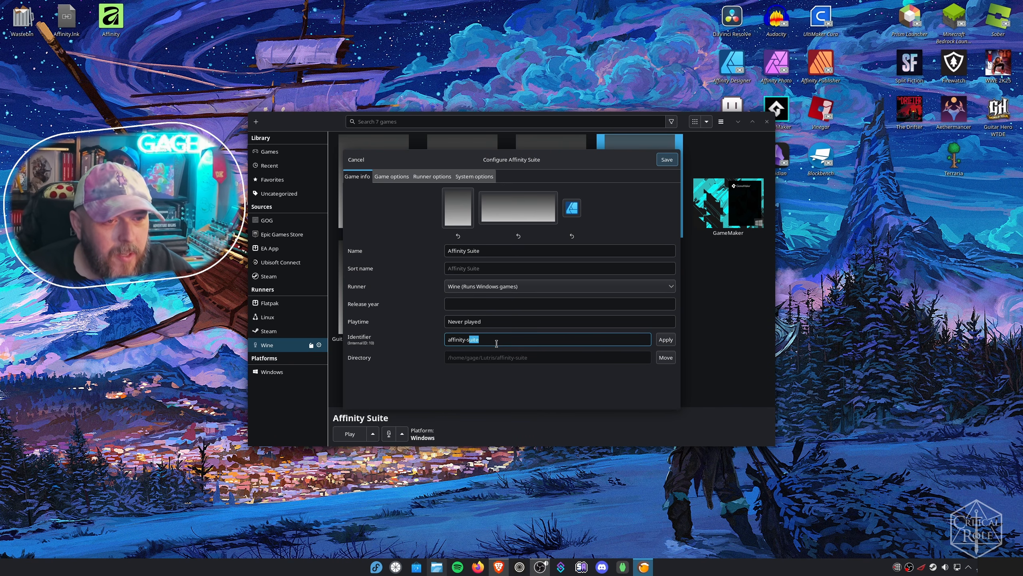
type("canva")
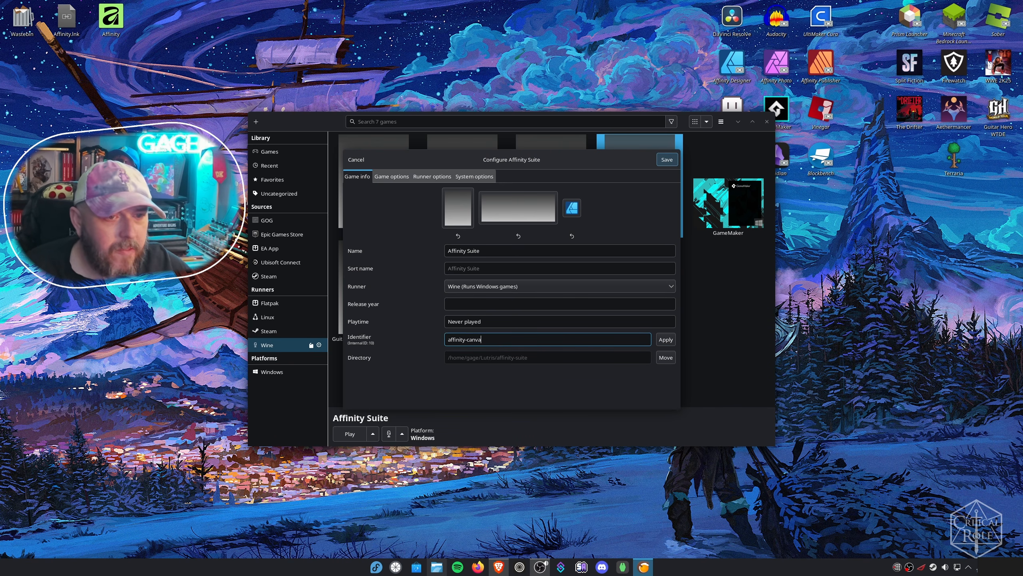
left_click(666, 339)
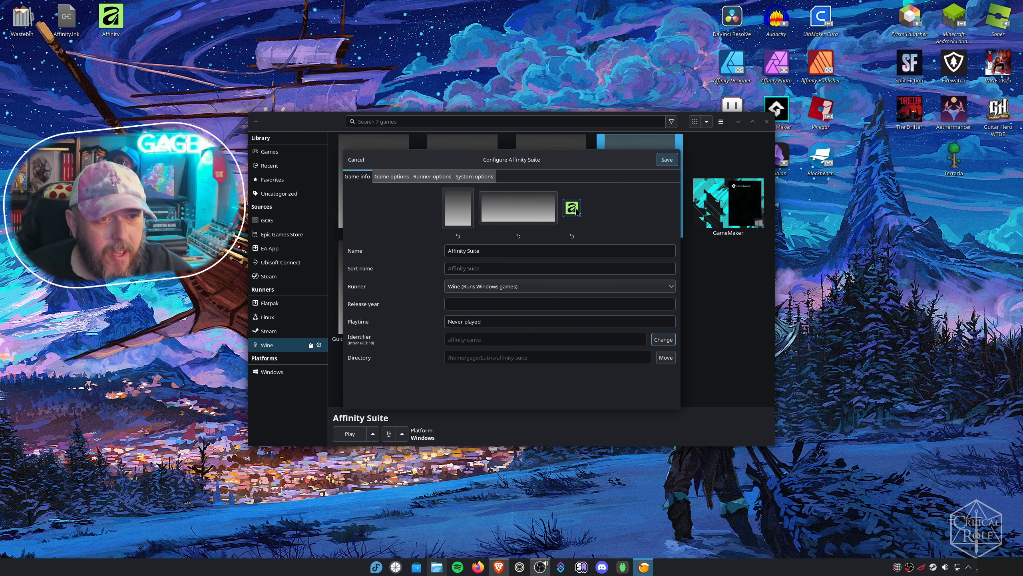
left_click(666, 159)
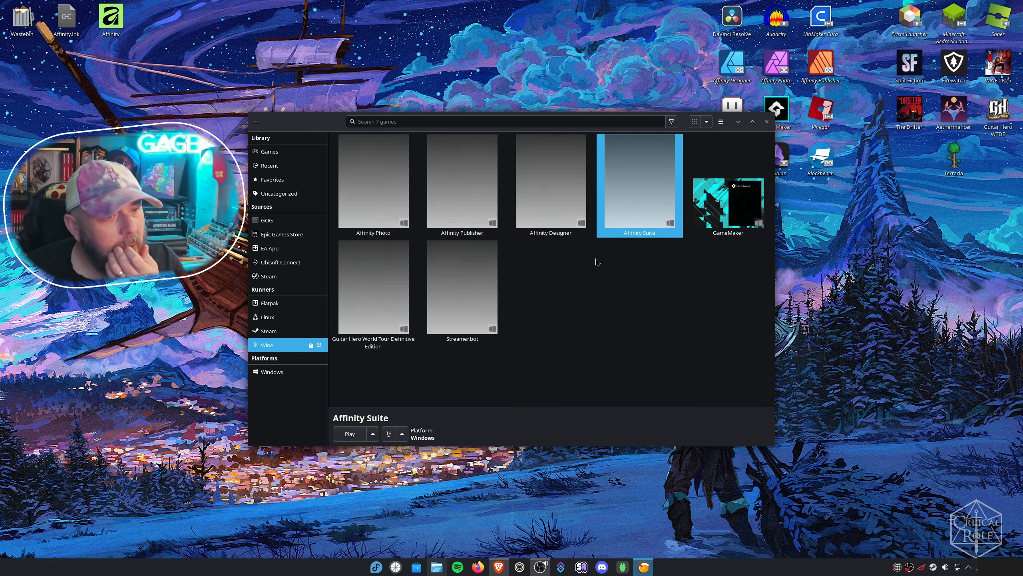
- Browse the Affinity Suite entry's files and extract WinMetadata.zip in the affinity-suite folder, deleting the archive
right_click(627, 208)
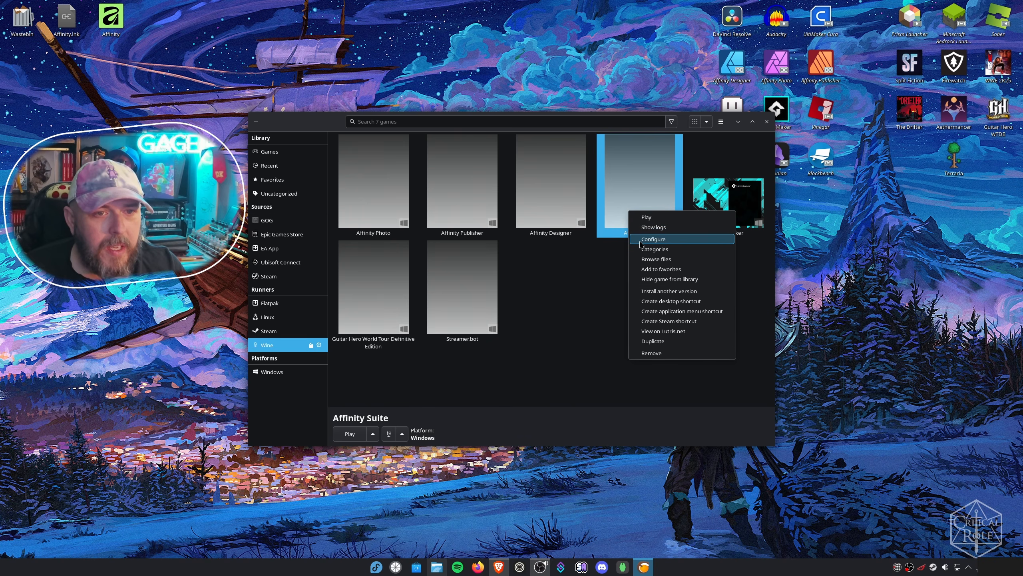
left_click(650, 259)
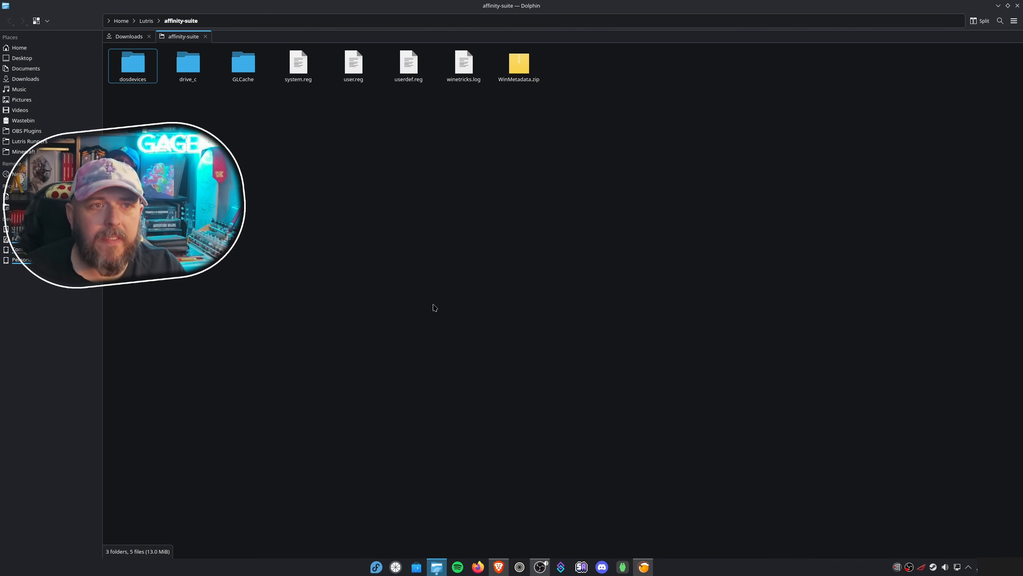
left_click(527, 62)
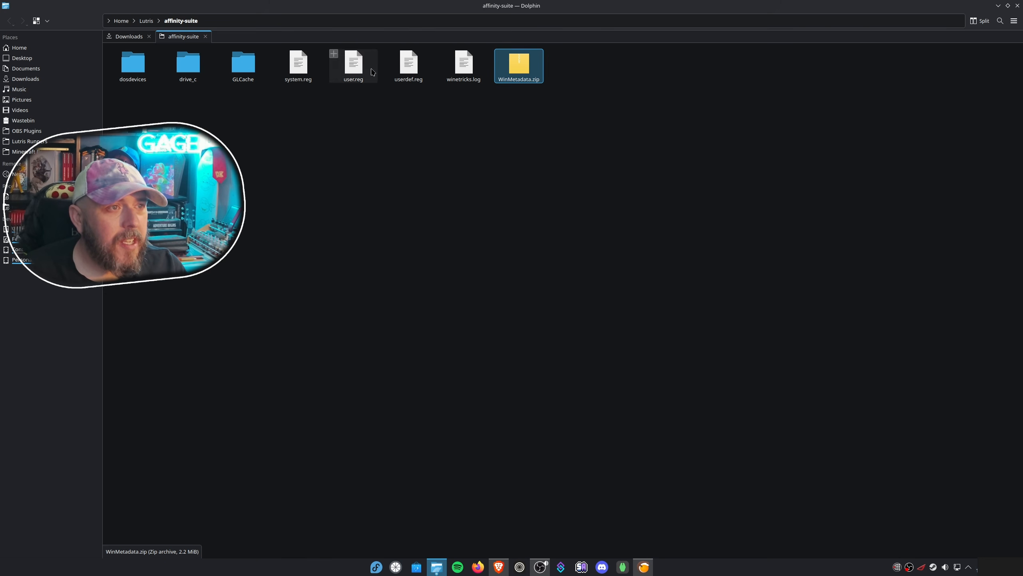
left_click(42, 81)
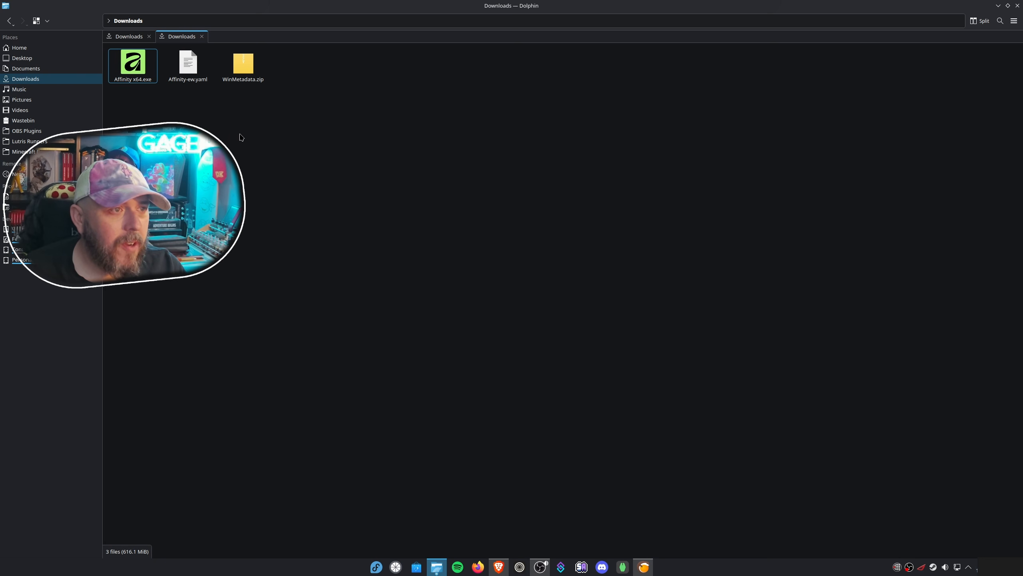
key("alt+Left")
right_click(512, 70)
mouse_move(572, 187)
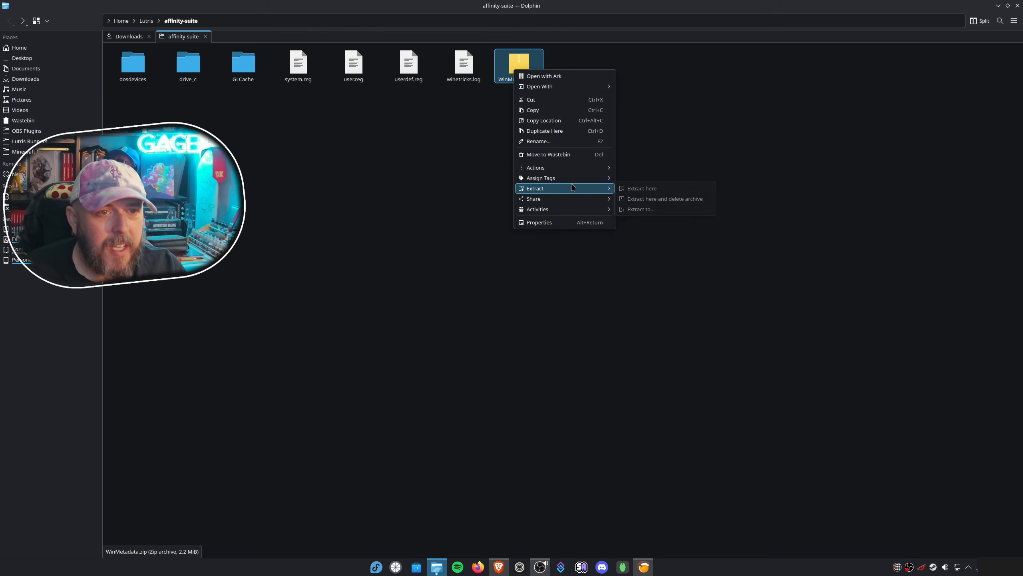
left_click(665, 199)
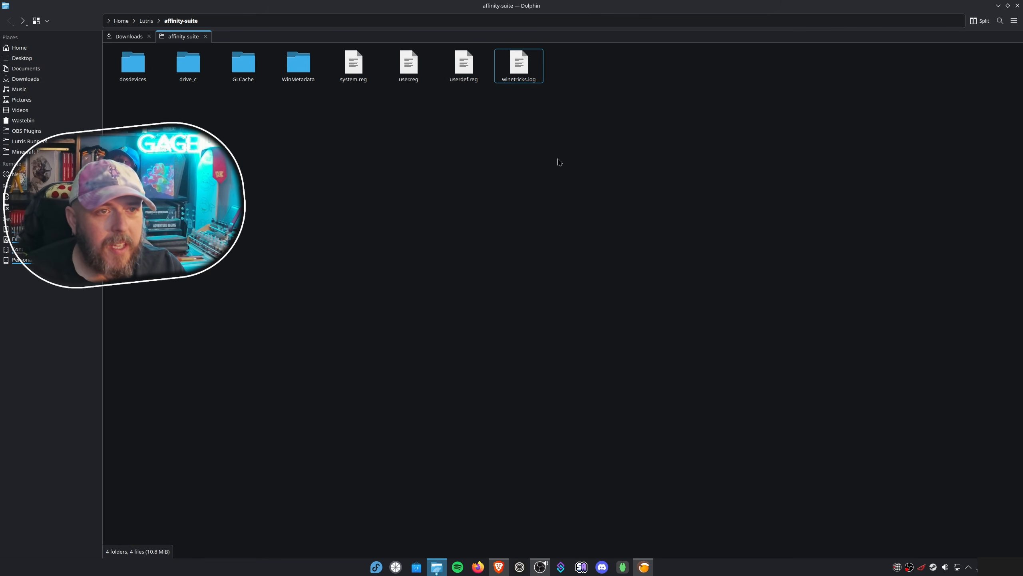
- Move the extracted WinMetadata folder into drive_c/windows/system32, merging it with the existing folder and overwriting all files
right_click(303, 68)
left_click(303, 146)
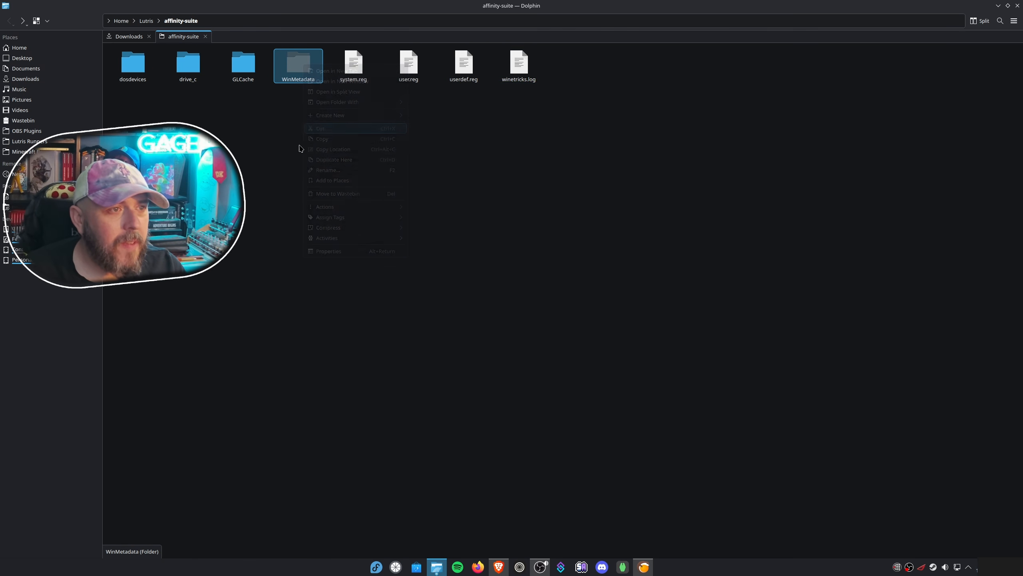
double_click(189, 69)
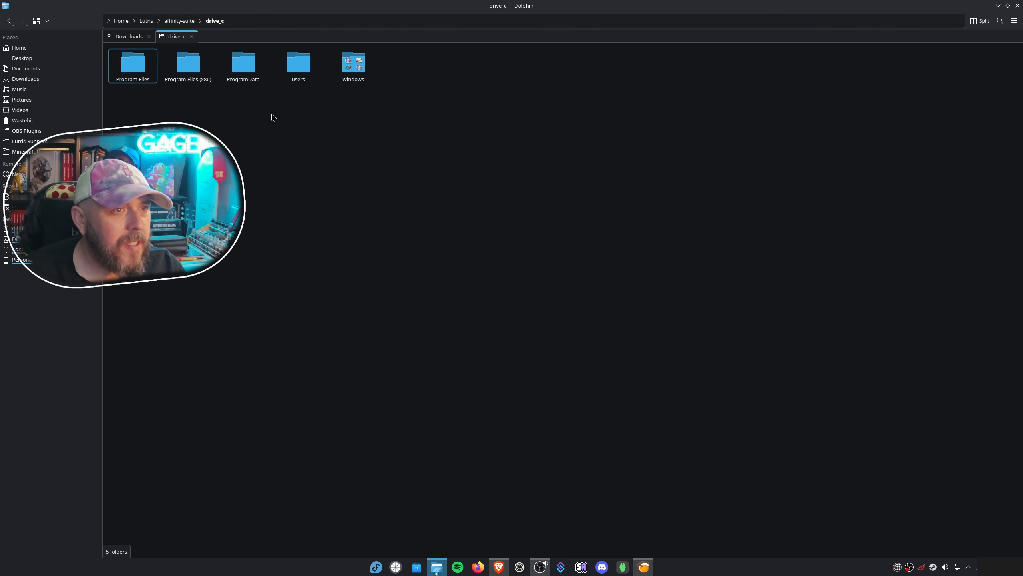
double_click(353, 76)
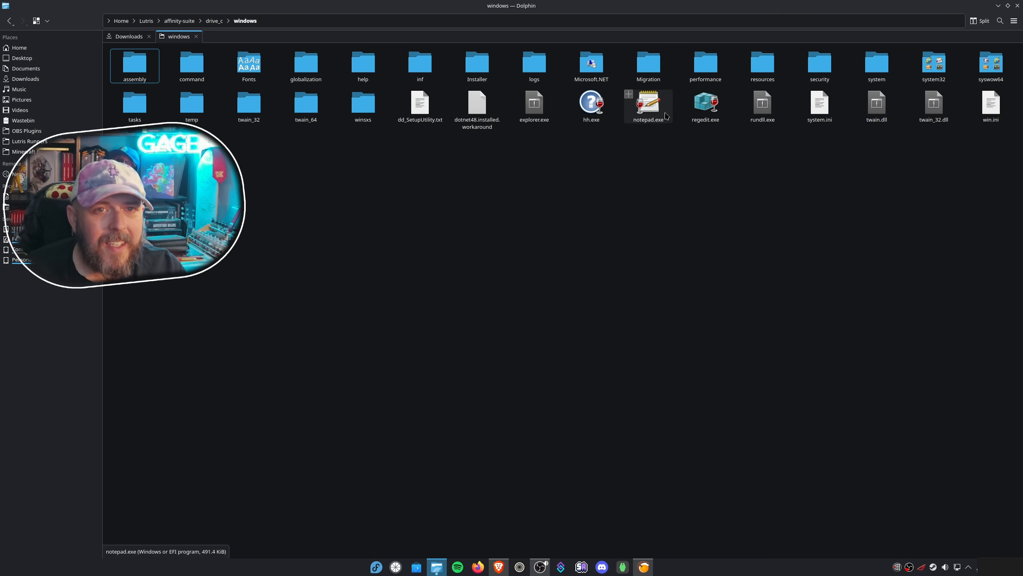
double_click(933, 64)
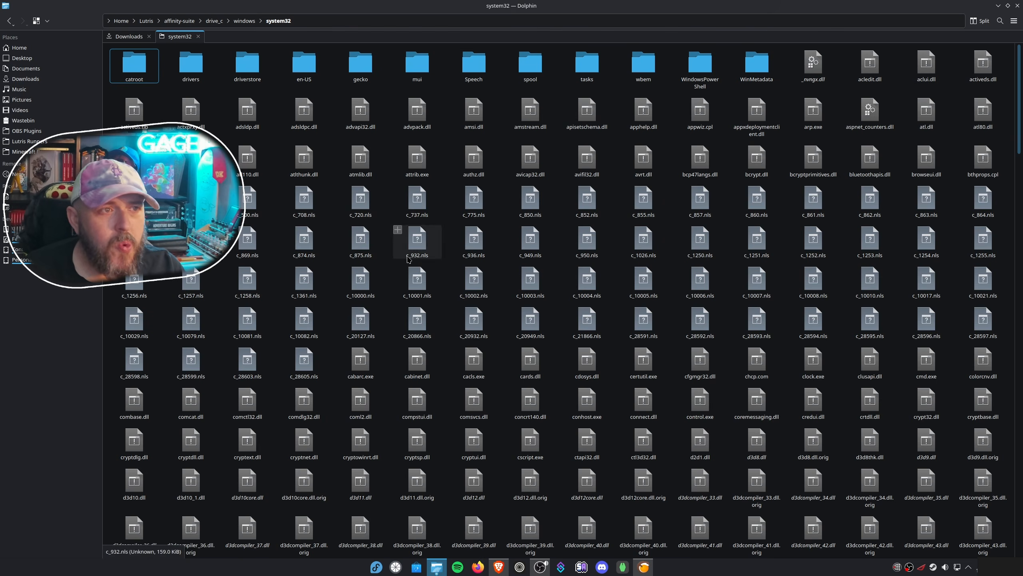
right_click(275, 97)
left_click(288, 122)
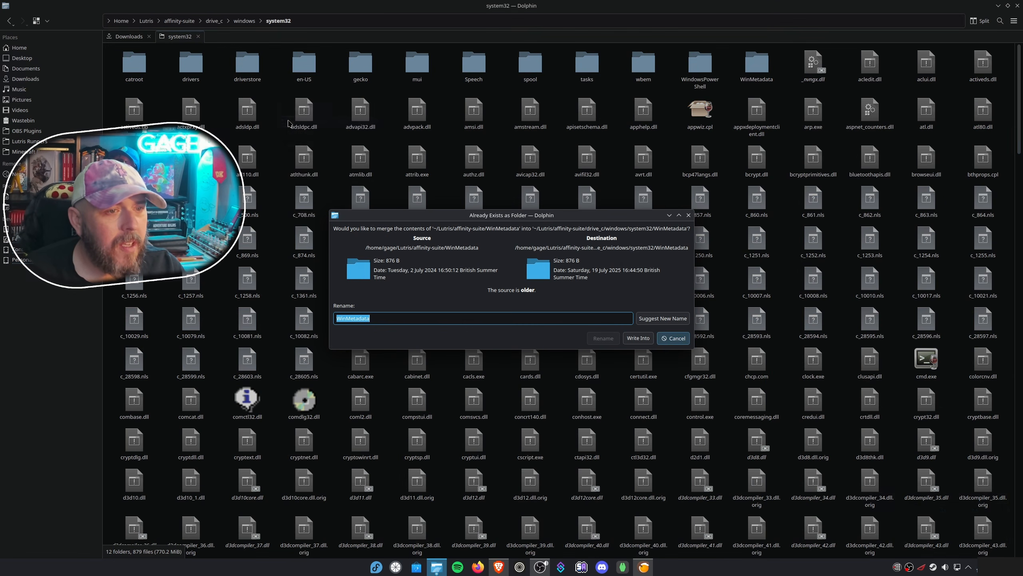
left_click(637, 338)
left_click(482, 341)
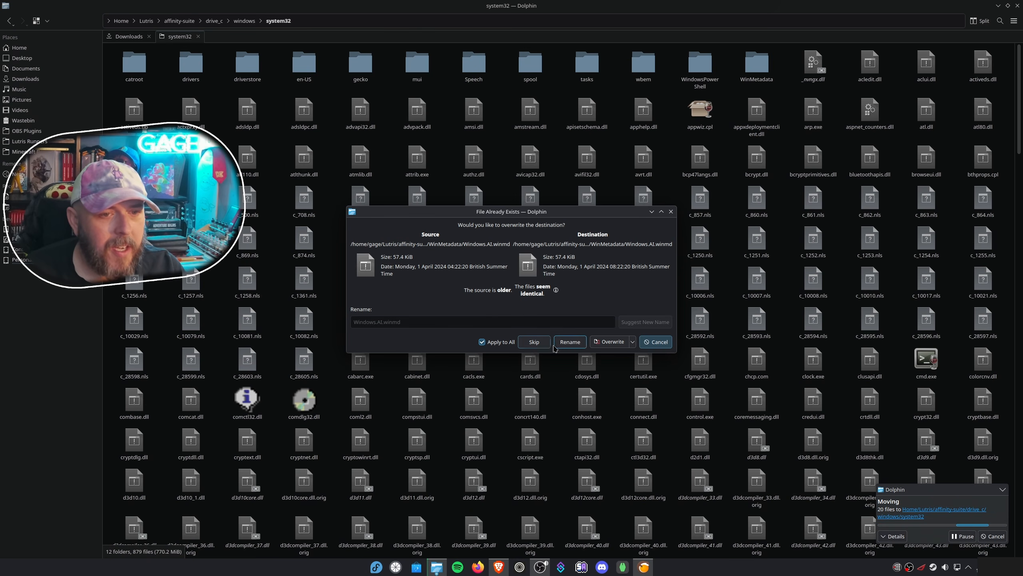
left_click(610, 342)
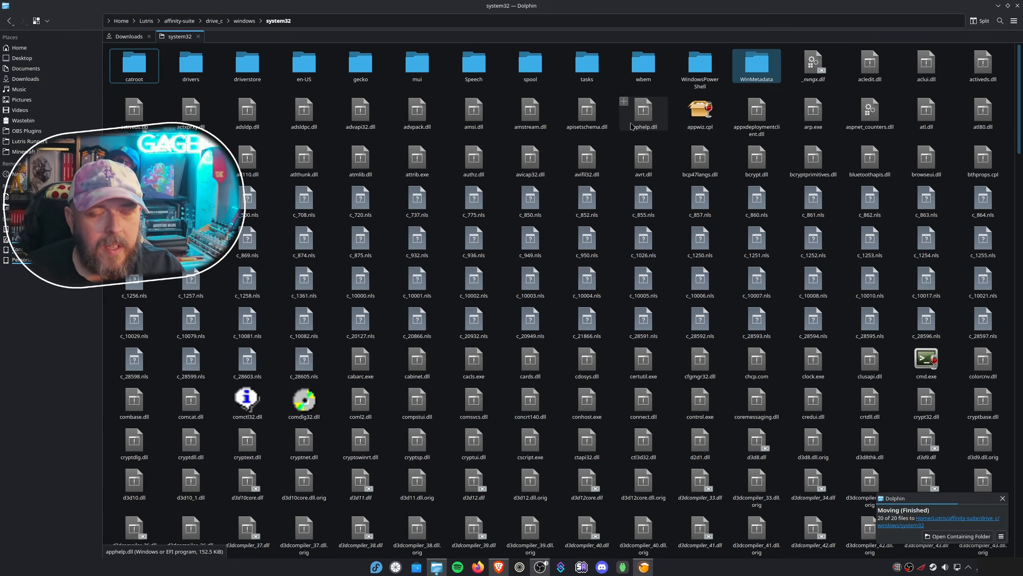
- Return to the affinity-suite folder, close its tab and minimize the file manager
key("alt+Left")
key("alt+Left")
key("alt+Left")
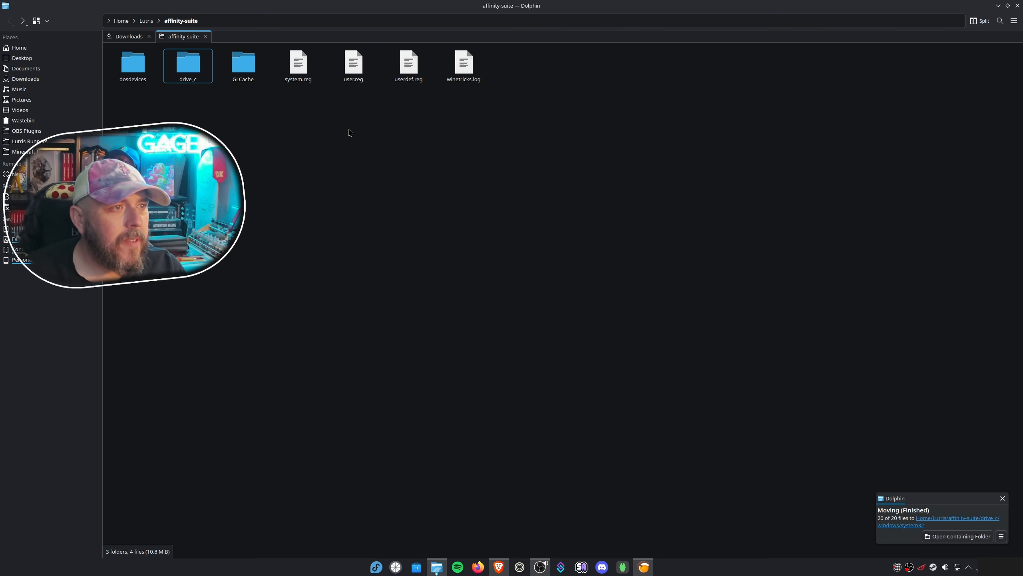
left_click(205, 37)
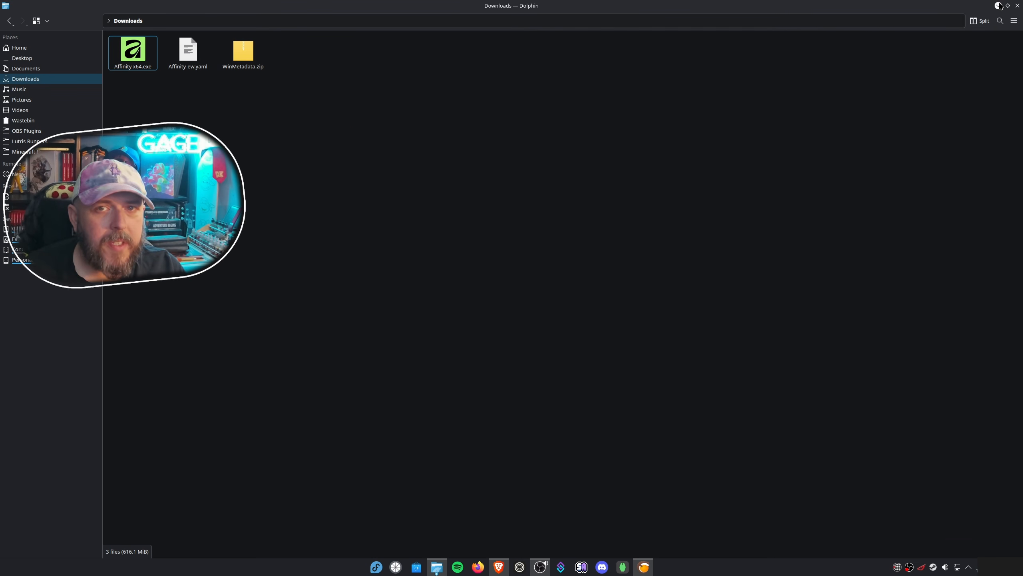
left_click(998, 6)
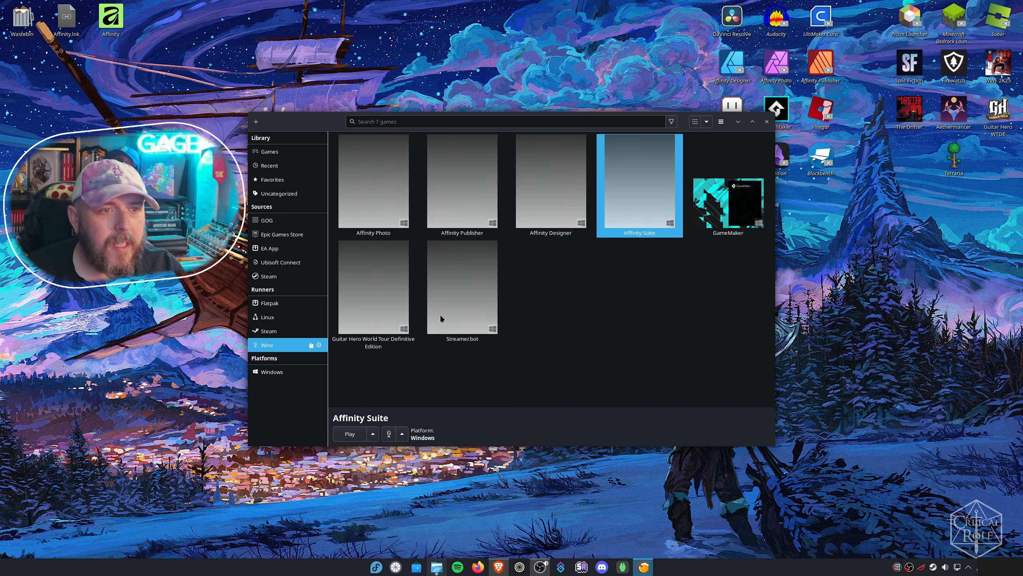
- Open the game options in the Affinity Suite entry's configuration
right_click(634, 178)
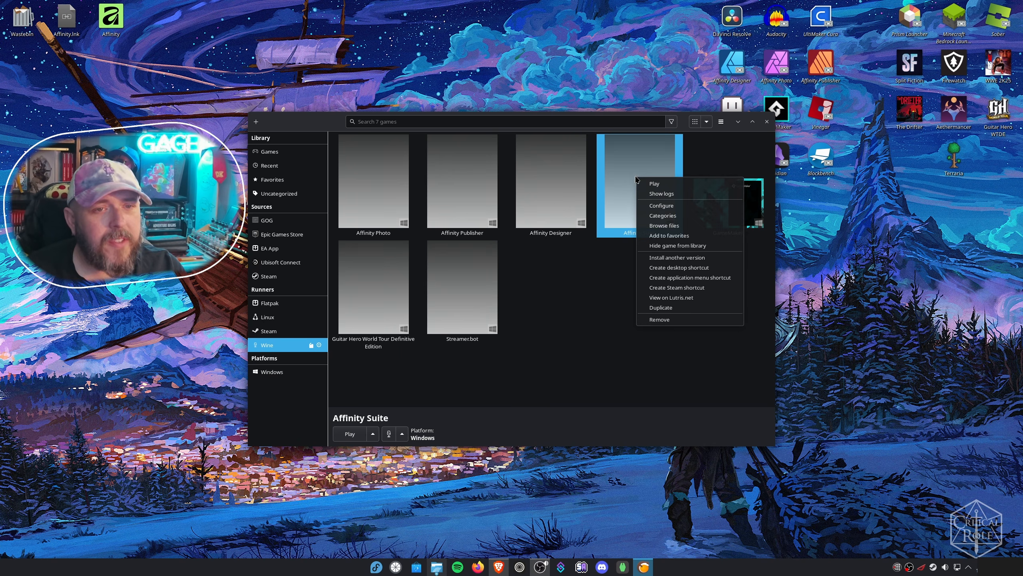
left_click(679, 209)
left_click(393, 176)
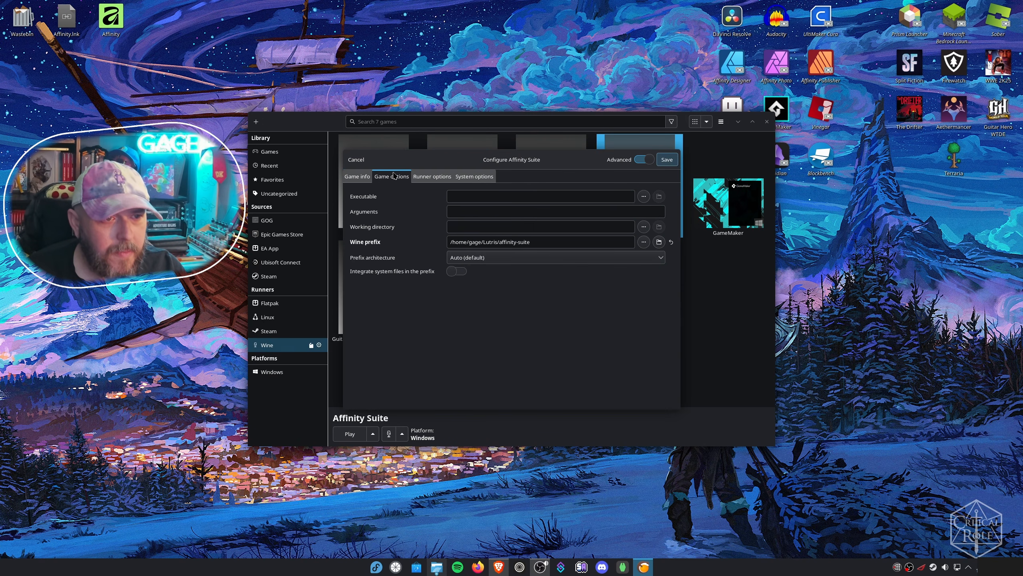
left_click(493, 196)
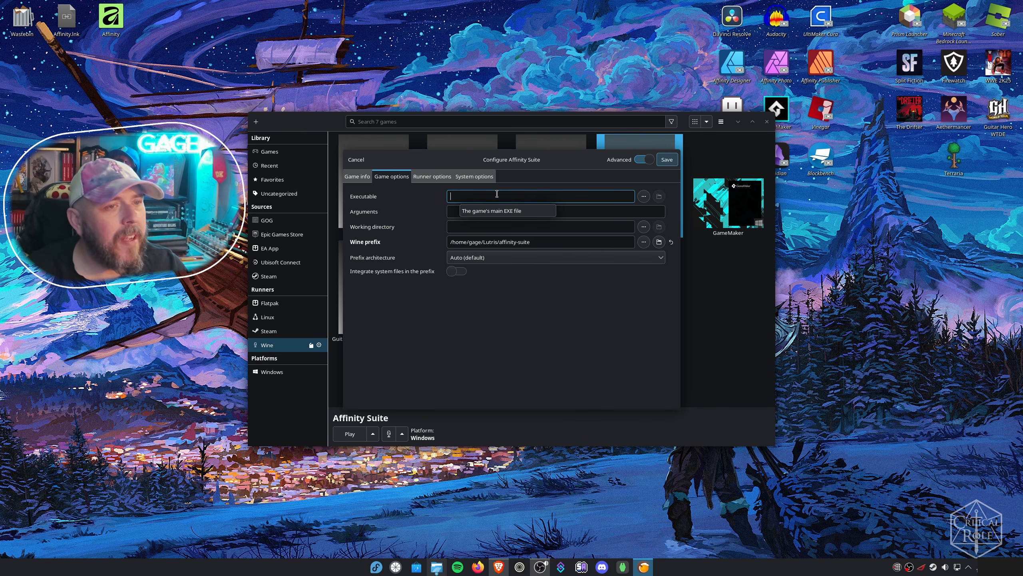
left_click(659, 197)
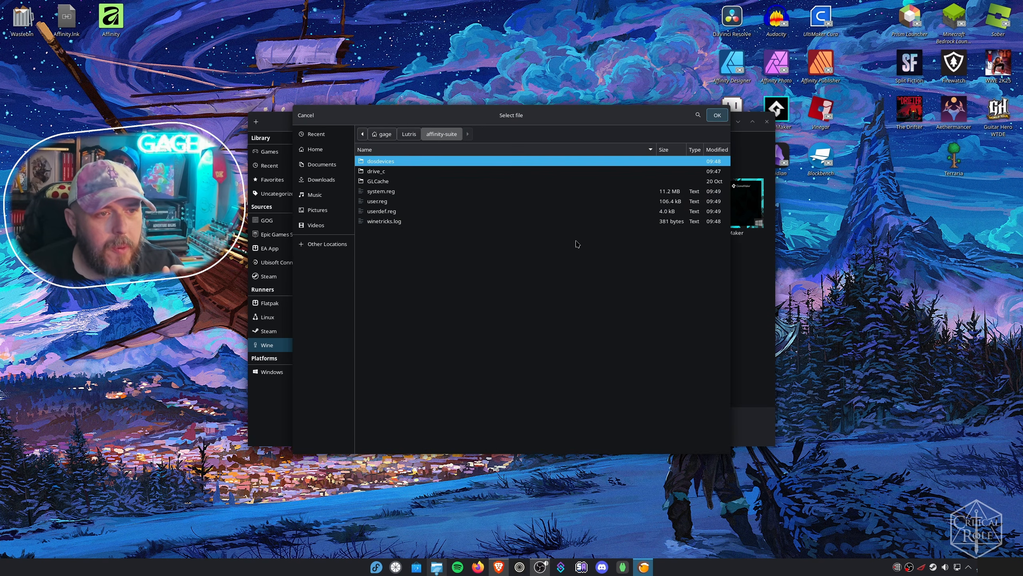
left_click(305, 115)
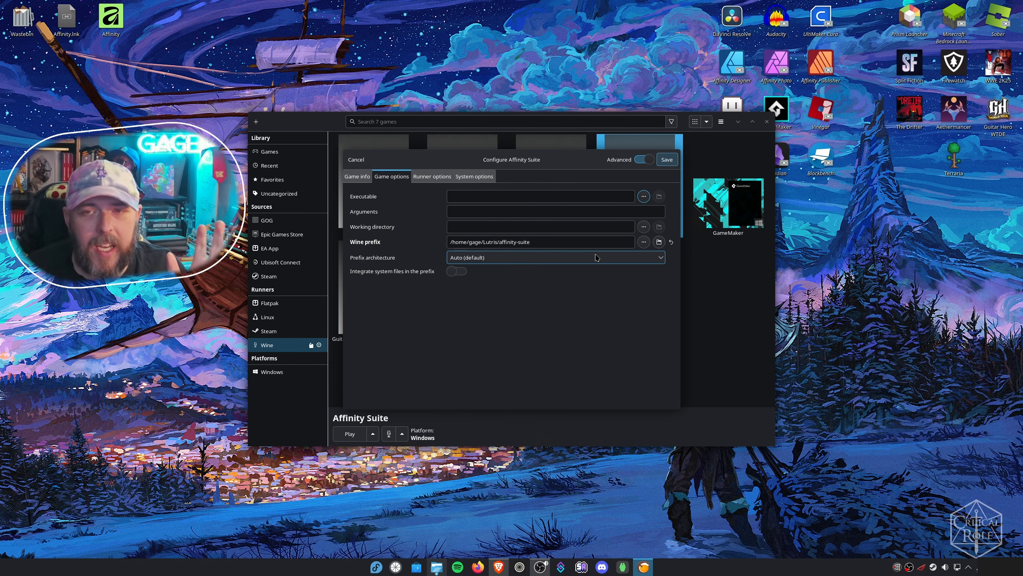
- Set the executable to Affinity.exe from drive_c/Program Files/Affinity/Affinity and save the configuration
left_click(457, 197)
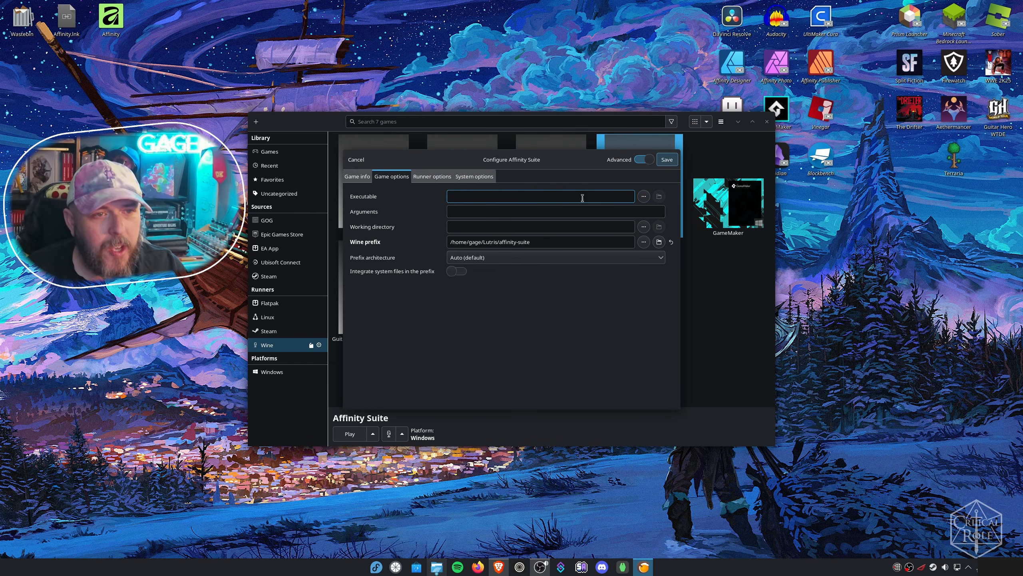
left_click(644, 196)
double_click(420, 172)
double_click(410, 162)
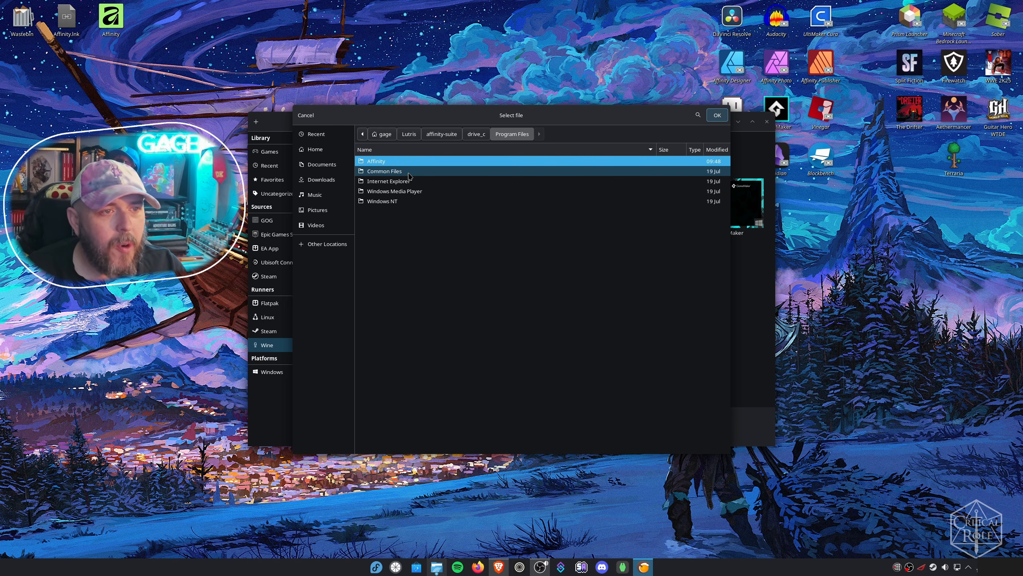
double_click(404, 161)
double_click(405, 162)
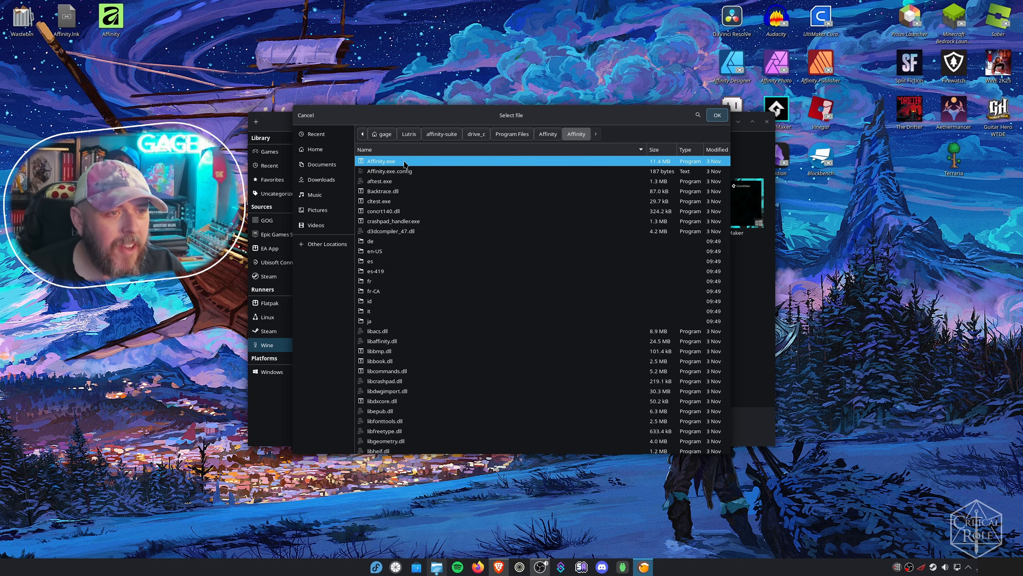
left_click(440, 162)
double_click(439, 162)
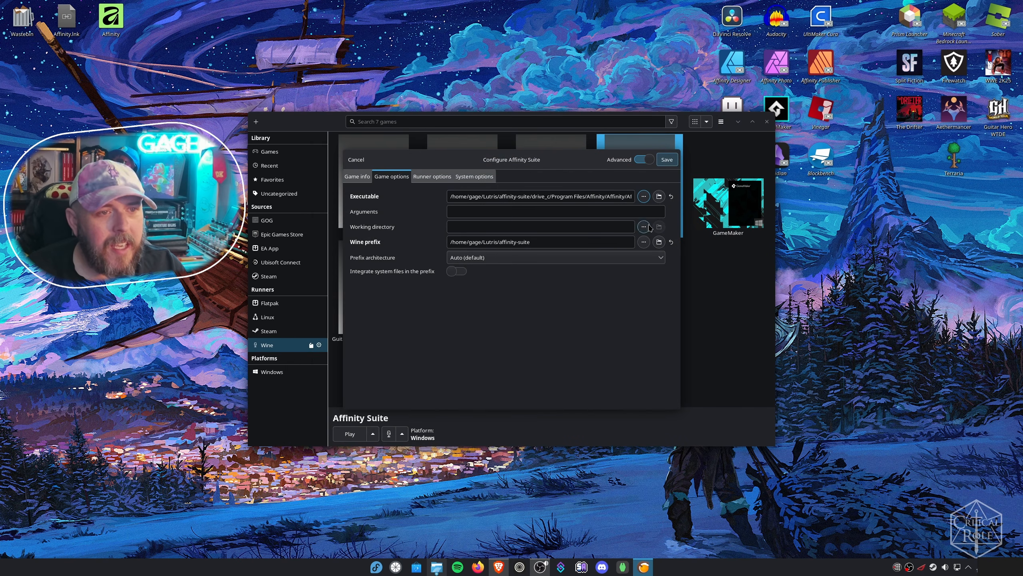
left_click(667, 159)
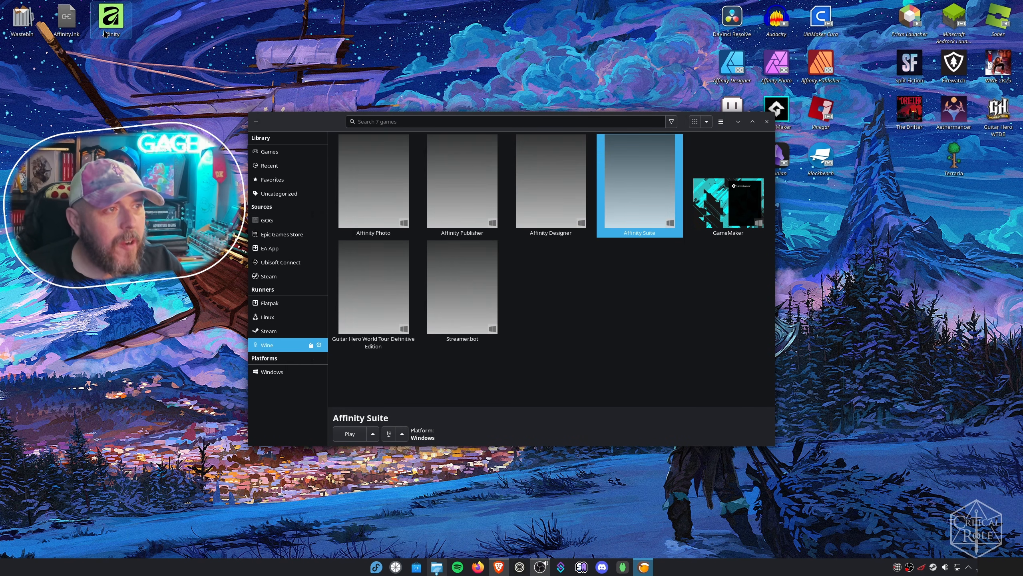
- Delete the Affinity.lnk and Affinity desktop files and create a desktop shortcut for the Affinity Suite entry
left_click_drag(138, 51, 62, 25)
key("Delete")
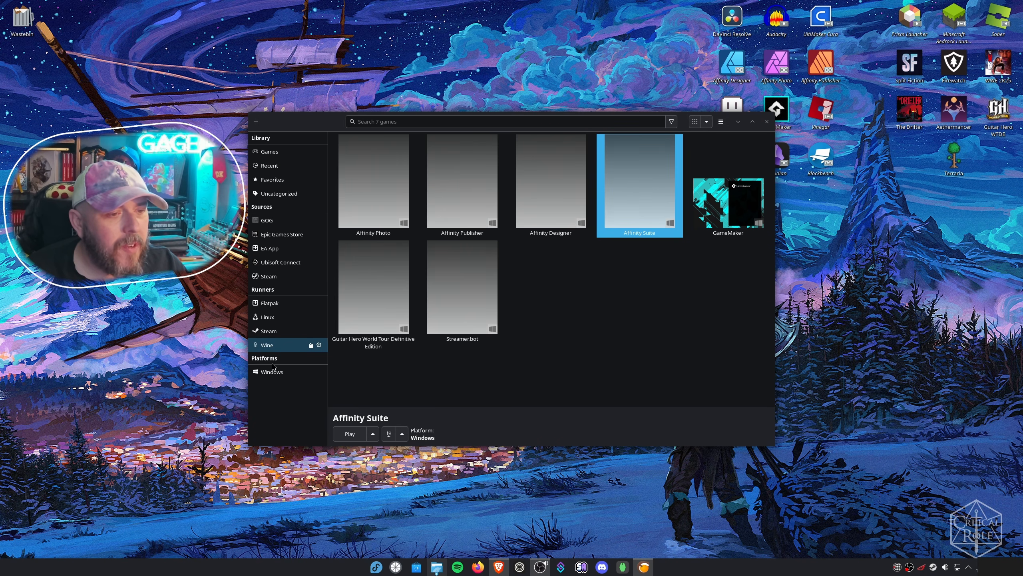
right_click(636, 198)
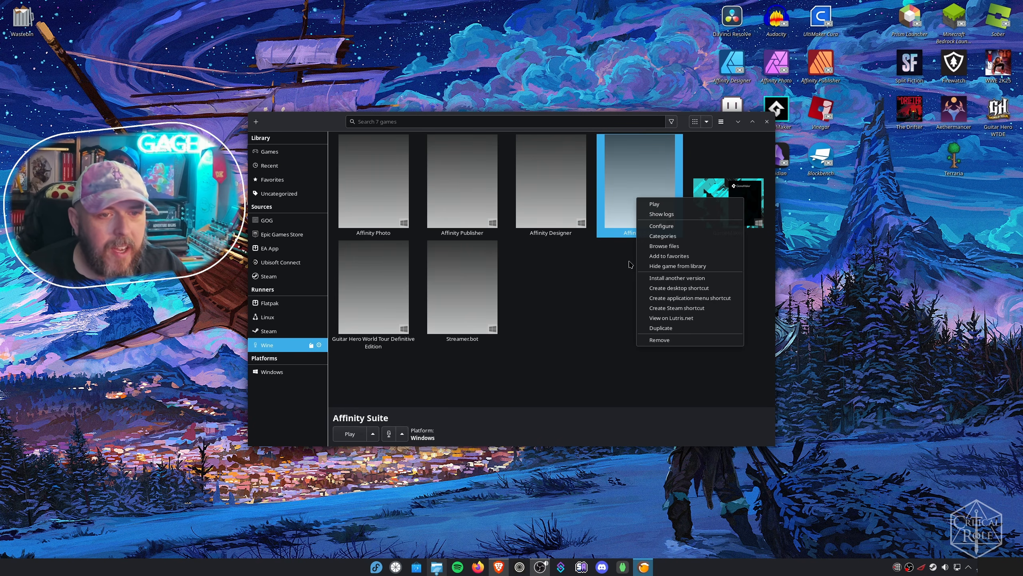
left_click(694, 291)
- Allow the Affinity Suite desktop shortcut to be executed as a program in its properties
right_click(69, 18)
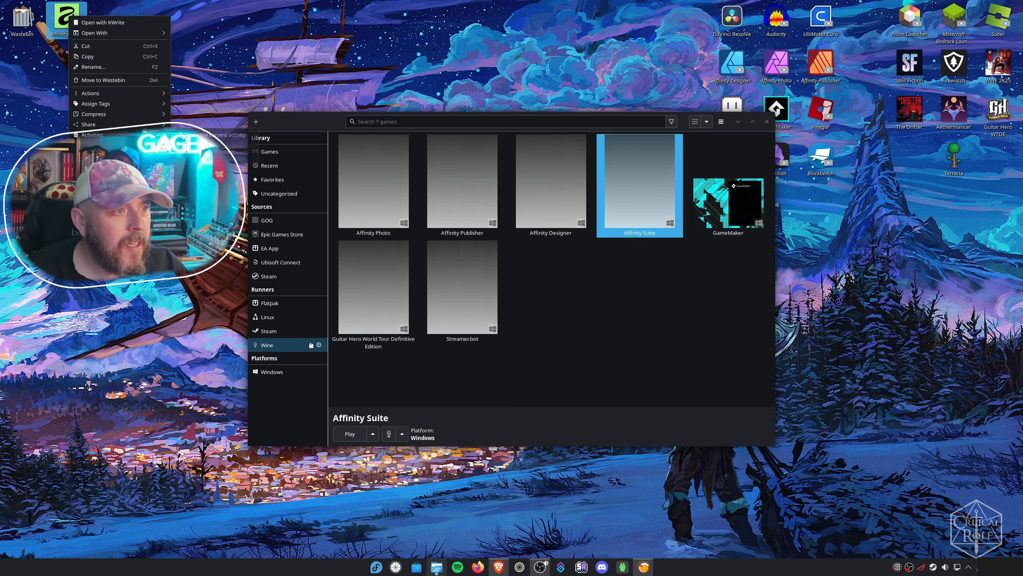
left_click(93, 147)
left_click(454, 189)
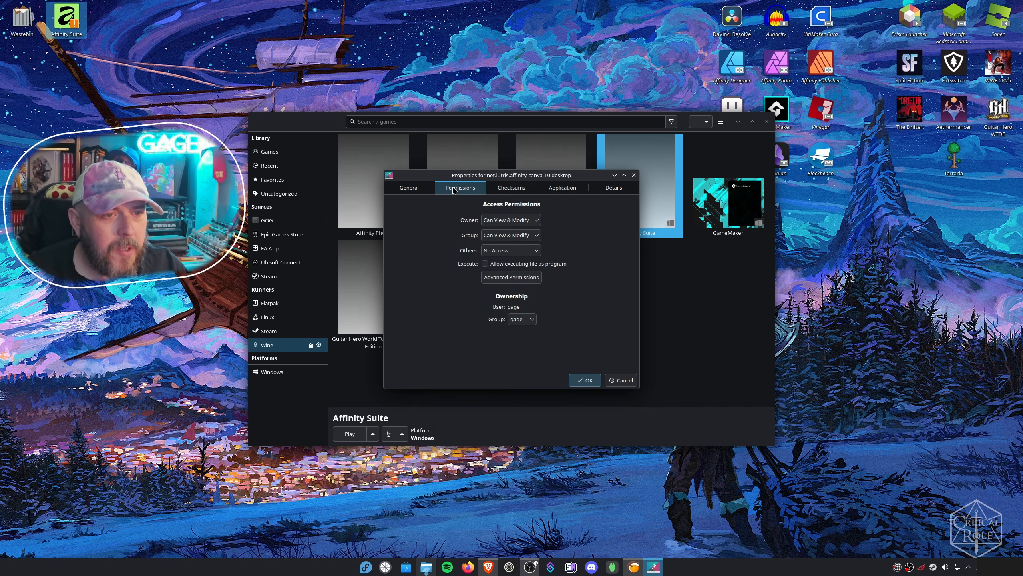
left_click(495, 265)
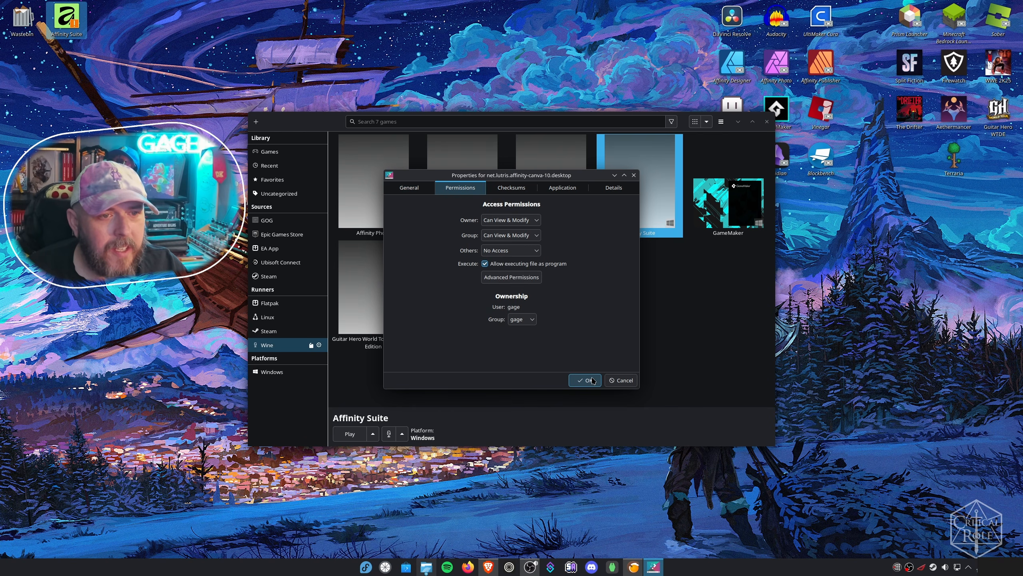
left_click(591, 380)
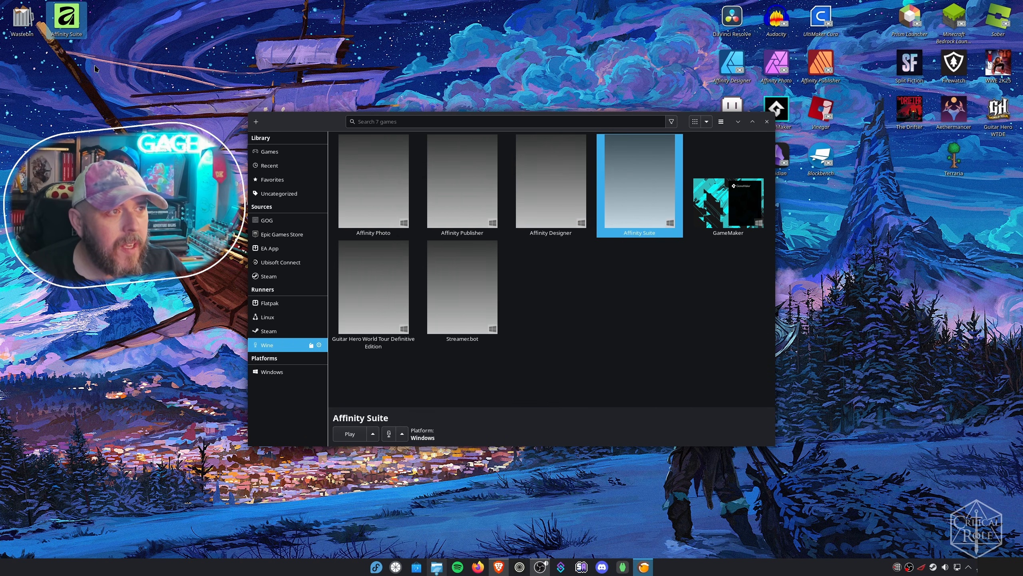
- Launch the Affinity Suite entry from Lutris and move the Welcome window away from the screen corner
left_click(645, 324)
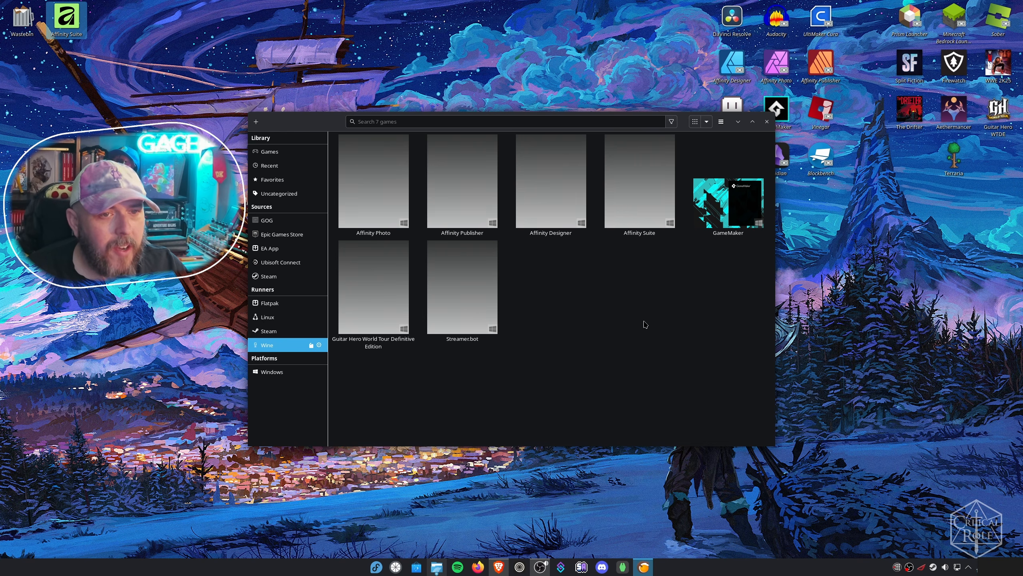
double_click(609, 217)
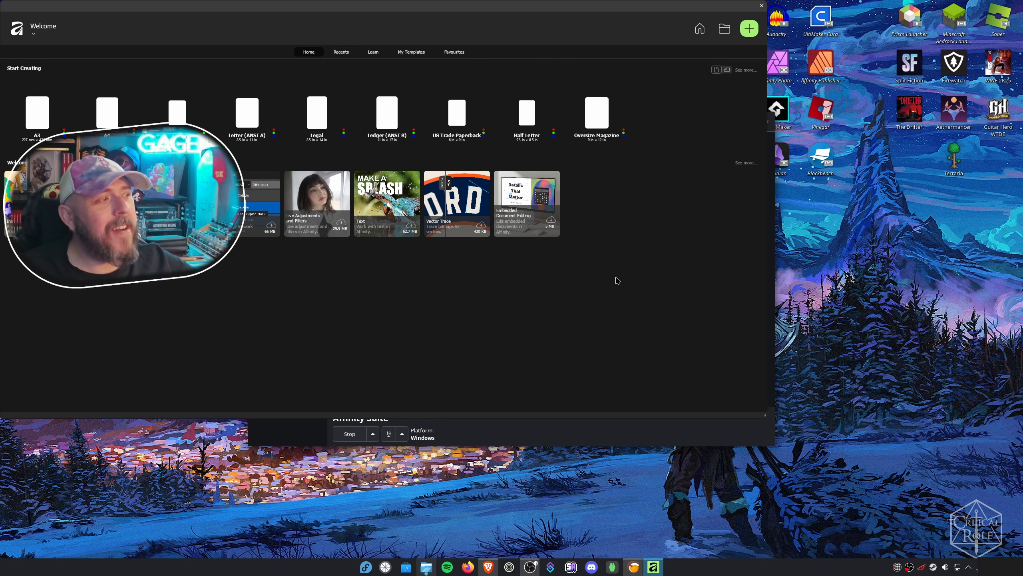
left_click_drag(604, 5, 769, 60)
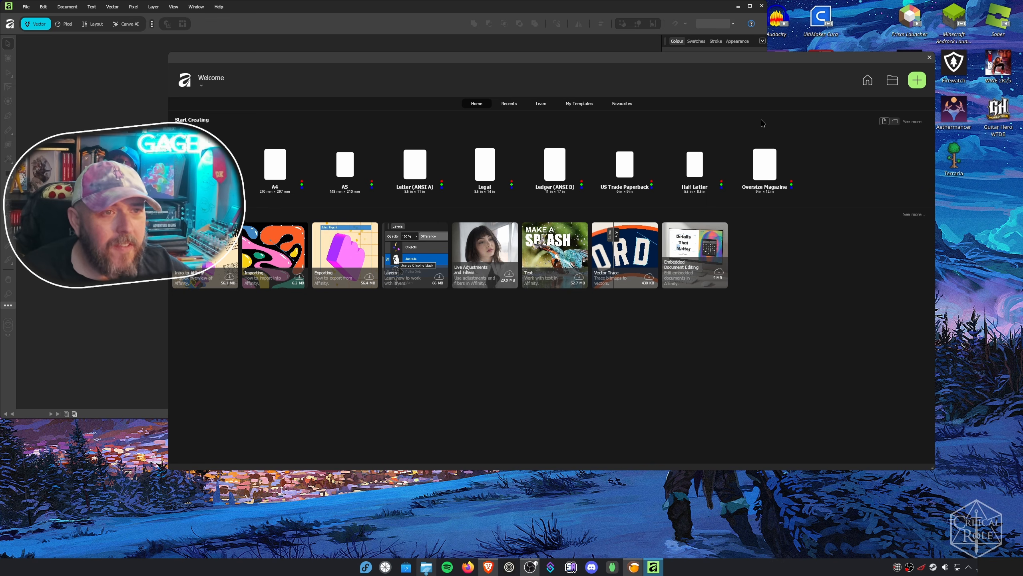
- Start opening a document and browse from the root folder through var and mnt to the thumbnail templates folder
left_click(891, 81)
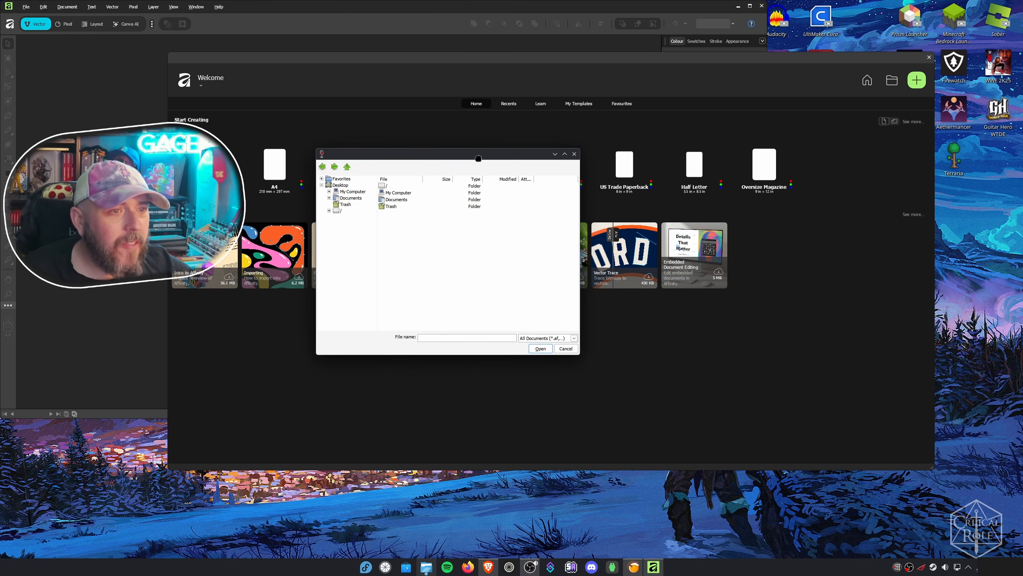
left_click(337, 211)
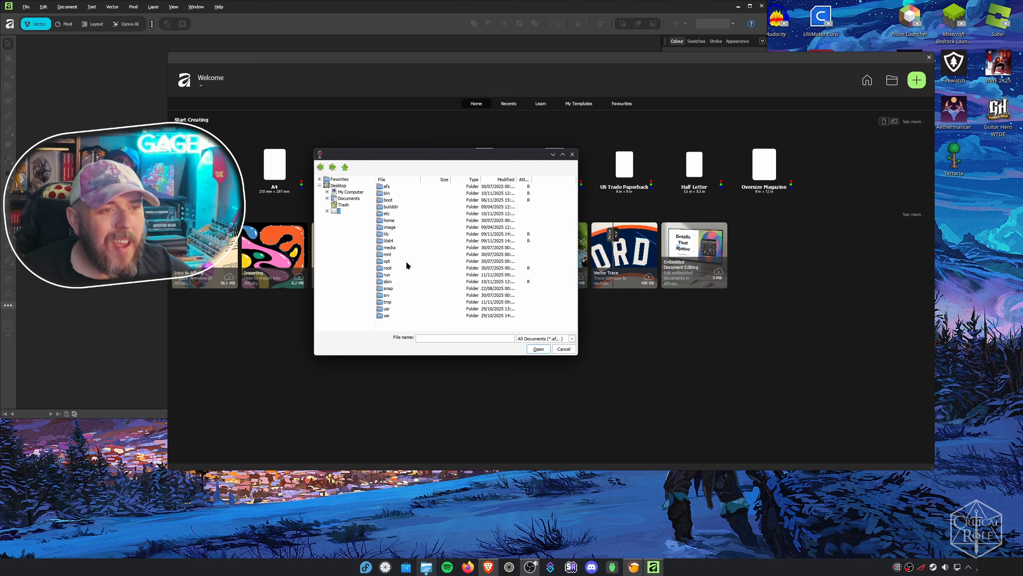
double_click(386, 315)
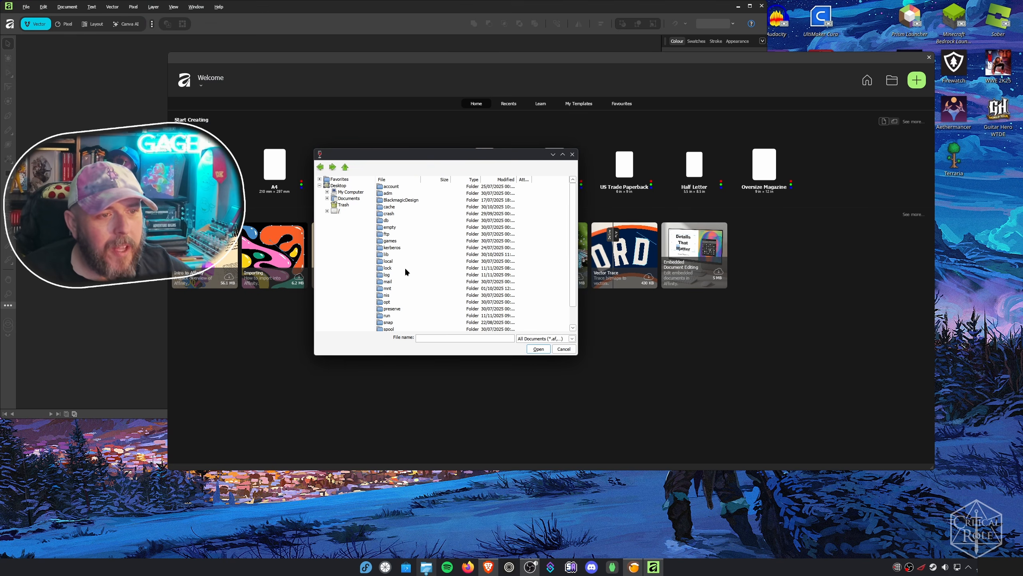
double_click(397, 289)
double_click(402, 186)
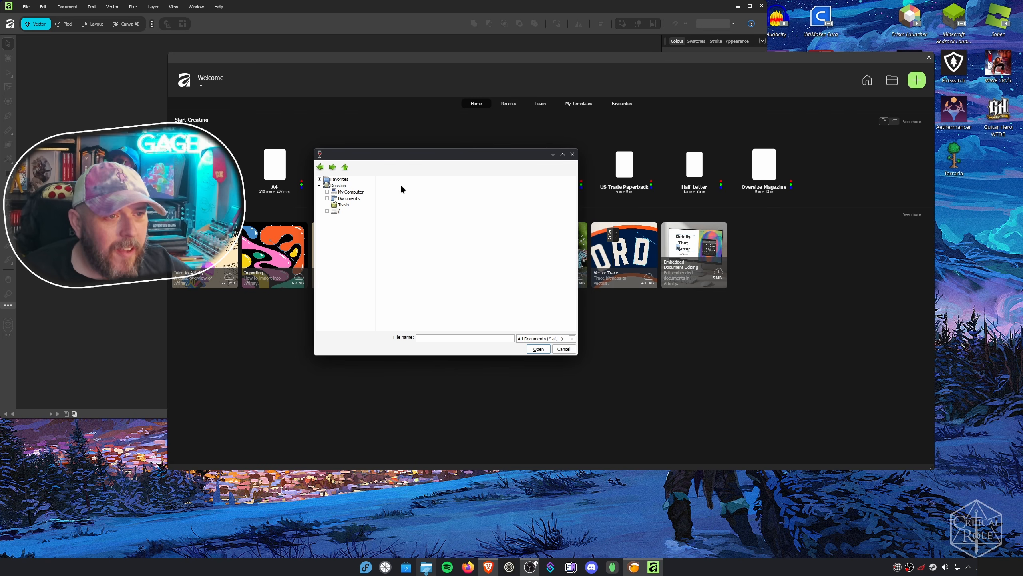
double_click(401, 222)
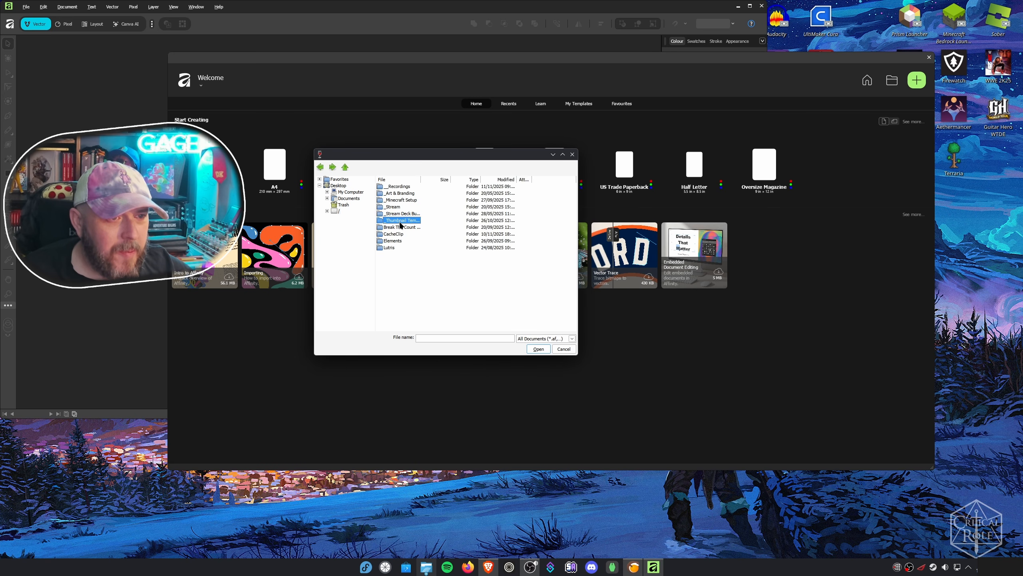
- Widen the file name column, open Rocketcraft.afdesign and dismiss the legacy document notice
left_click_drag(420, 178, 470, 179)
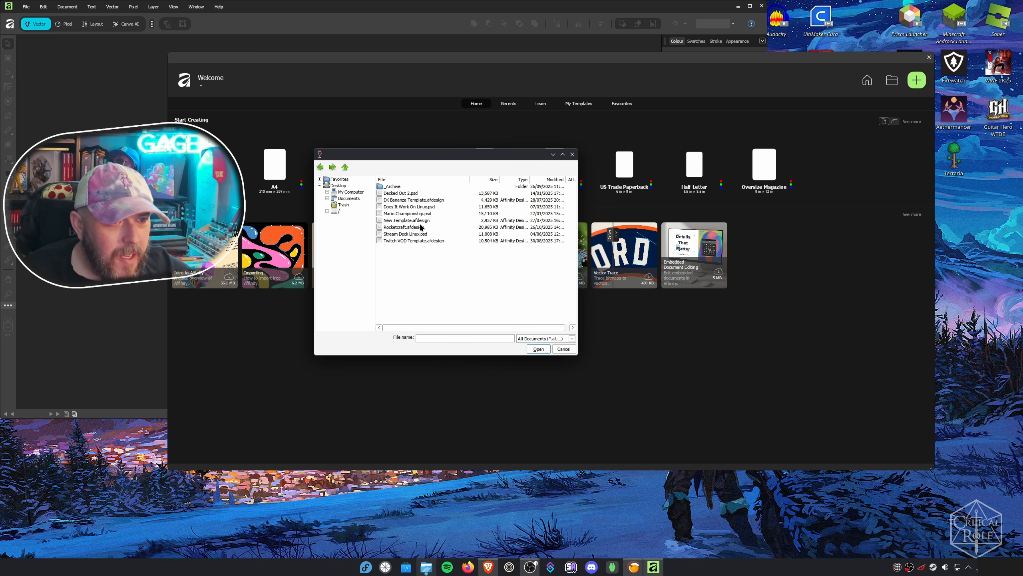
double_click(403, 227)
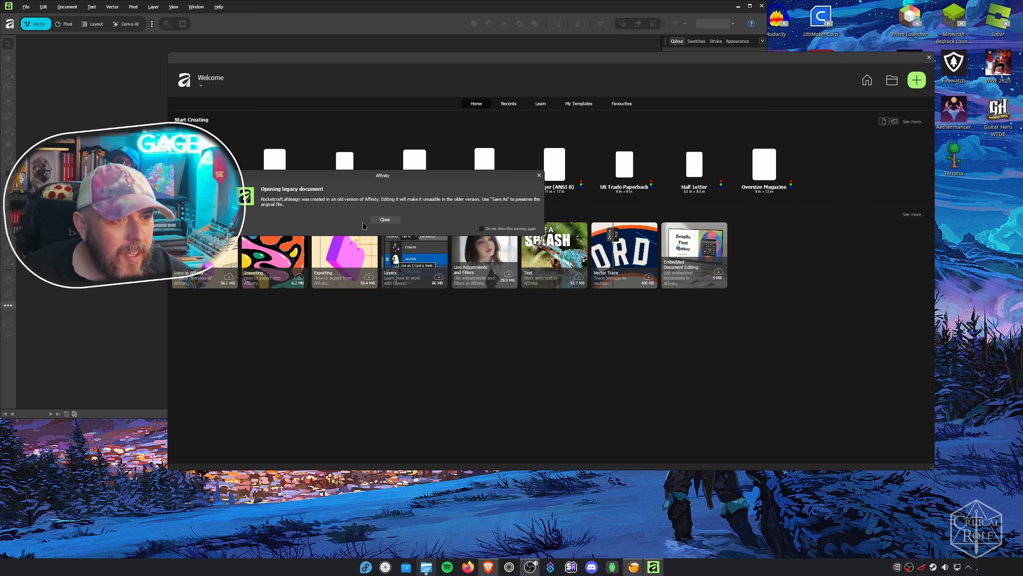
left_click(385, 220)
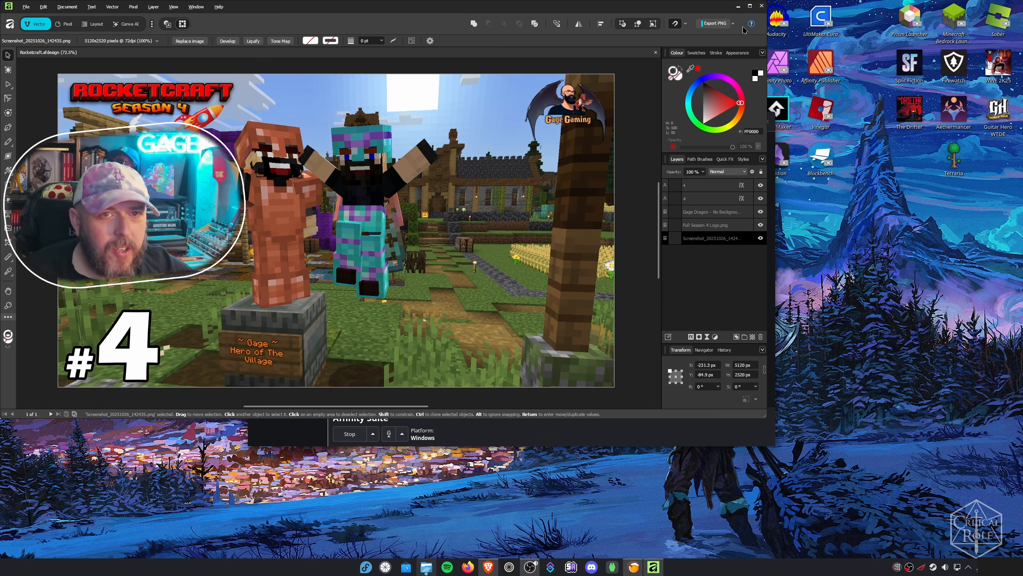
- Reposition the background screenshot, the Season 4 logo, the episode number and the dragon badge on the canvas
left_click_drag(325, 229, 356, 211)
left_click_drag(470, 211, 428, 258)
left_click_drag(461, 213, 442, 177)
left_click_drag(148, 96, 290, 222)
left_click(165, 98)
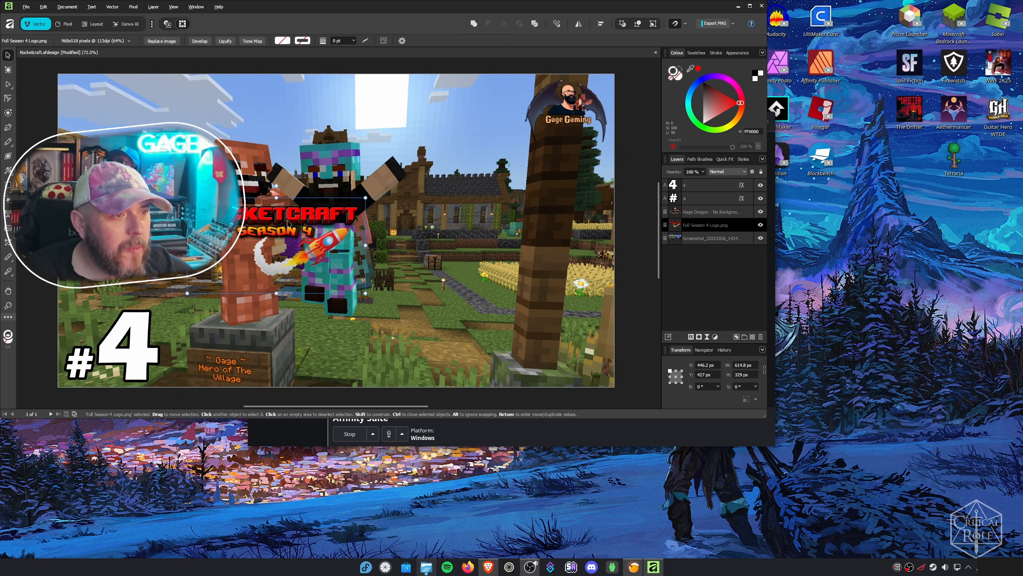
left_click_drag(564, 110, 552, 176)
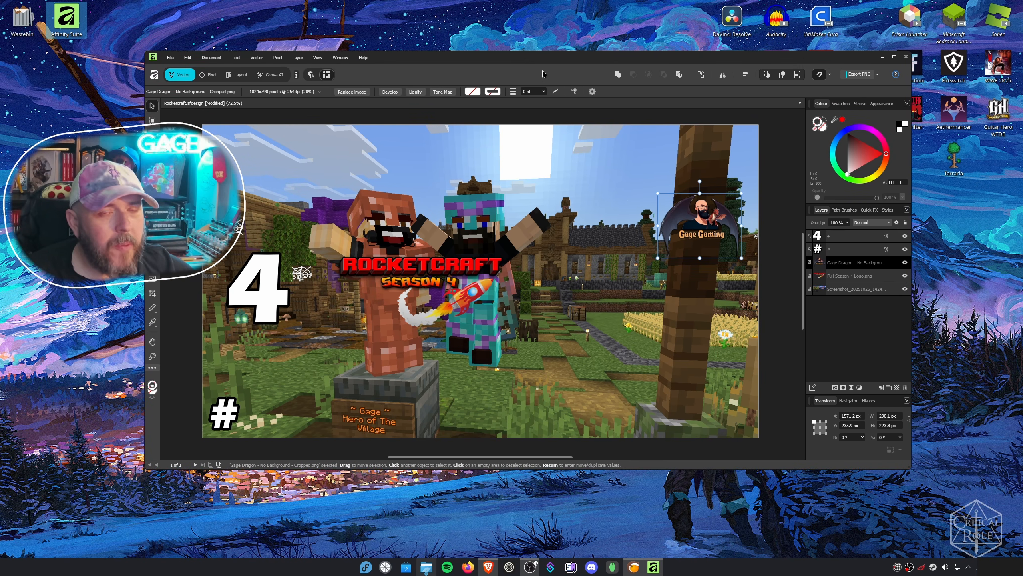
- Restart Affinity and dismiss the legacy document notice for Rocketcraft.afdesign
left_click(905, 56)
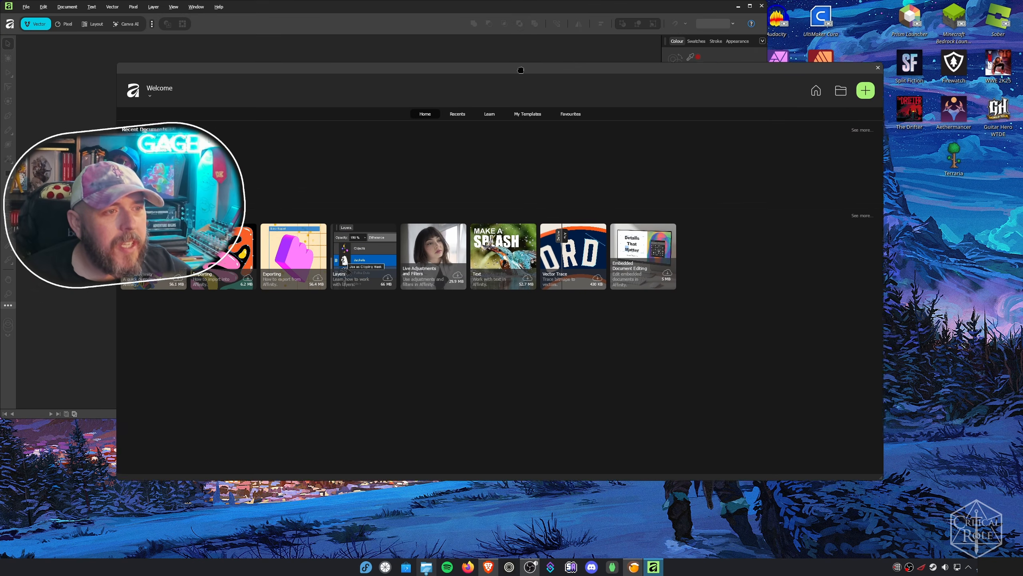
left_click_drag(521, 70, 523, 71)
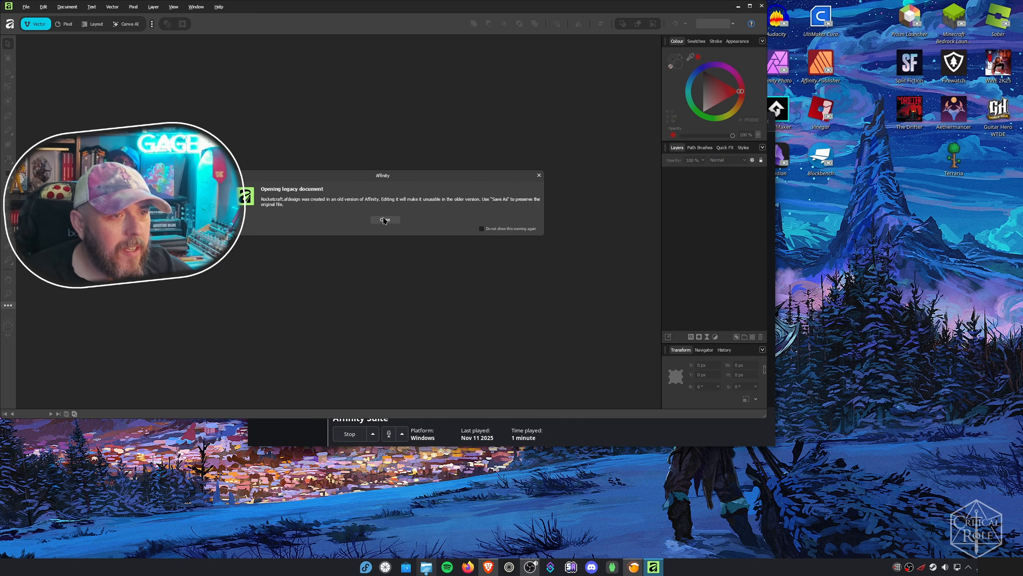
left_click(384, 220)
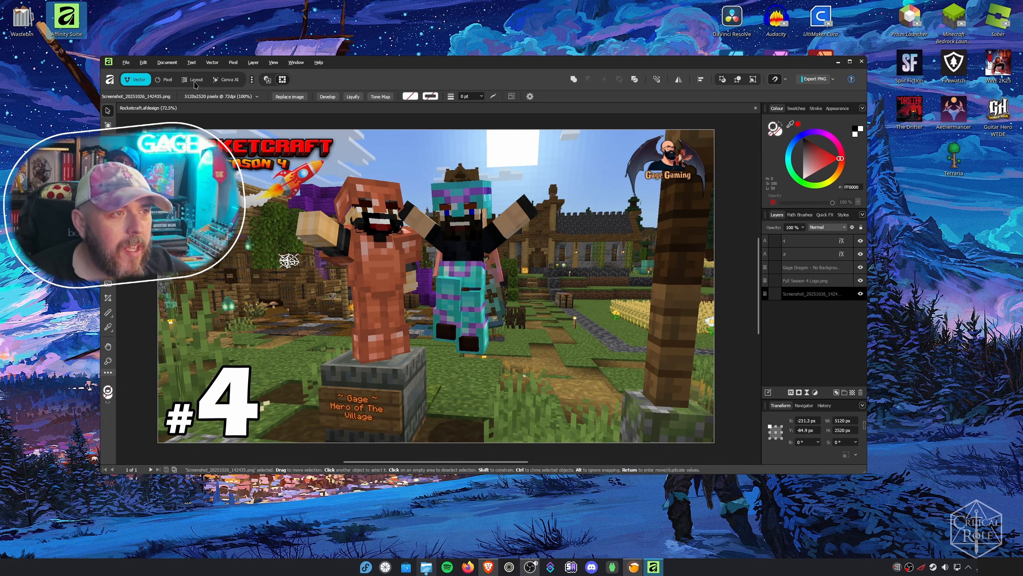
- Toggle the "Reopen document(s) on startup" option in the General settings and close the settings
left_click(143, 62)
left_click(154, 252)
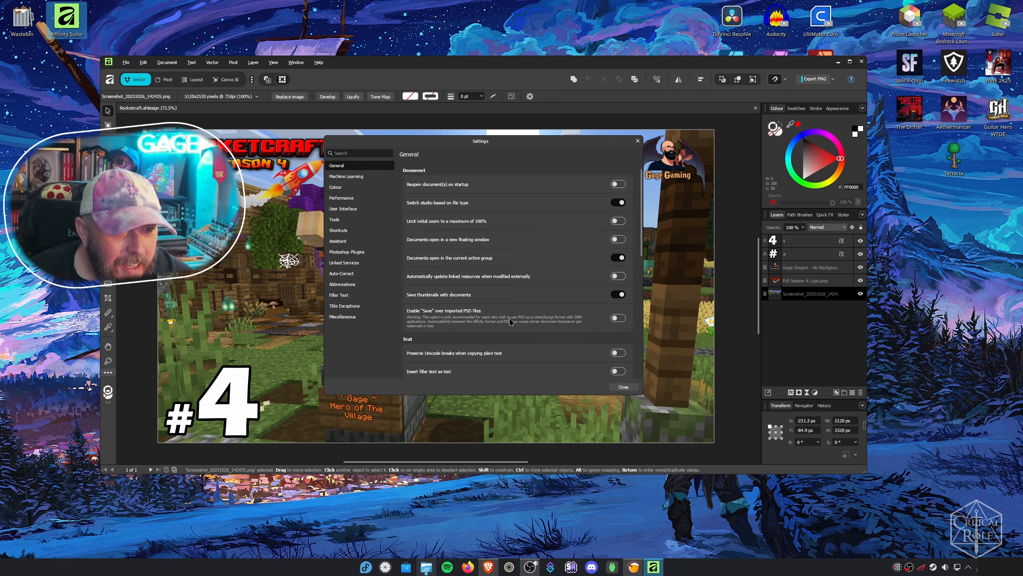
left_click(618, 185)
left_click(637, 140)
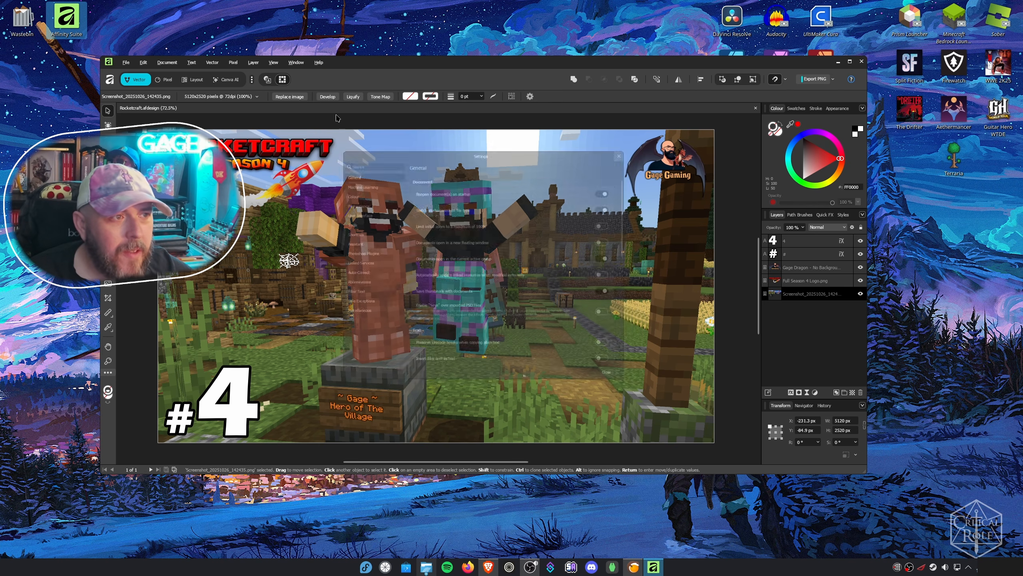
- Exit Affinity and relaunch the Affinity Suite entry from Lutris
left_click(129, 64)
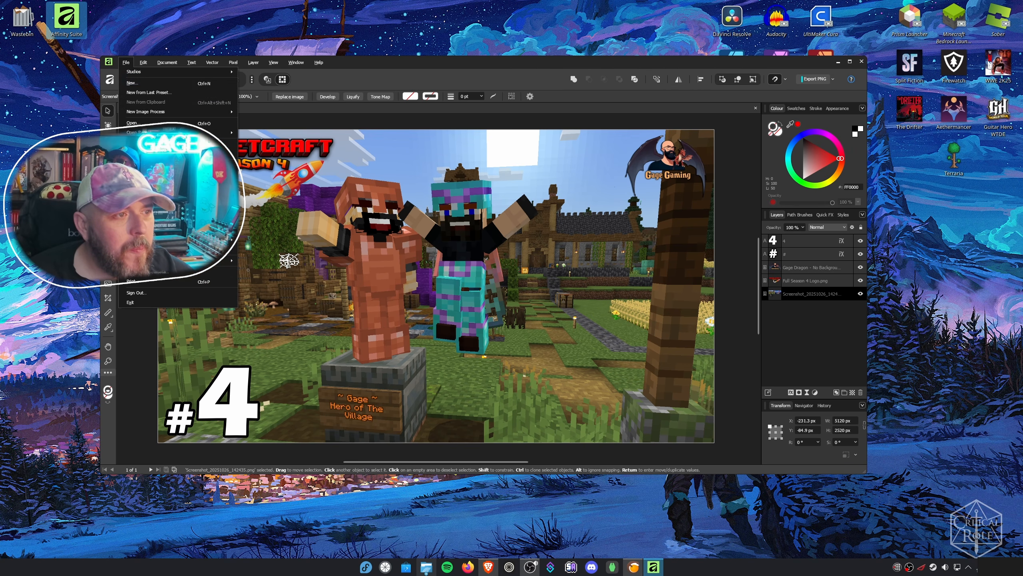
left_click(133, 302)
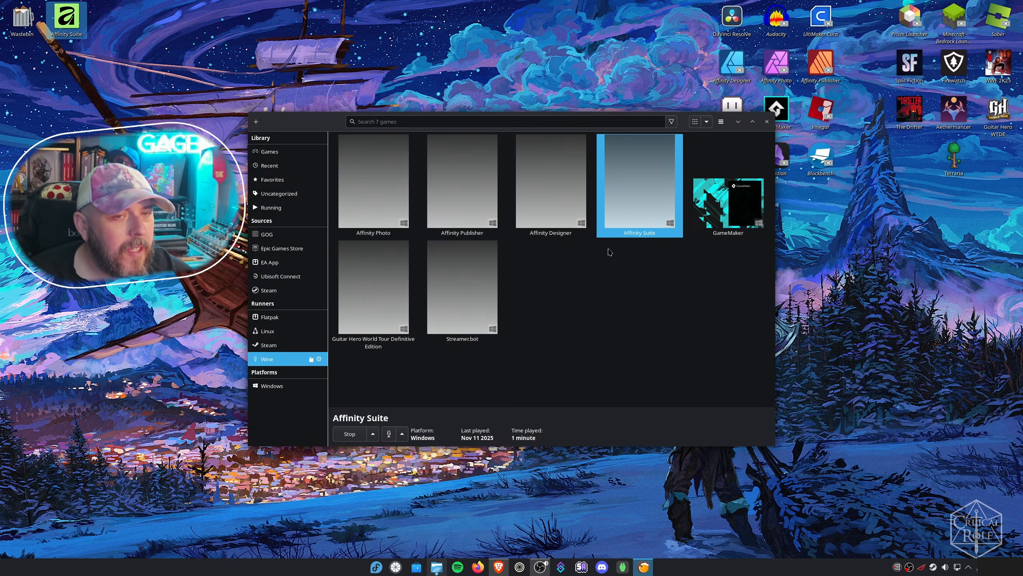
left_click(639, 244)
left_click(635, 177)
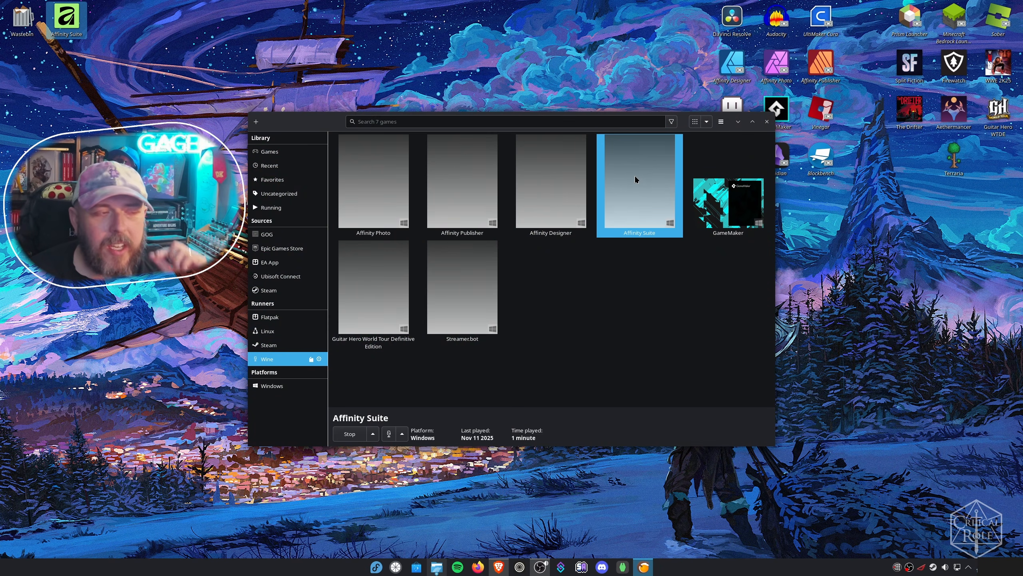
double_click(627, 178)
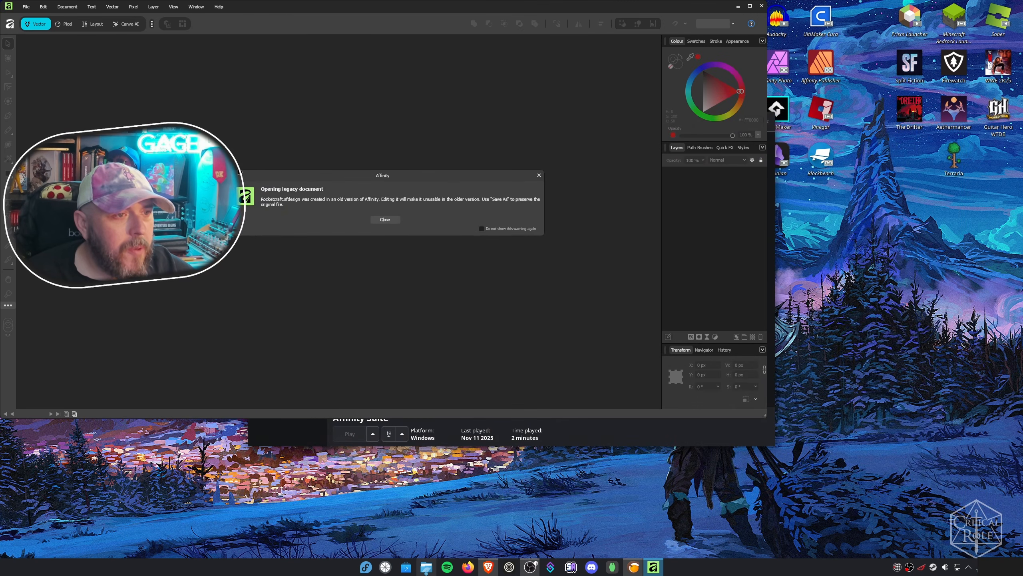
- Dismiss the legacy document notice and check the "Reopen document(s) on startup" option in the General settings
left_click(385, 220)
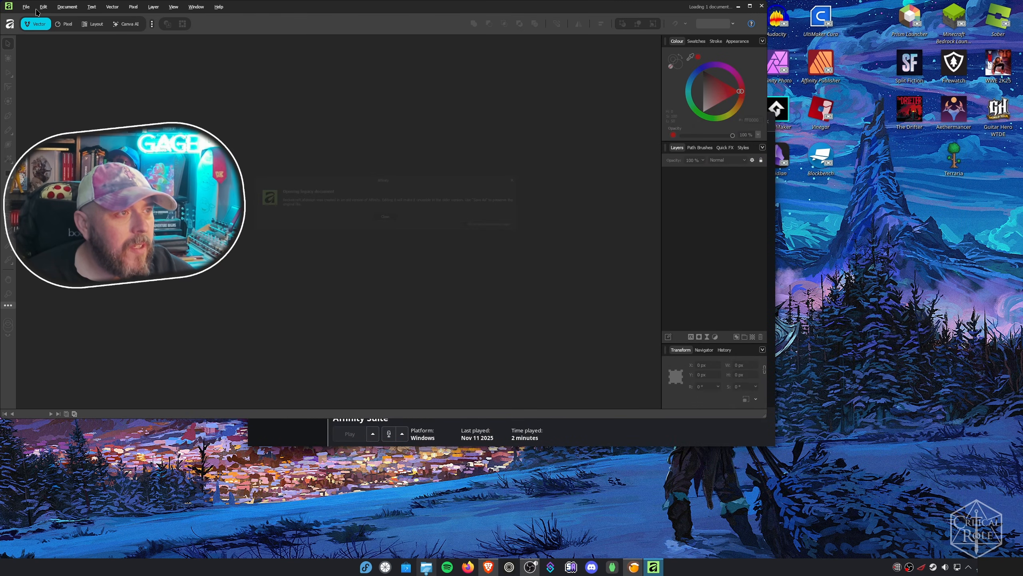
left_click(50, 11)
left_click(56, 150)
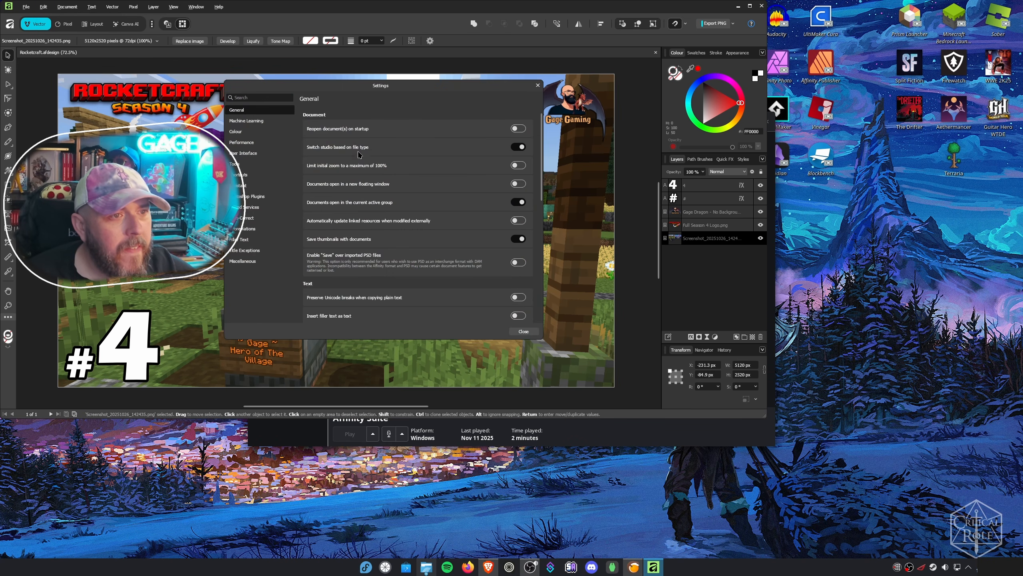
left_click(538, 86)
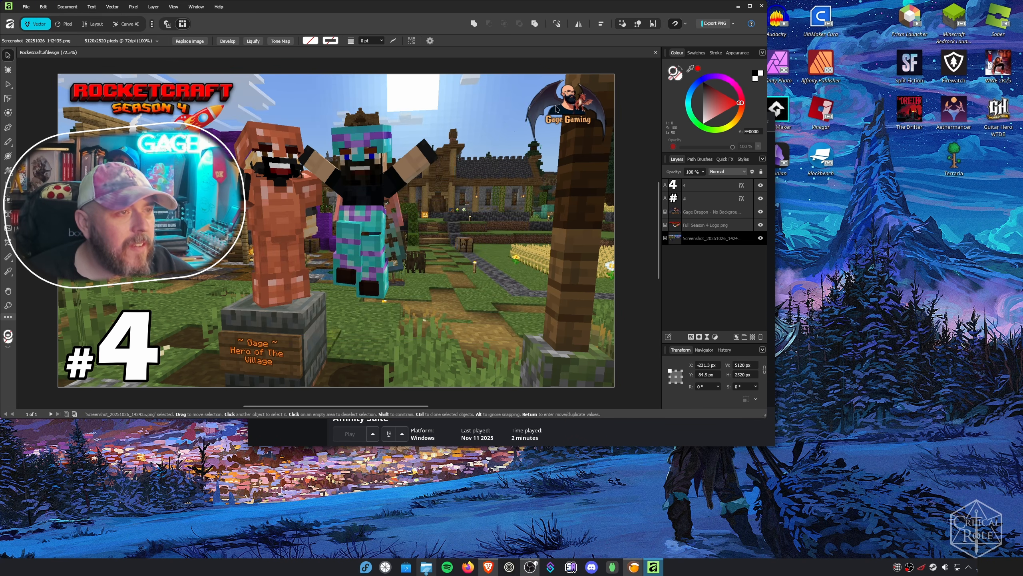
- Maximize the Affinity window and shift the background screenshot slightly up and to the right on the canvas
left_click_drag(490, 12, 610, 84)
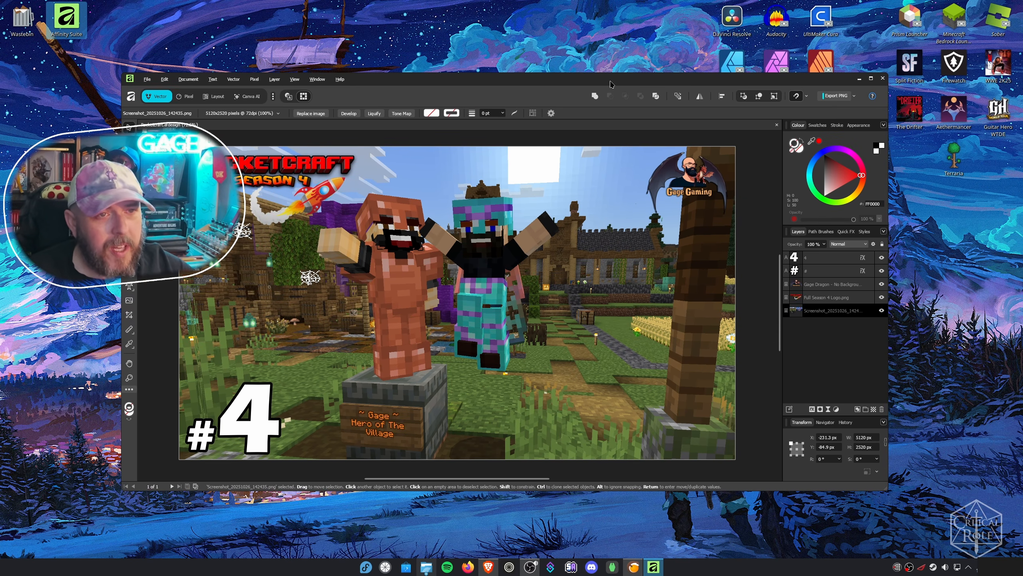
left_click(871, 78)
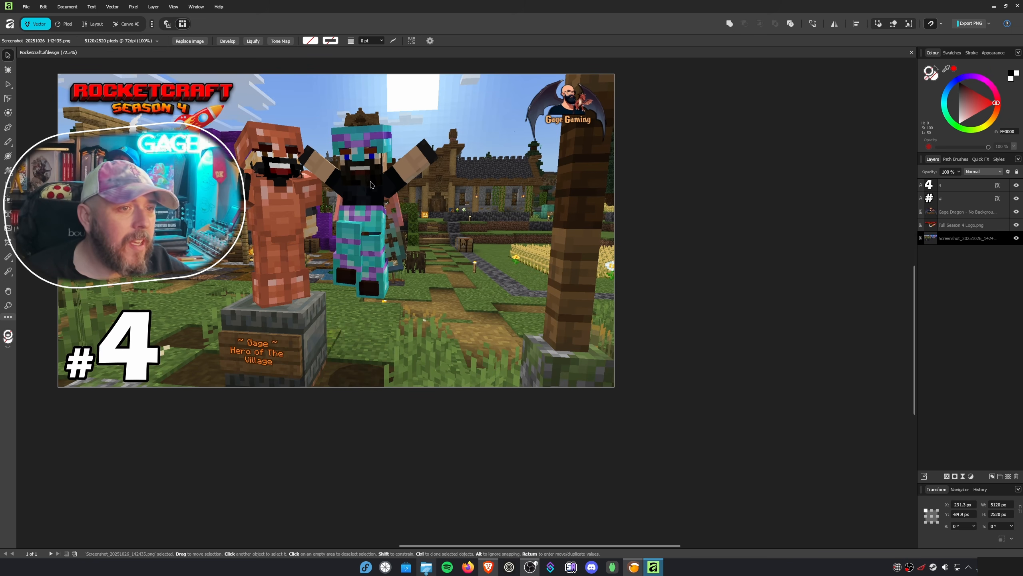
left_click_drag(370, 182, 481, 237)
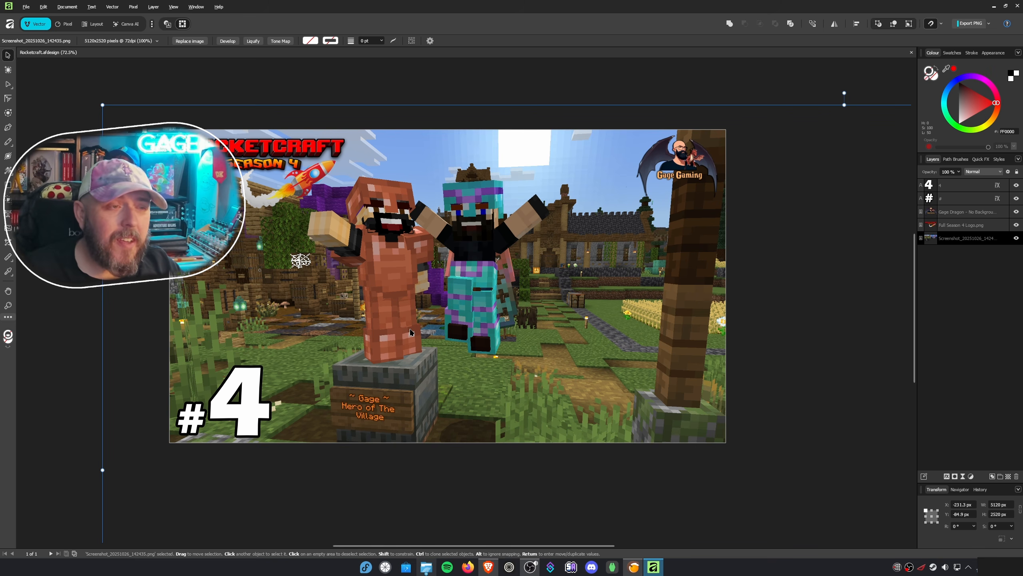
left_click_drag(459, 278, 480, 259)
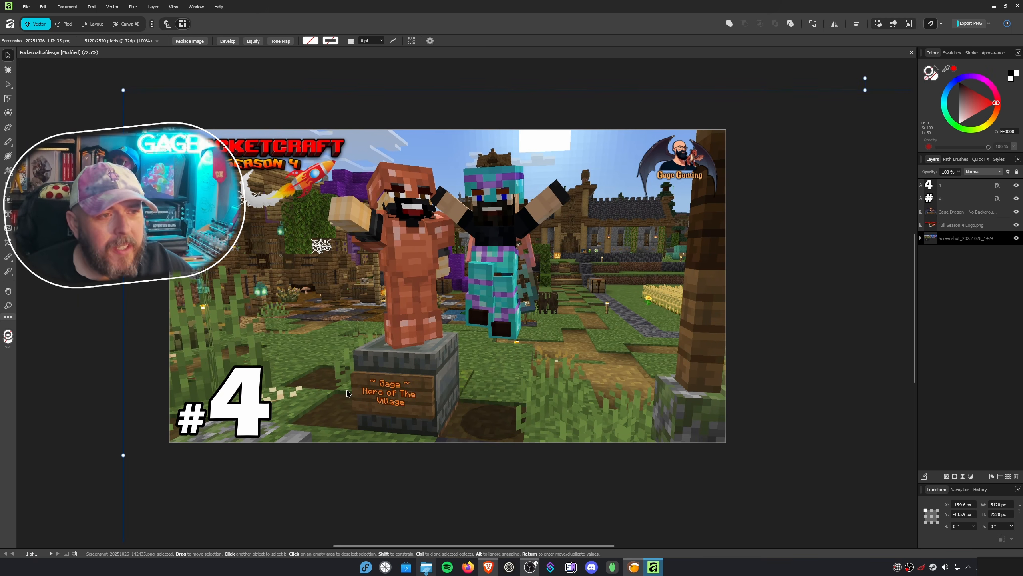
left_click(306, 64)
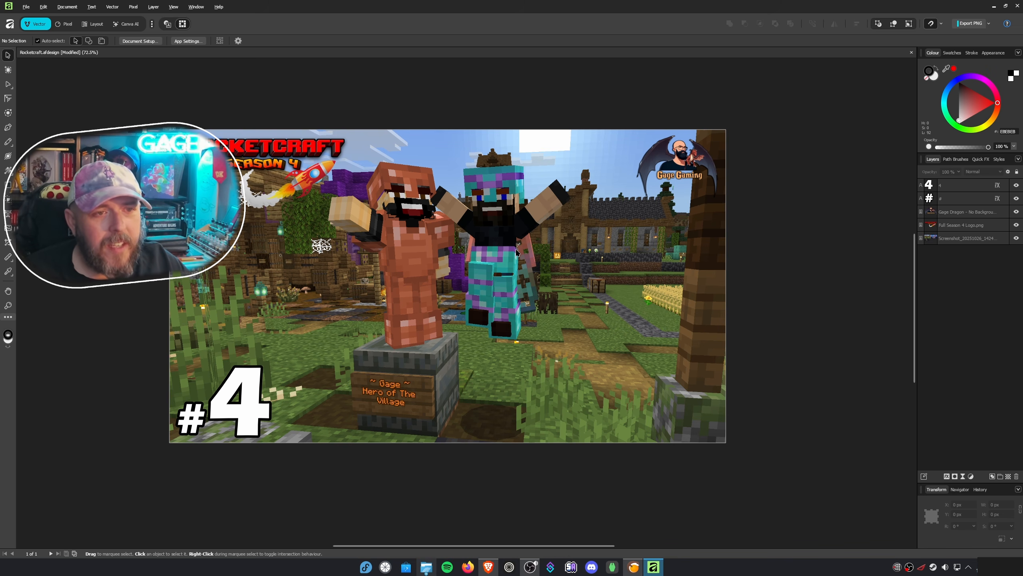
left_click_drag(517, 250, 509, 272)
left_click(41, 90)
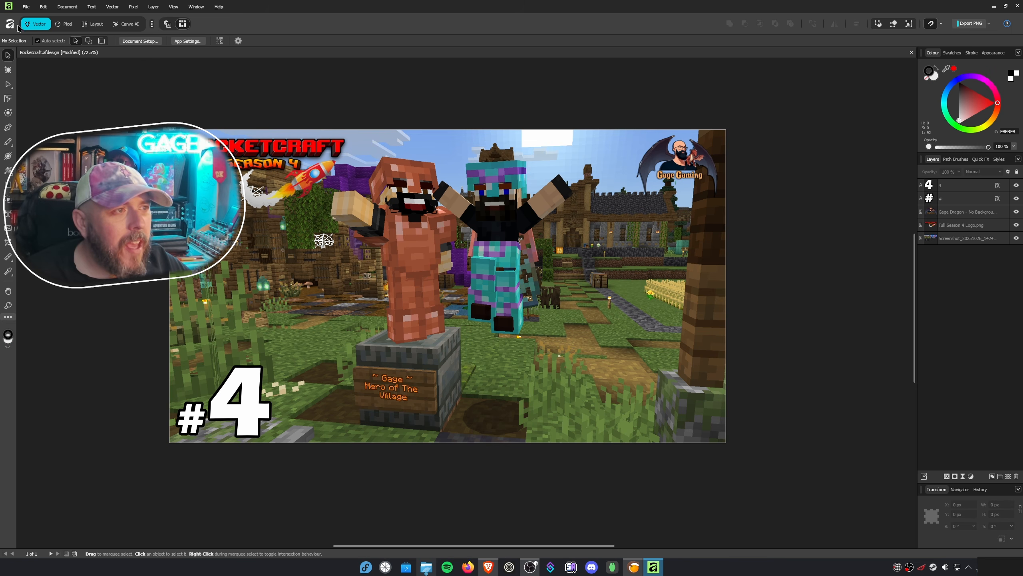
- Close Affinity and deselect the Affinity Suite entry in Lutris
left_click(857, 206)
left_click(1015, 6)
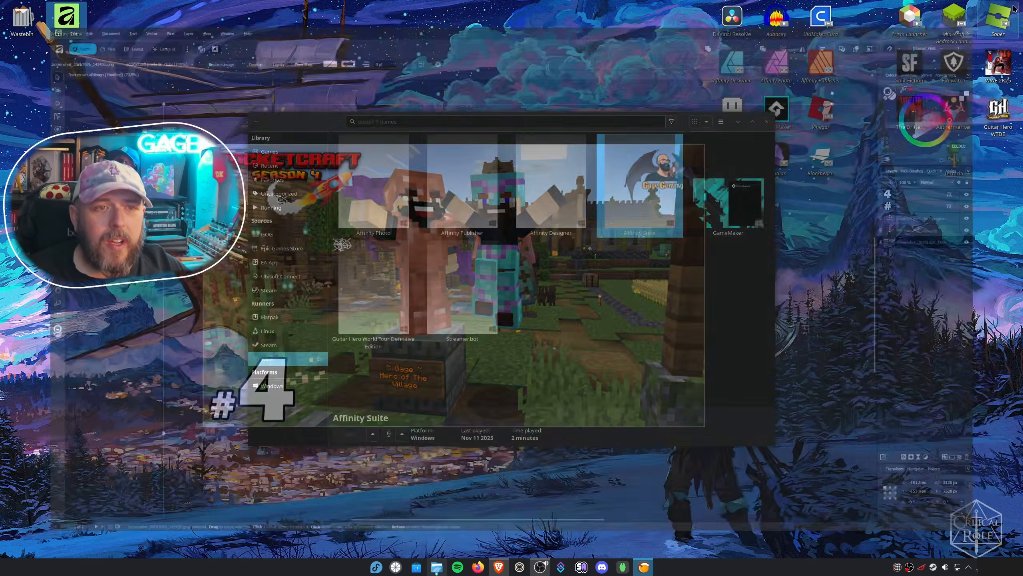
left_click(610, 324)
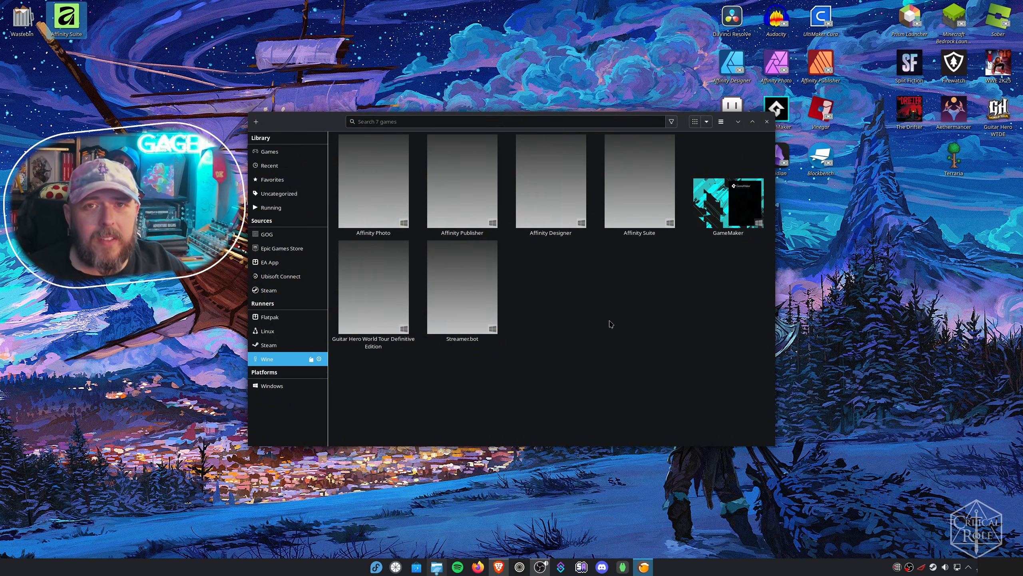